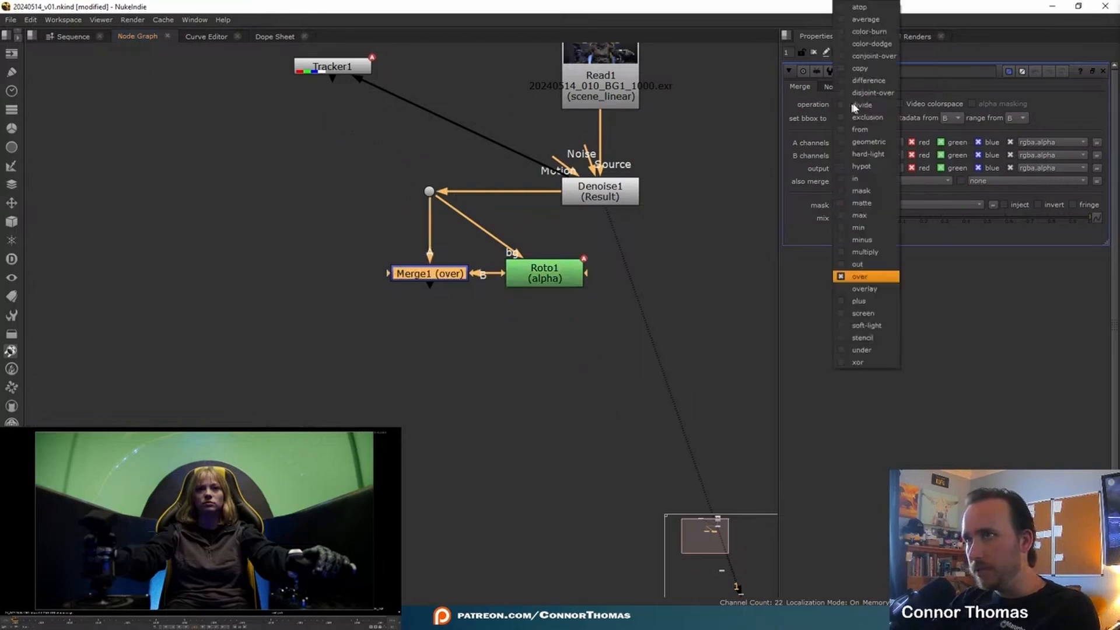
Set Merge1's operation to mask and turn on Auto Alpha for the Read1 plate.
click(863, 191)
key(1)
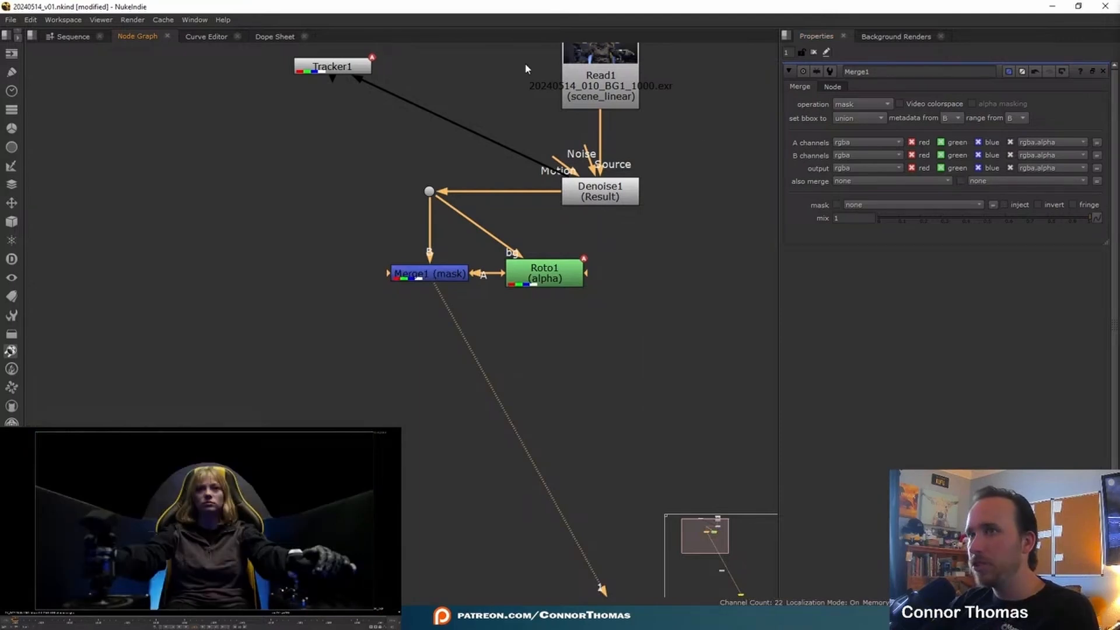
click(607, 102)
click(1058, 229)
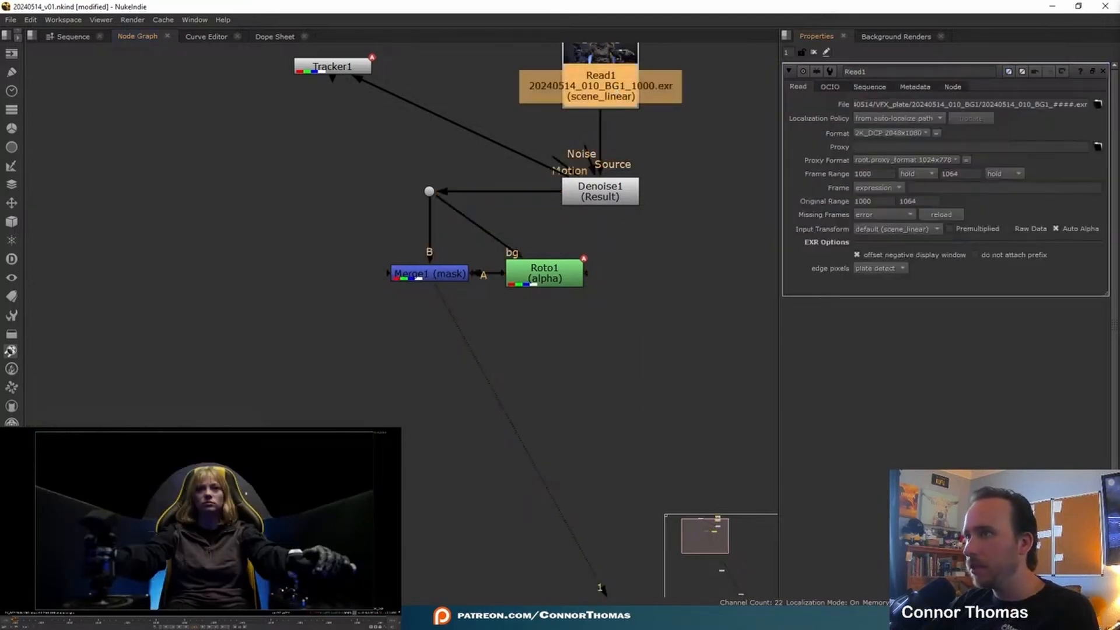
Add a Keylight node in the empty area beside the Denoise1 branch.
middle_drag(310, 228, 379, 314)
click(380, 314)
key(Tab)
text(key)
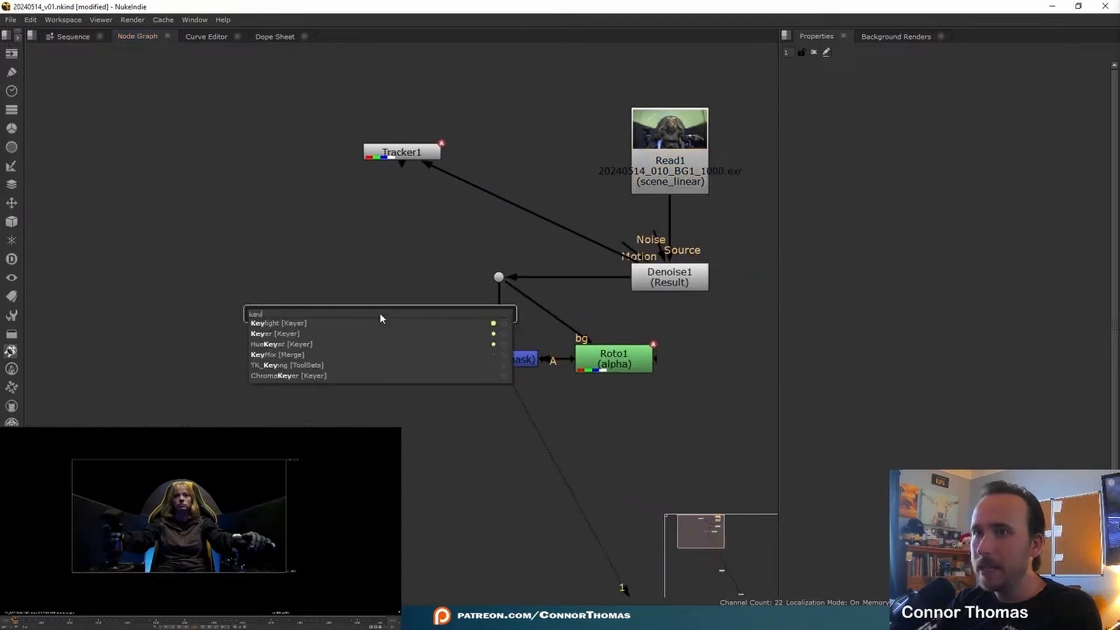
key(Return)
Move Merge1 and Roto1 together further down the node graph to make room below the dot.
scroll(455, 431, down, 4)
drag(437, 452, 585, 403)
drag(513, 411, 513, 486)
click(593, 448)
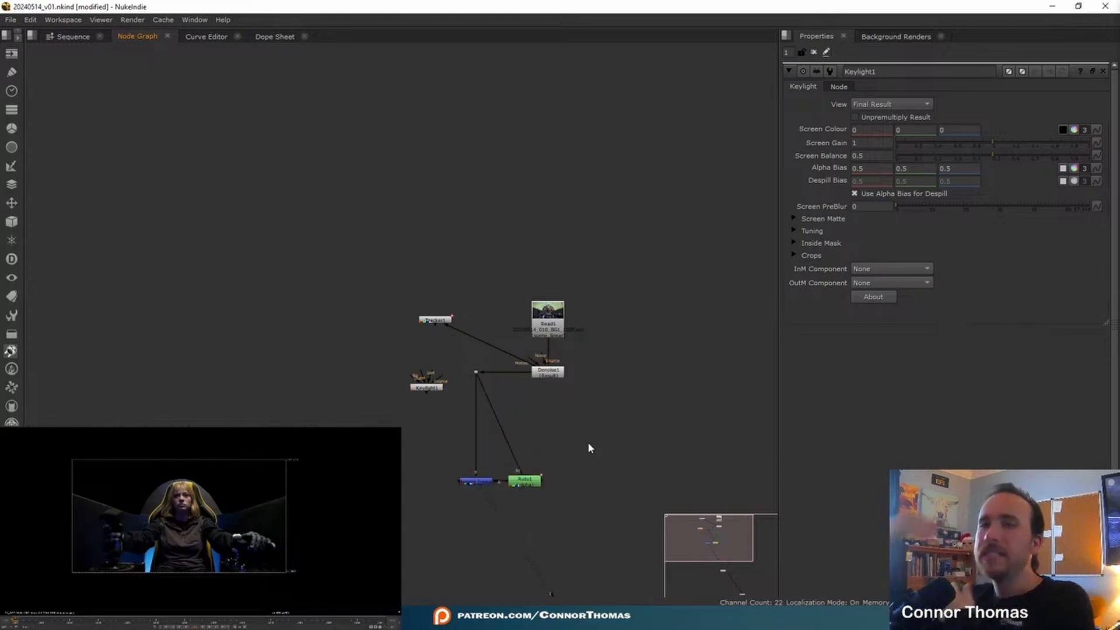
Add a Dot lower on the pipe above Merge1 and another above Roto1, so the bg connection branches at right angles.
scroll(588, 442, up, 3)
middle_drag(495, 362, 623, 287)
click(450, 200)
key(Tab)
text(dot)
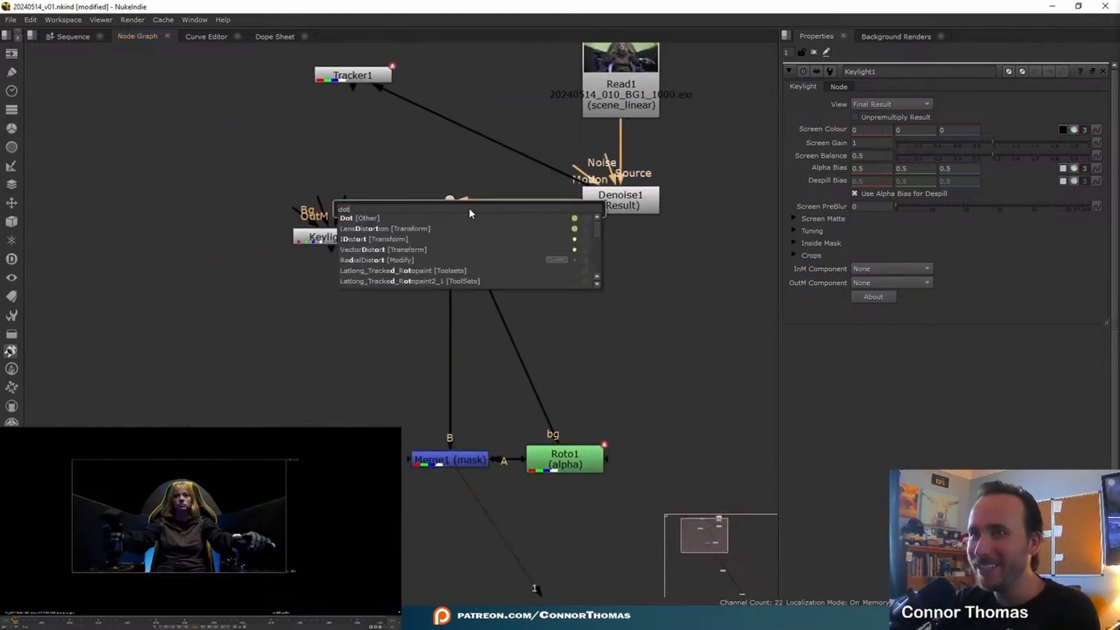
key(Return)
drag(451, 225, 451, 381)
ctrl+drag(501, 412, 564, 379)
click(600, 312)
Connect Keylight1's Source to the dot after Denoise1, align it with that dot, and view its output.
middle_drag(600, 313, 636, 310)
drag(470, 226, 451, 193)
key(1)
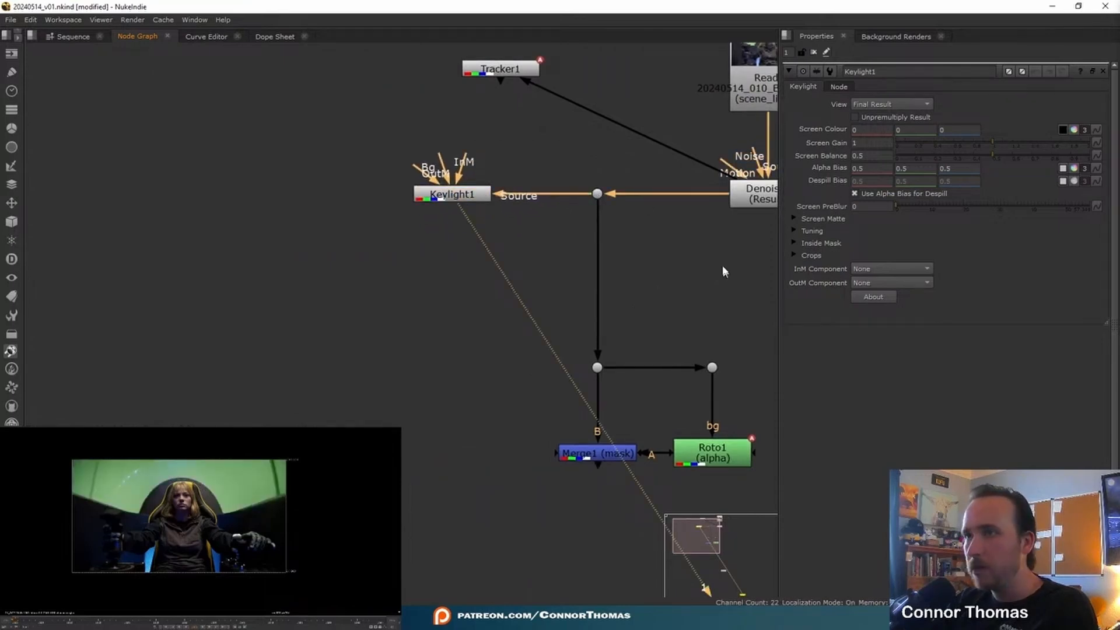
Sample a rectangular area of the green screen beside the seat as Keylight1's Screen Colour, keeping the node enabled.
click(1062, 129)
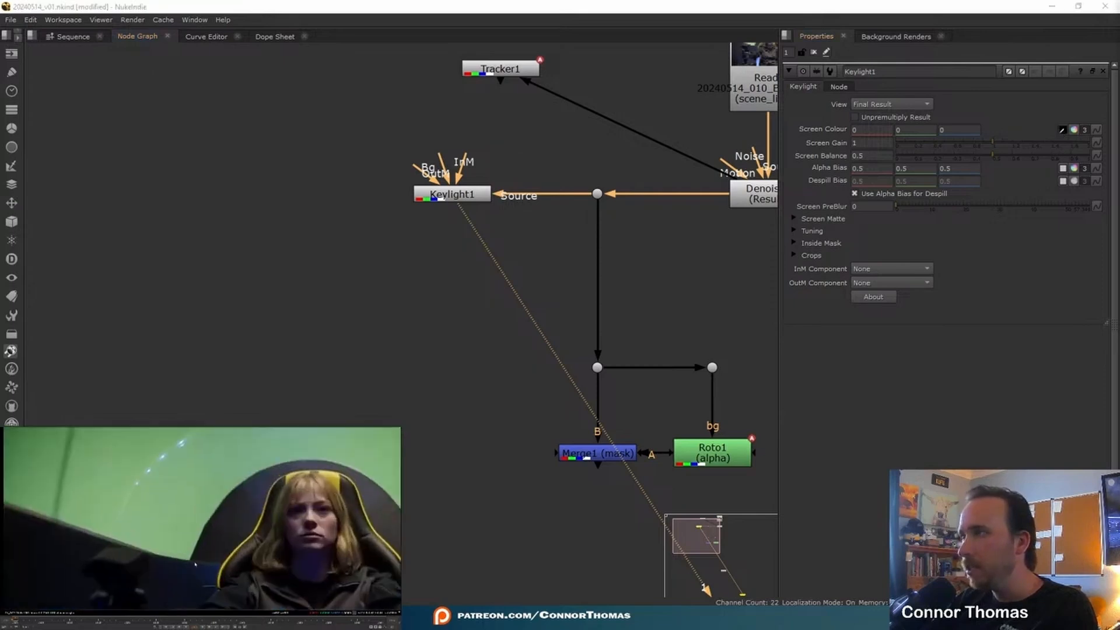
ctrl+shift+drag(153, 503, 201, 523)
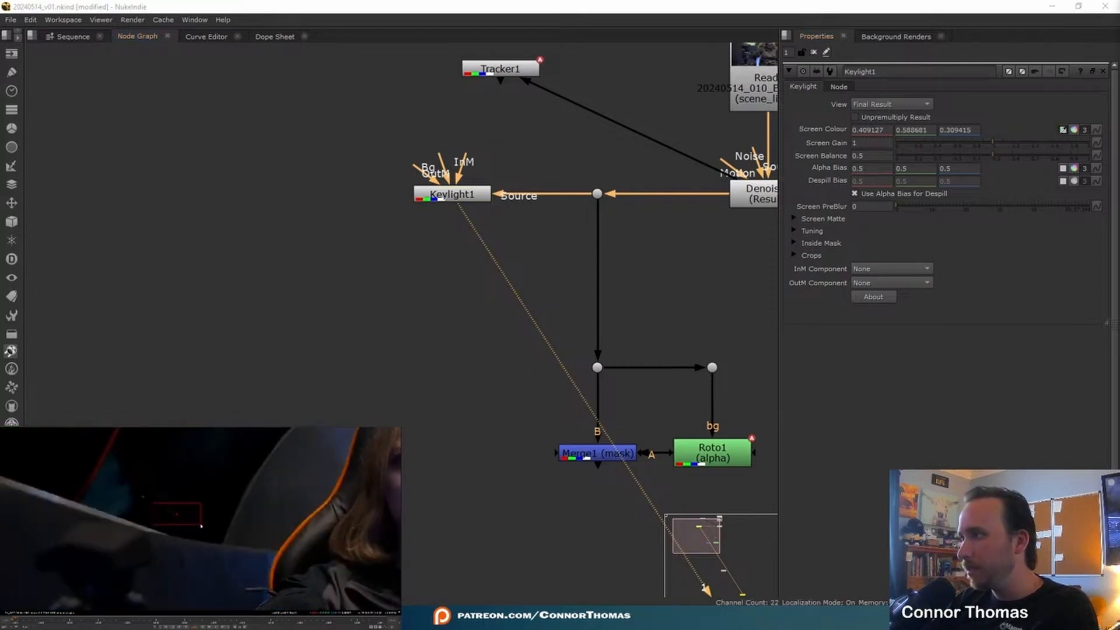
click(1061, 131)
ctrl+shift+drag(150, 490, 216, 518)
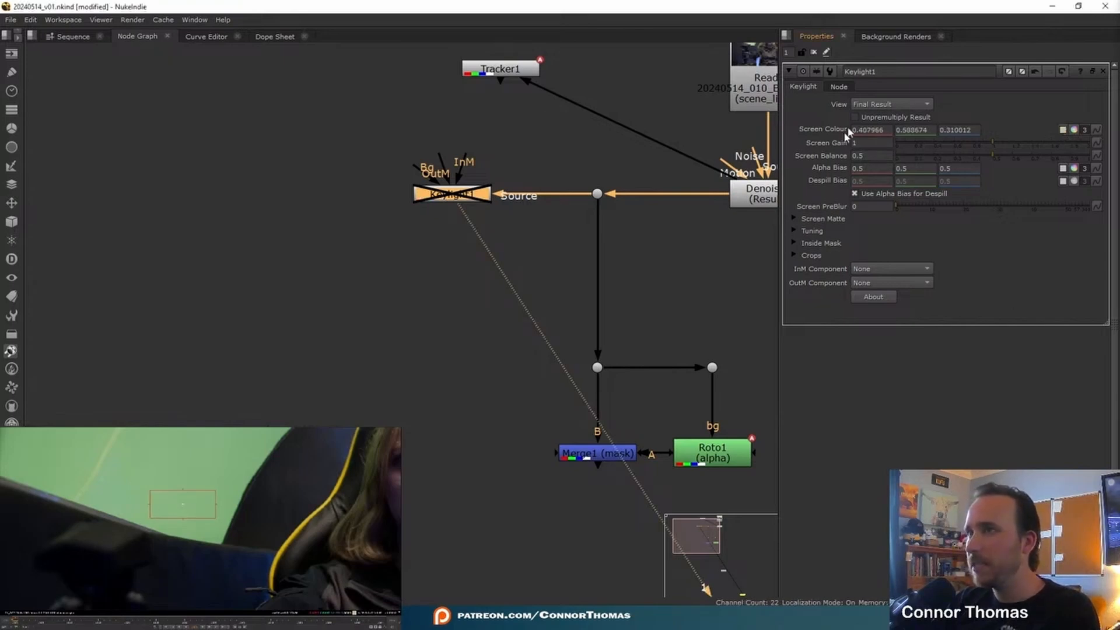
key(d)
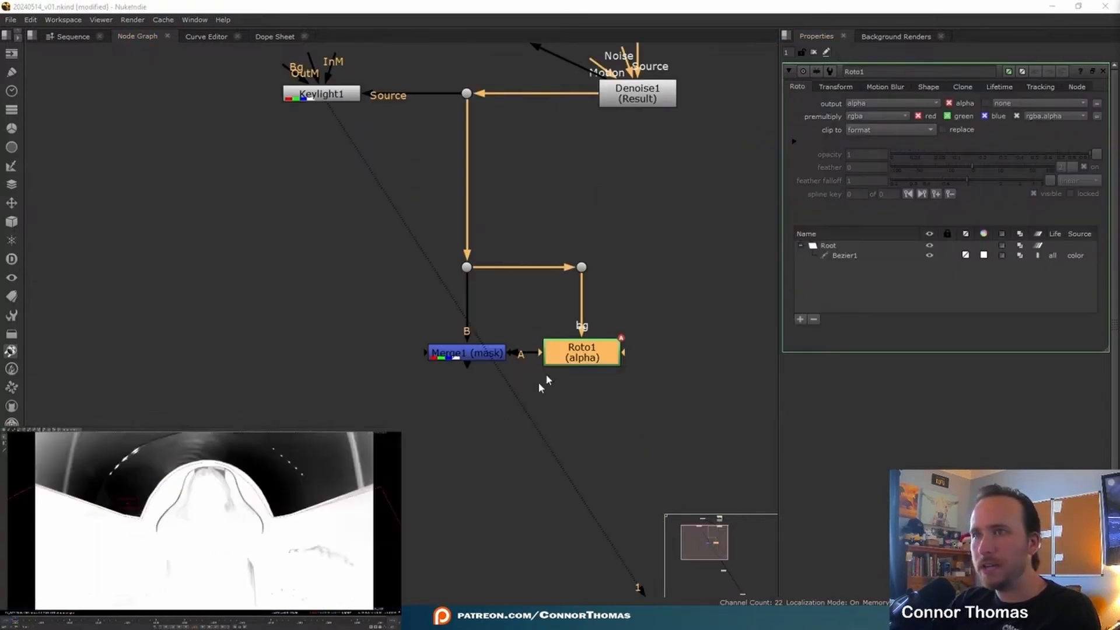
Add an over merge below Keylight1, with Keylight1 in its B input and Merge1 in its A input.
click(316, 98)
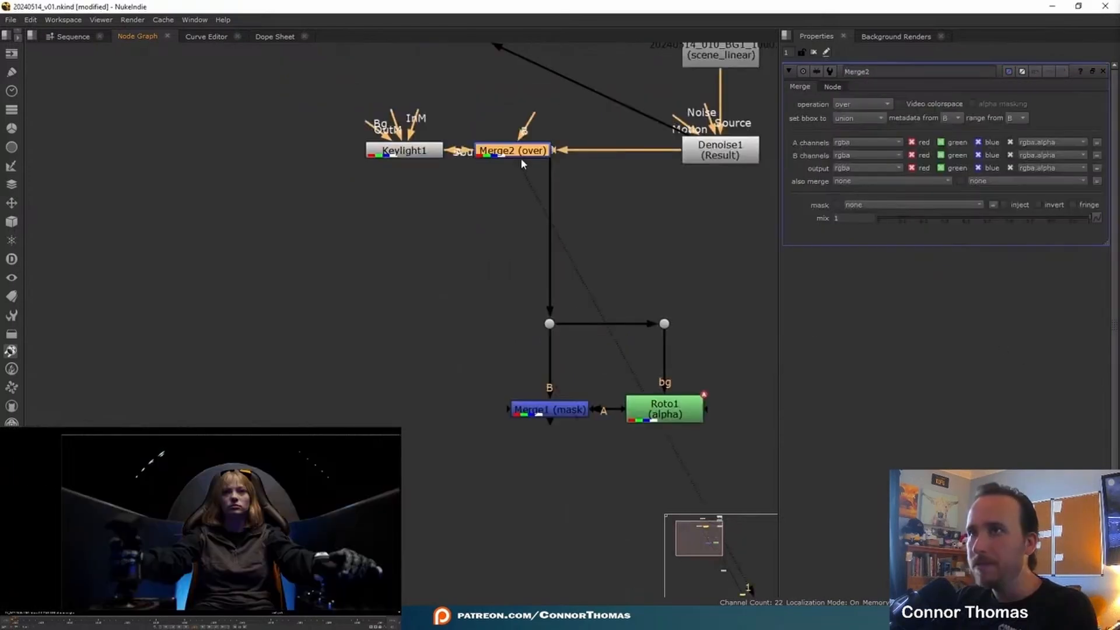
drag(522, 163, 409, 462)
key(shift+x)
drag(385, 418, 565, 409)
Compare the composite with Merge2 on and off, view Merge1 alone, and inspect the hair edges in Merge2's output.
click(429, 459)
key(d)
key(d)
key(d)
key(d)
drag(110, 514, 121, 527)
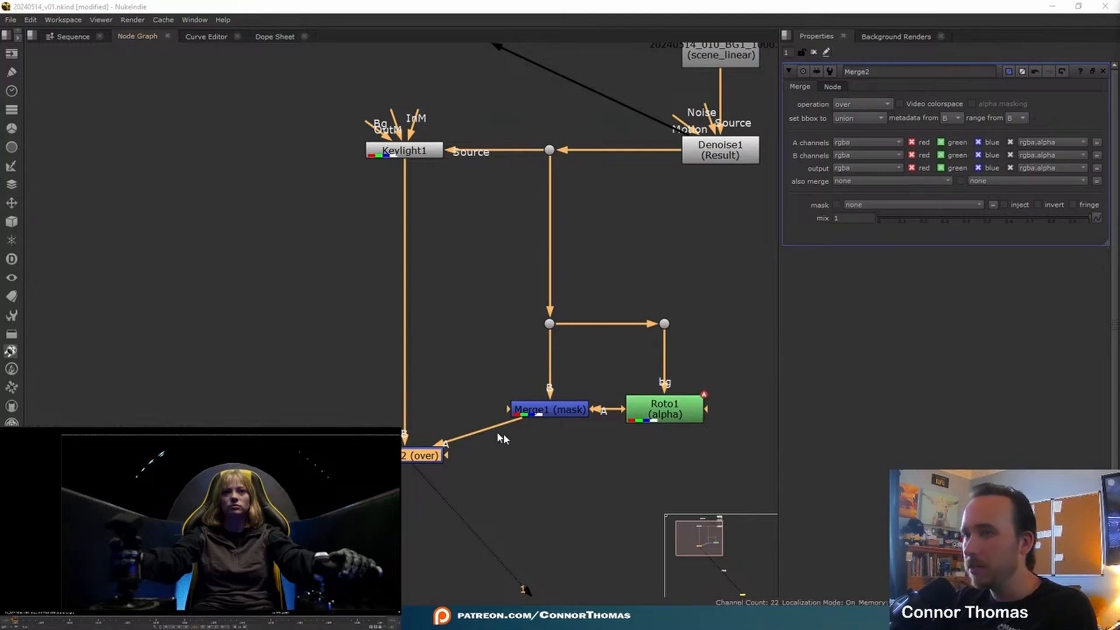
ctrl+shift+click(538, 416)
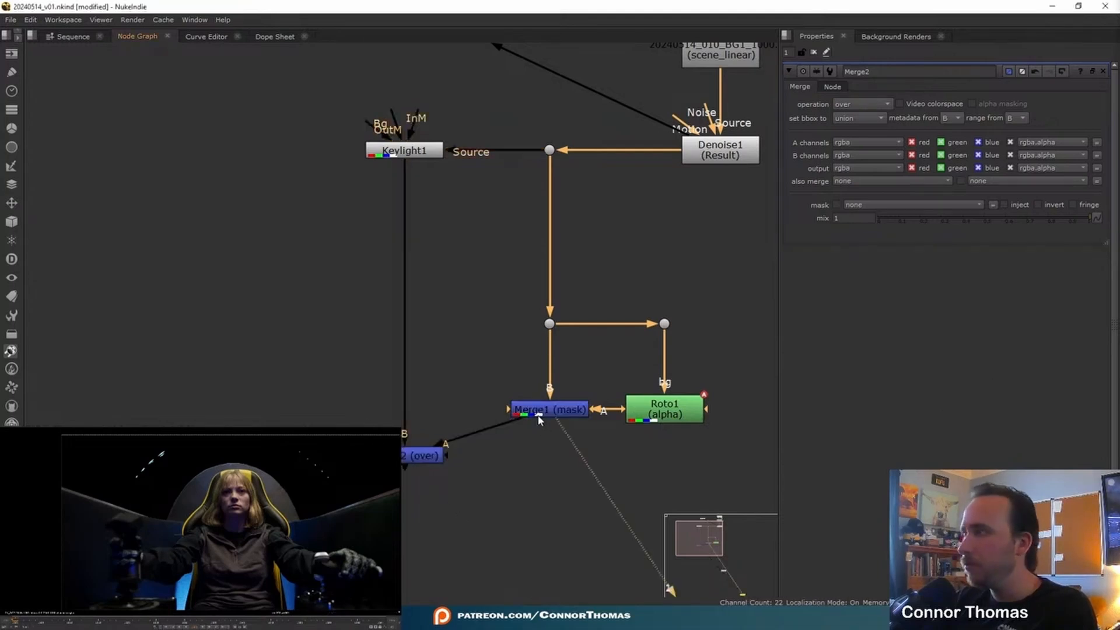
click(425, 456)
key(1)
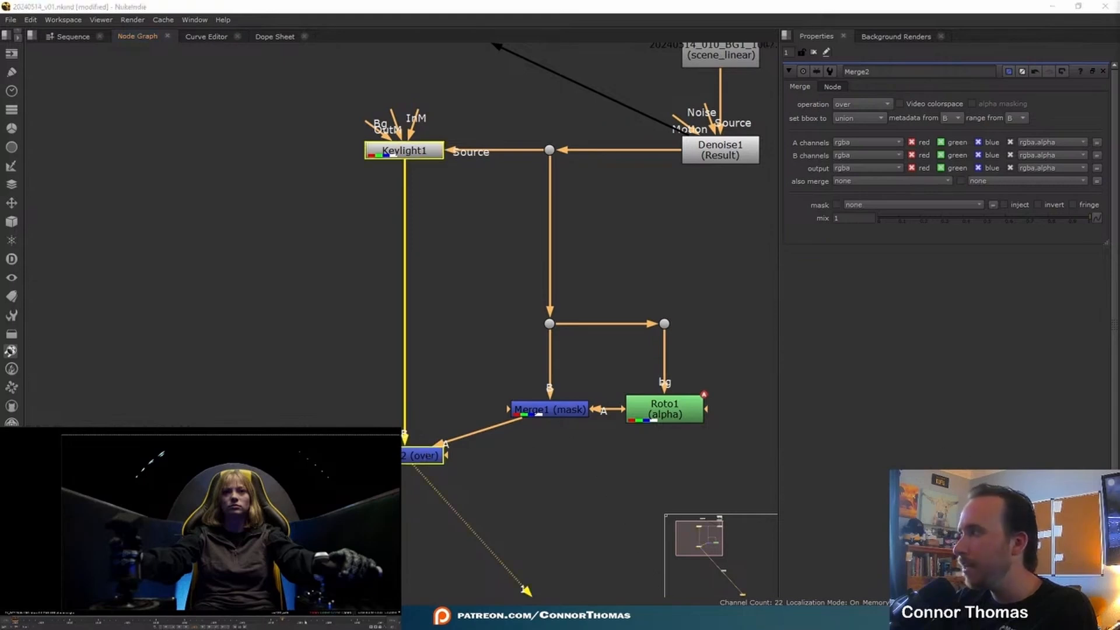
scroll(268, 476, up, 8)
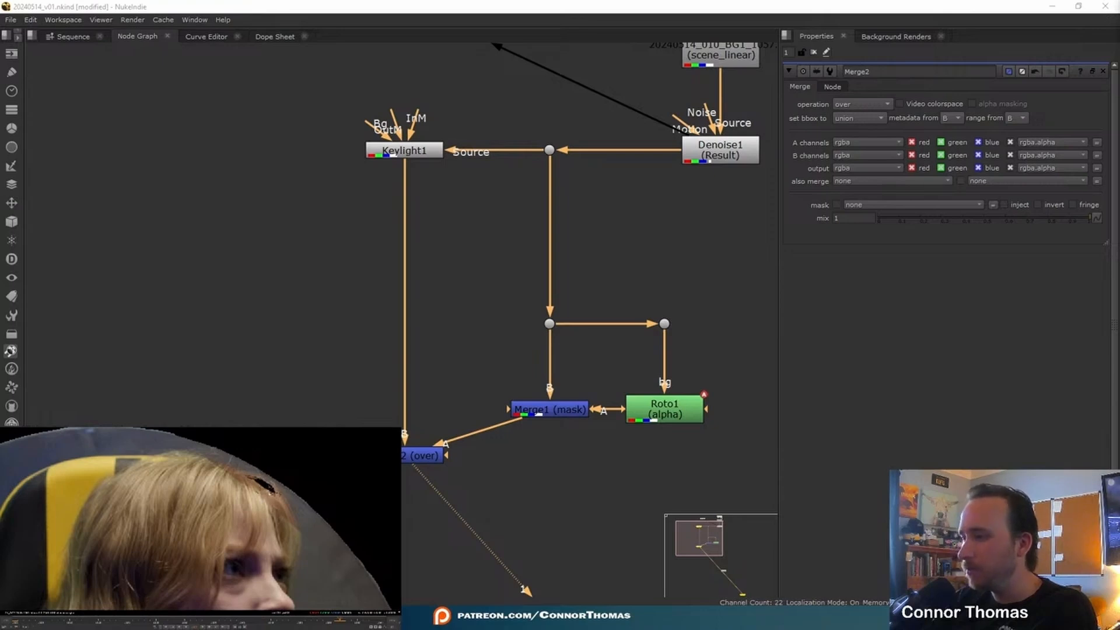
Insert an EdgeBlur node below Keylight1, set its size to 7.4, and check the blurred edge in the alpha channel.
key(Tab)
text(edgeb)
key(Return)
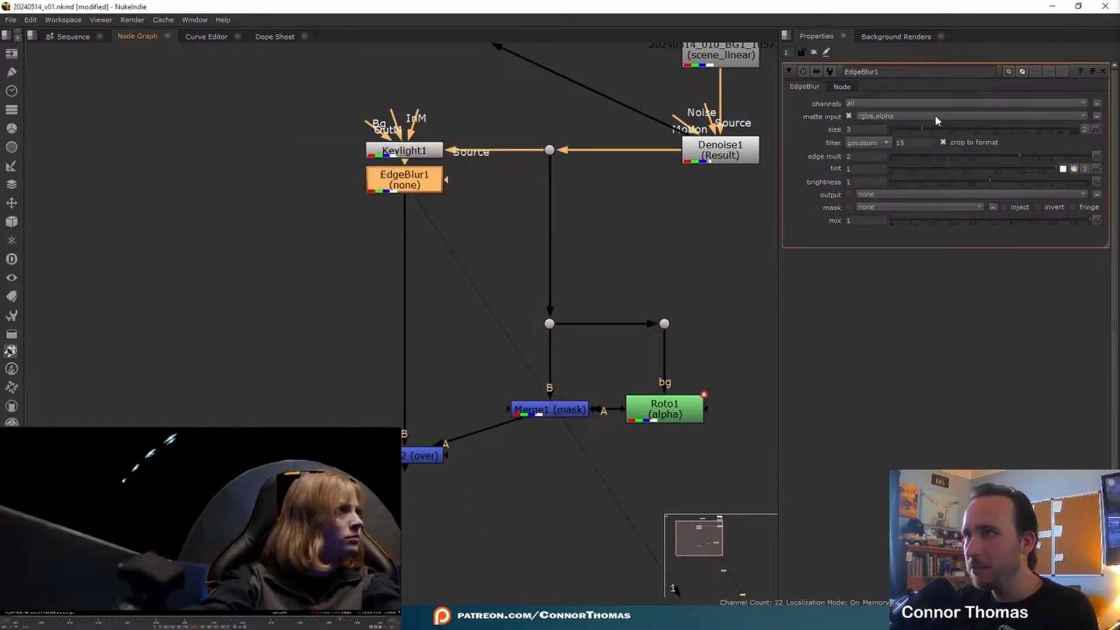
drag(925, 127, 943, 132)
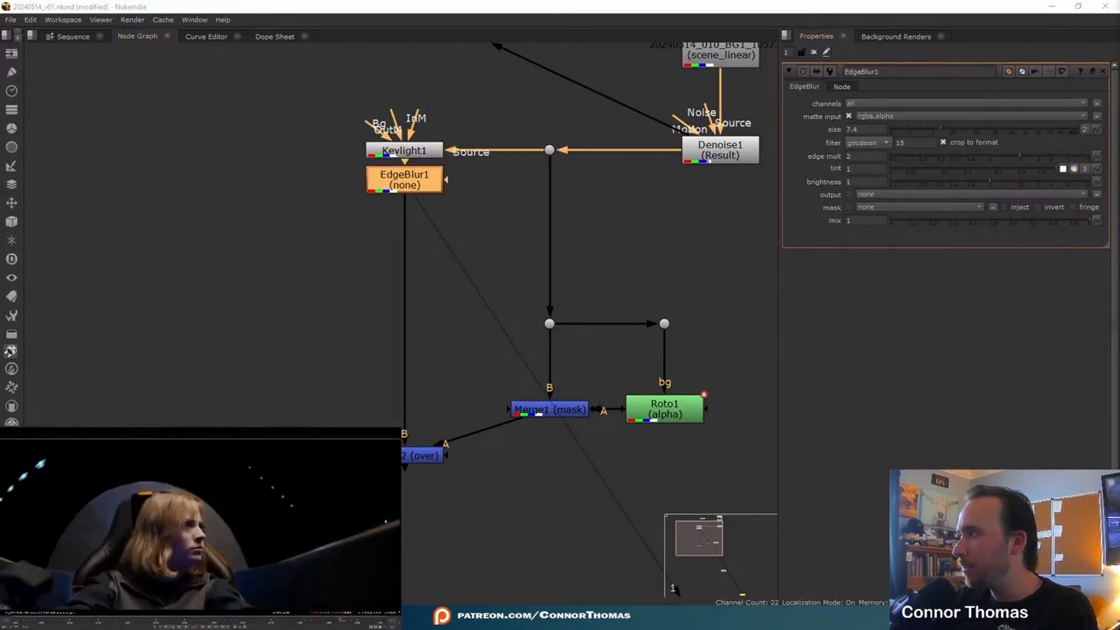
key(a)
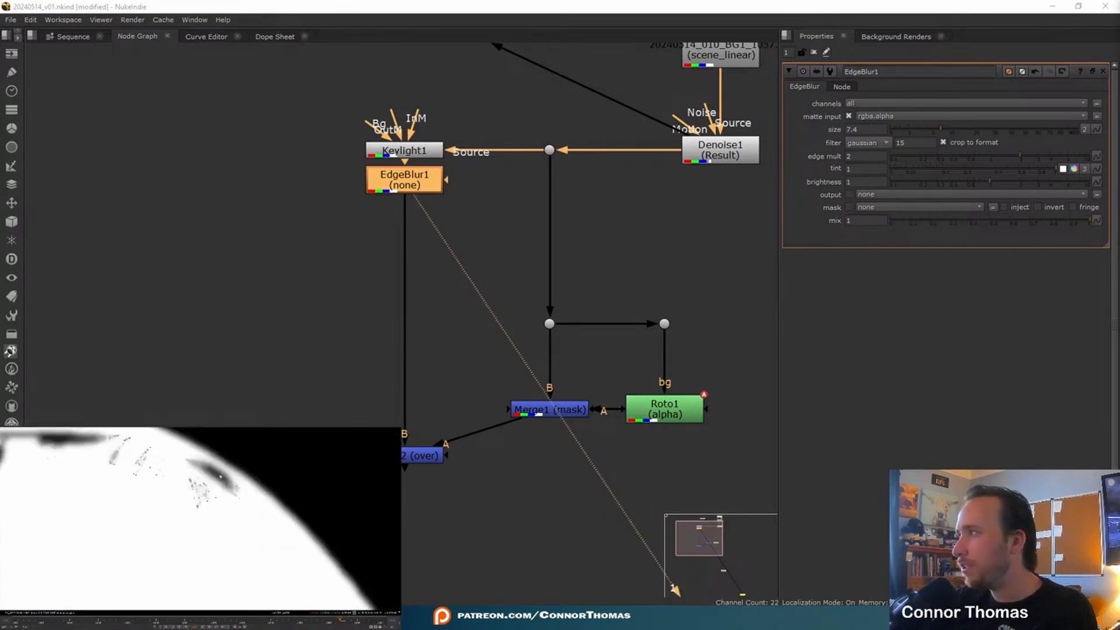
drag(393, 192, 393, 210)
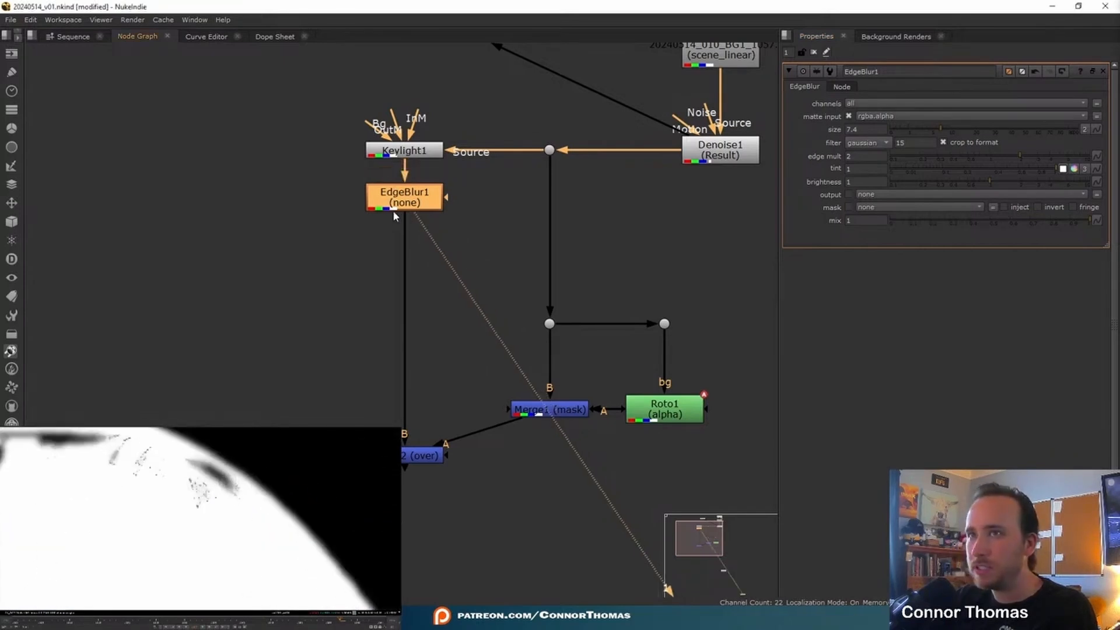
Draw a second Bezier shape in Roto1 around the woman's head and hair, using the keyed image and alpha as guides.
middle_drag(566, 426, 530, 351)
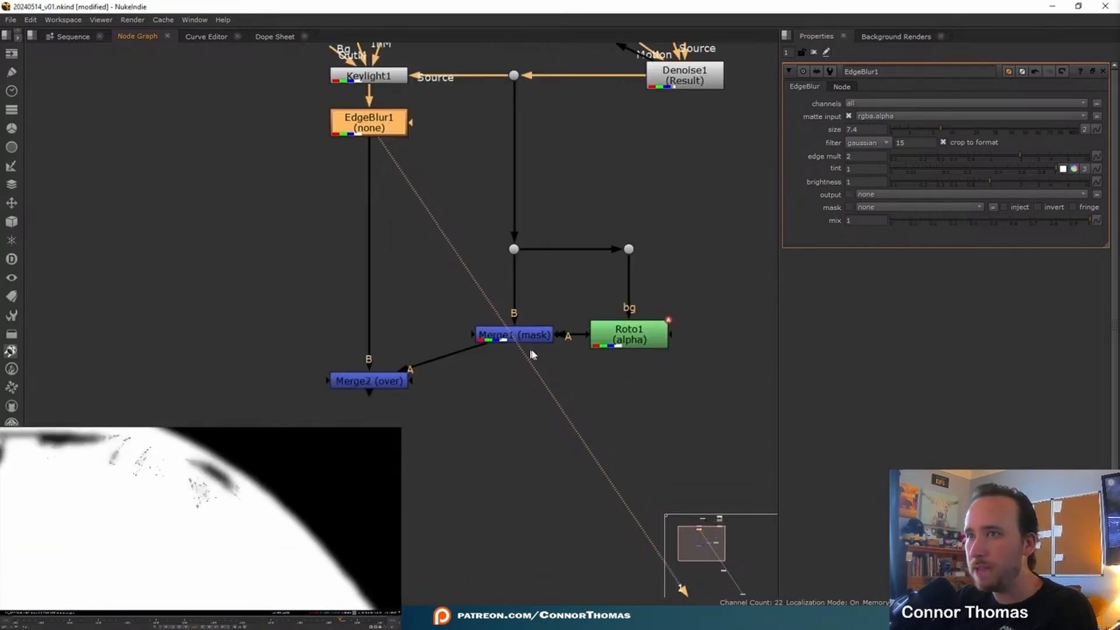
click(629, 344)
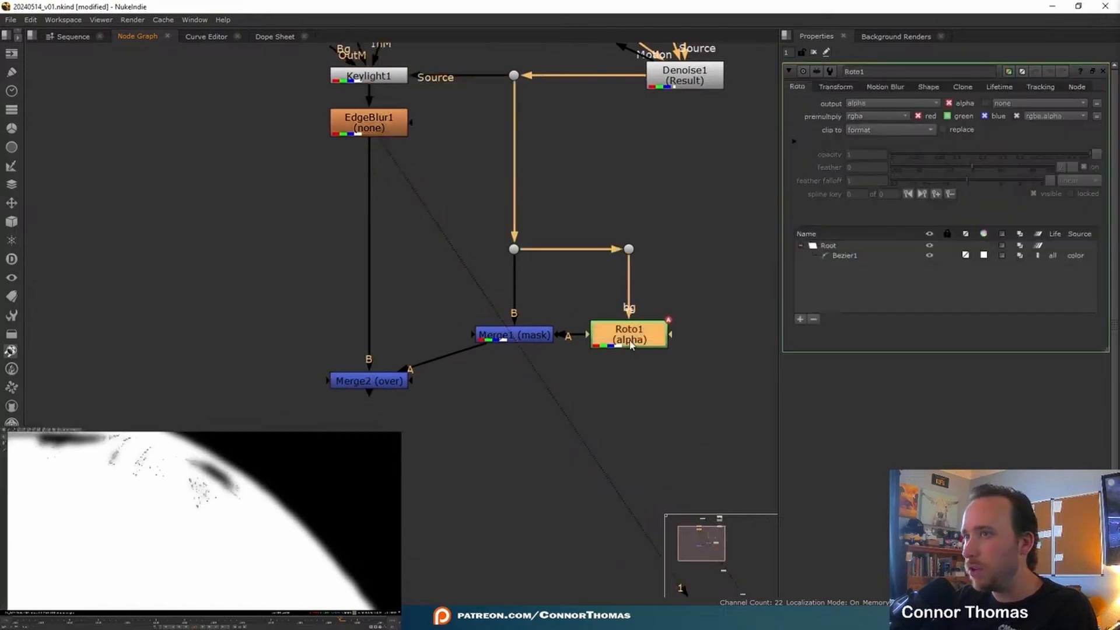
key(1)
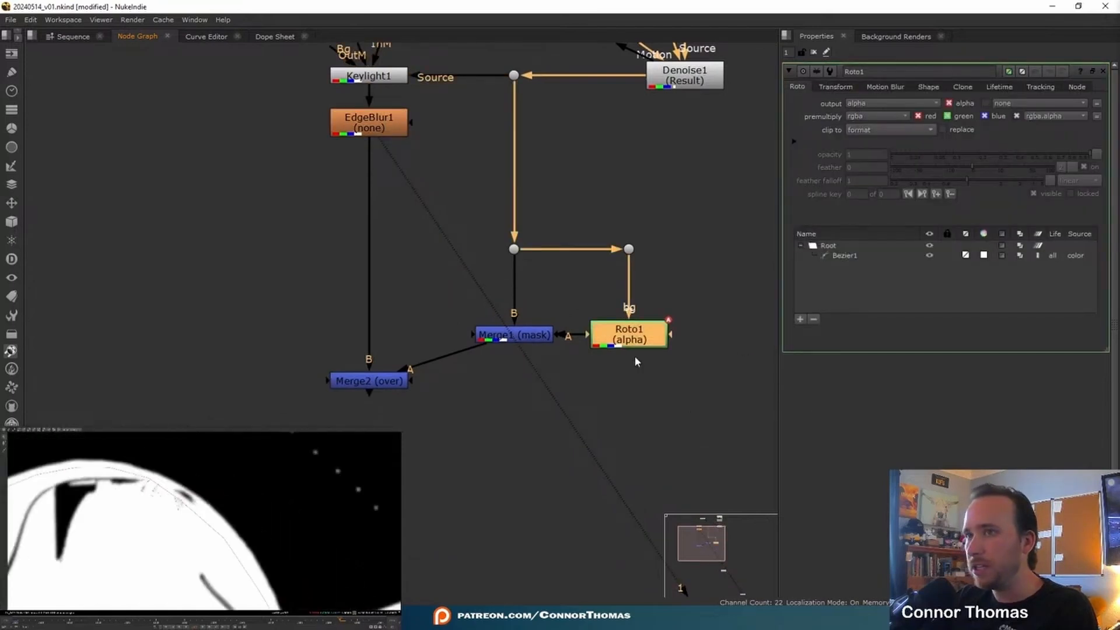
key(a)
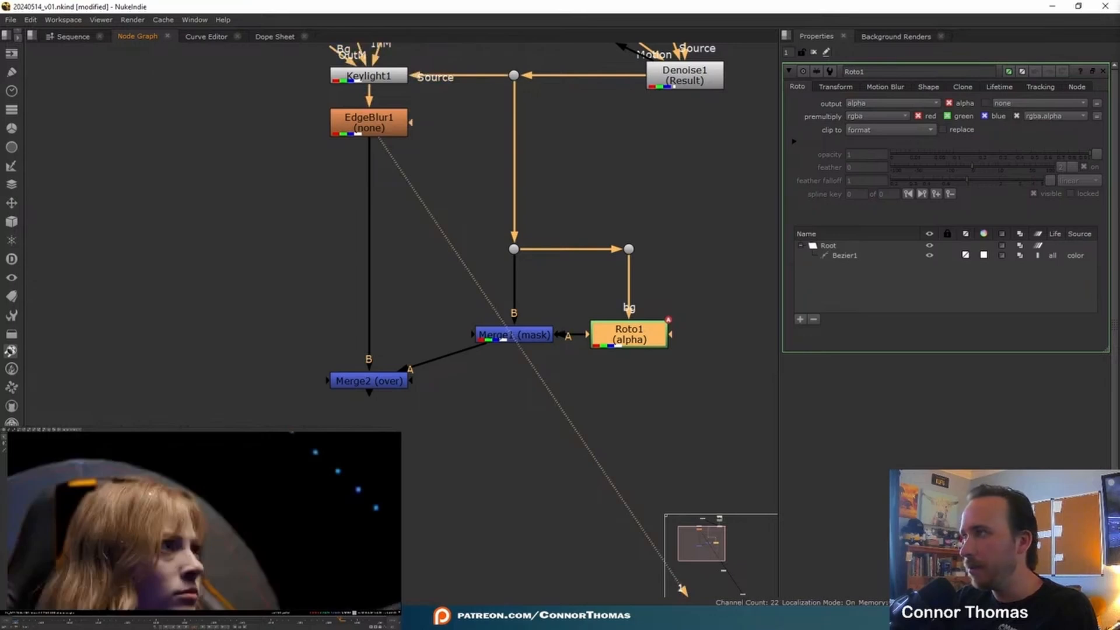
click(5, 450)
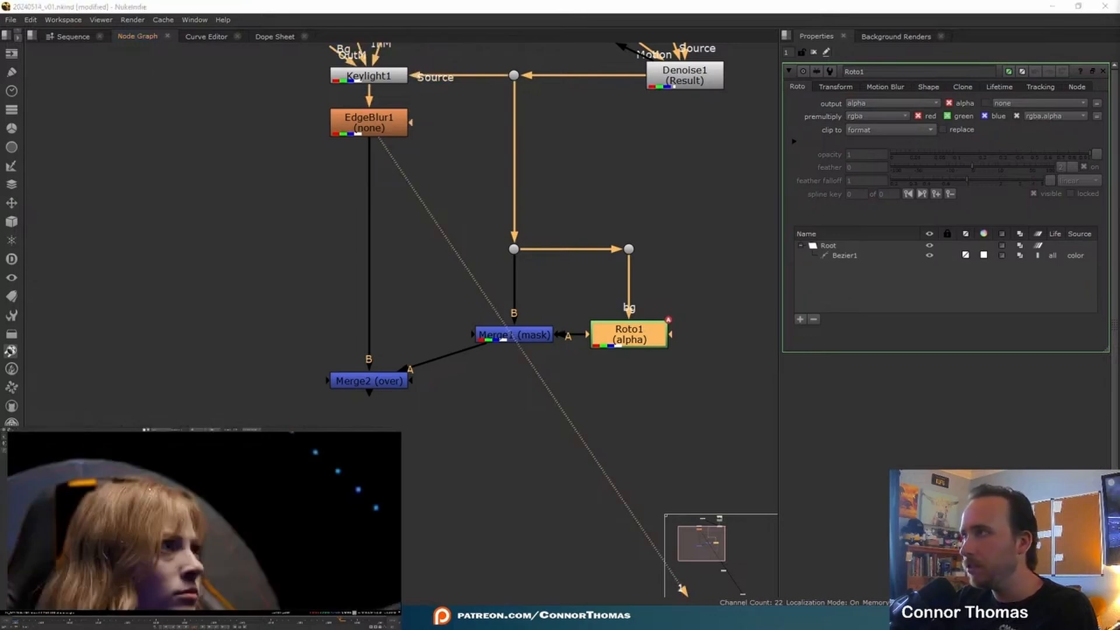
scroll(118, 476, up, 3)
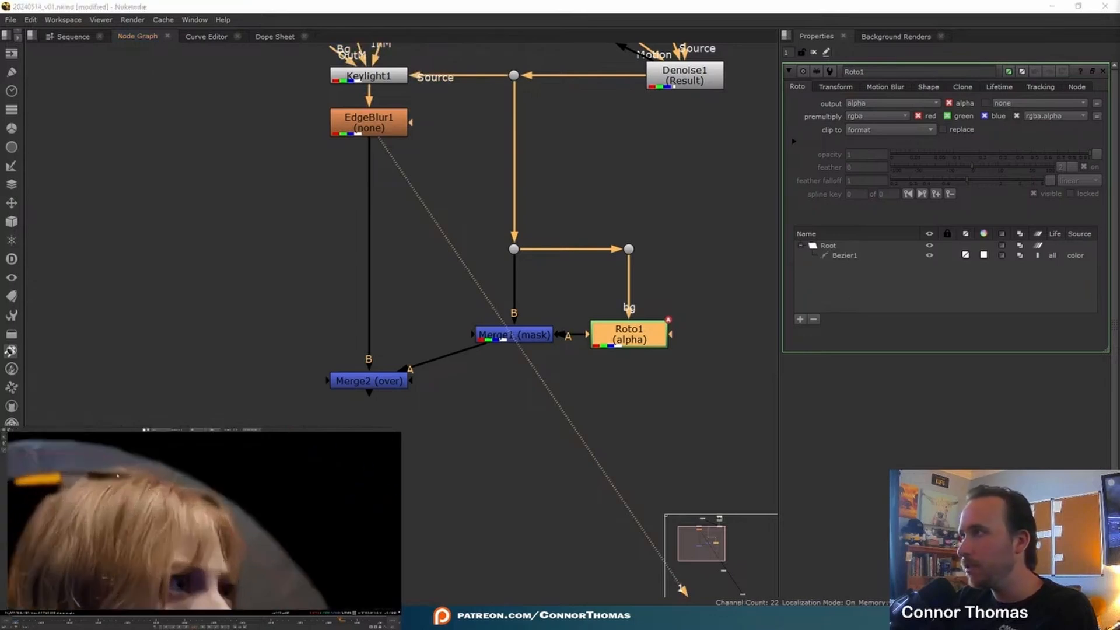
click(40, 501)
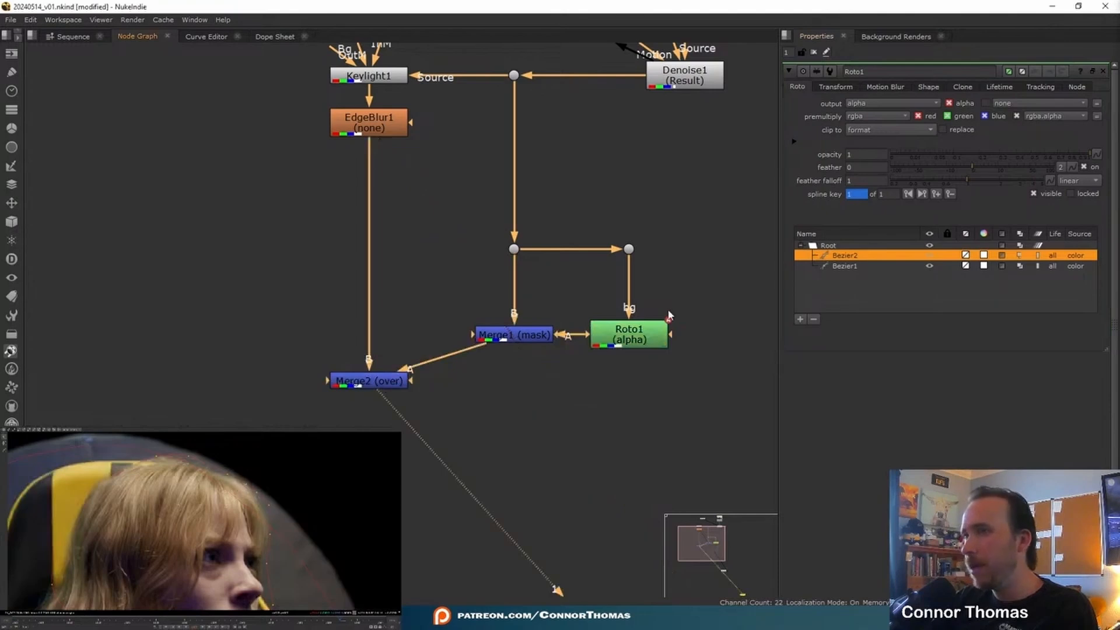
Compare the composite with Bezier2 shown and hidden, adjust the shape on the head, and close the open node properties.
click(929, 257)
click(929, 257)
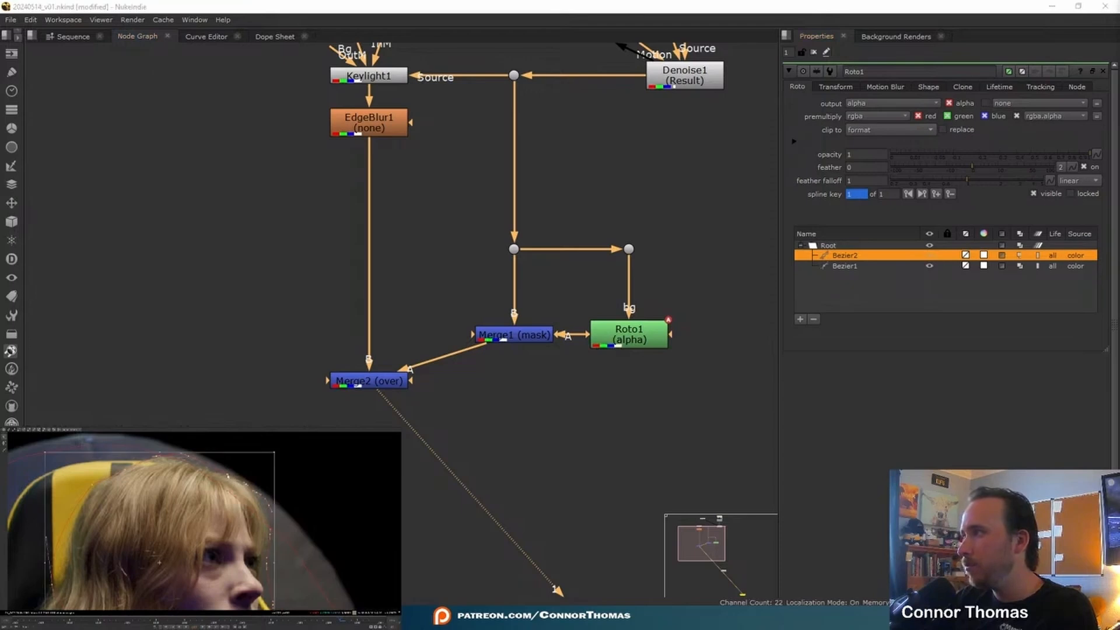
drag(222, 529, 215, 521)
click(363, 619)
key(ctrl+shift+a)
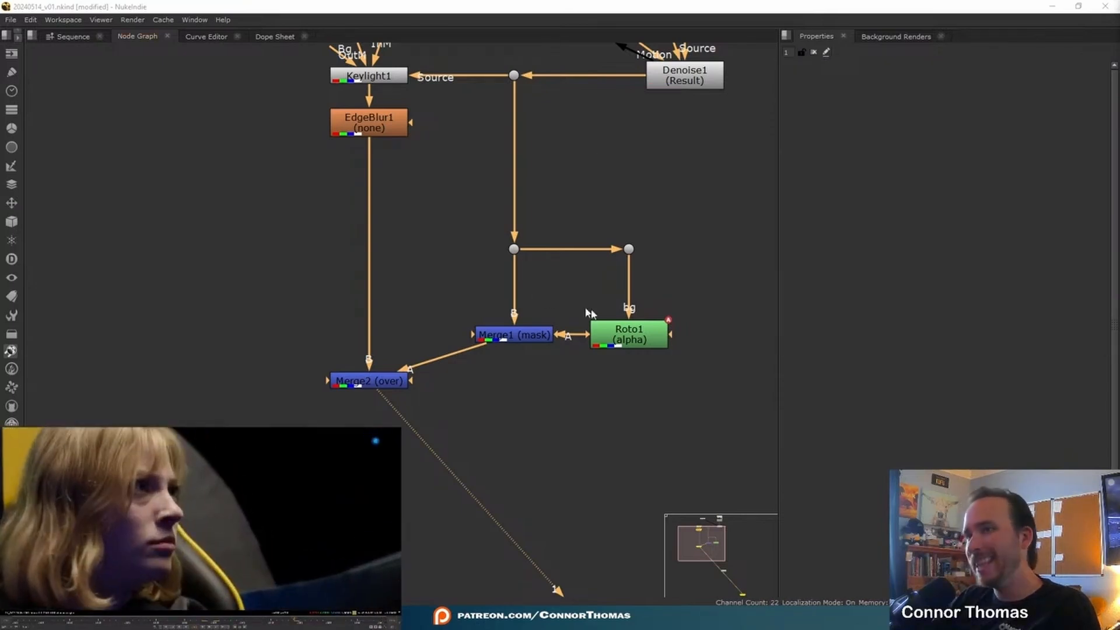
Insert a Blur node between Roto1 and Merge1 and set its size to 8.2.
click(627, 337)
key(Tab)
text(ed)
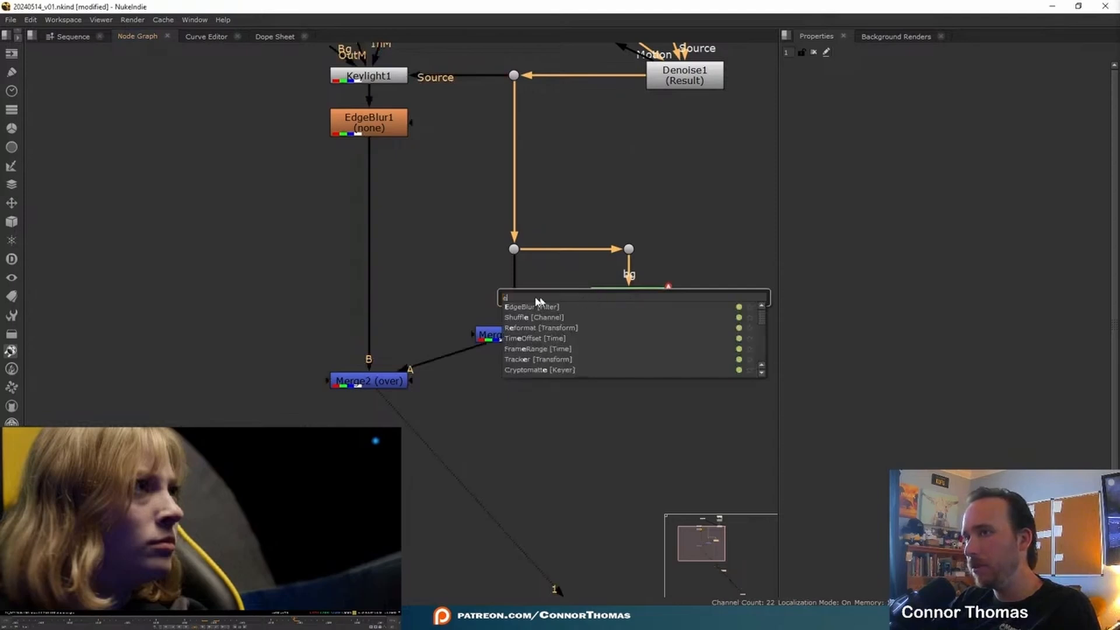
key(Escape)
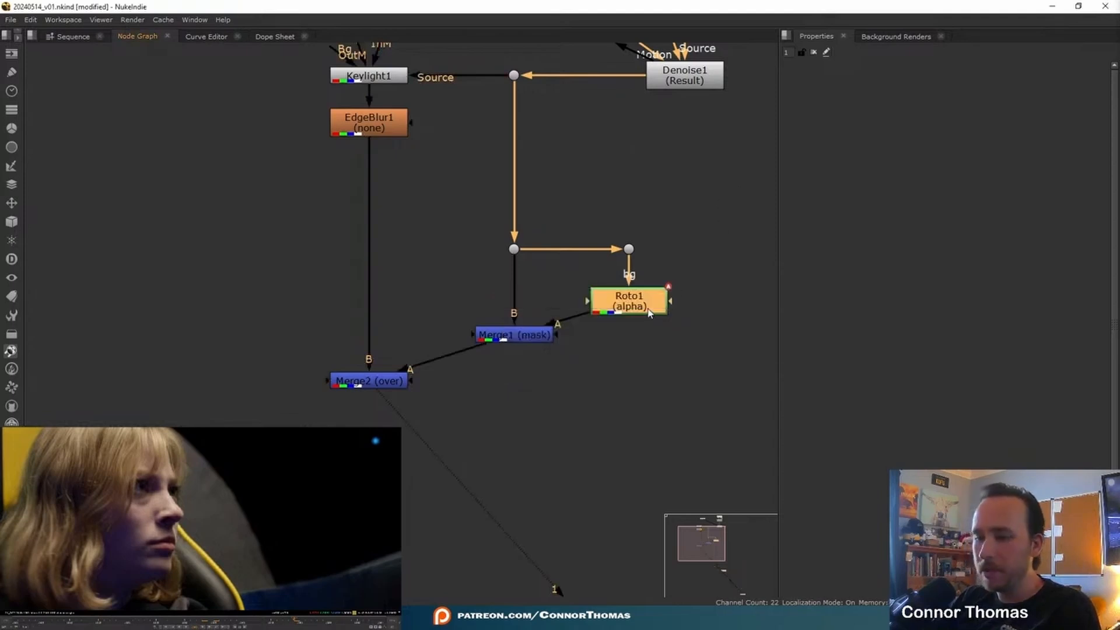
key(b)
drag(871, 115, 911, 119)
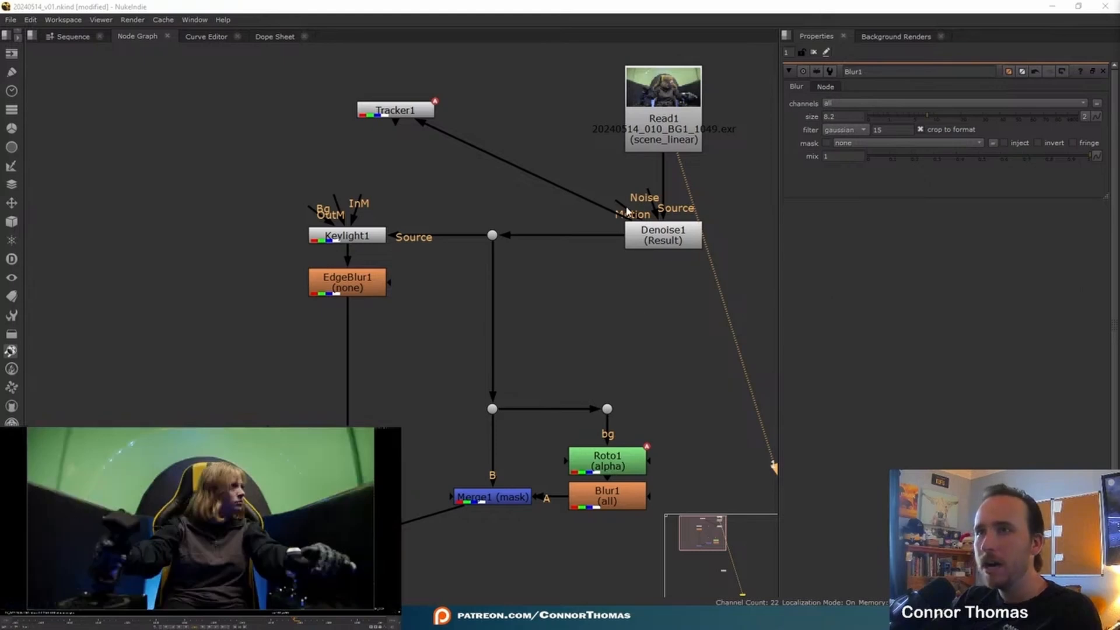
middle_drag(627, 211, 501, 251)
click(536, 108)
drag(537, 104, 546, 102)
key(Tab)
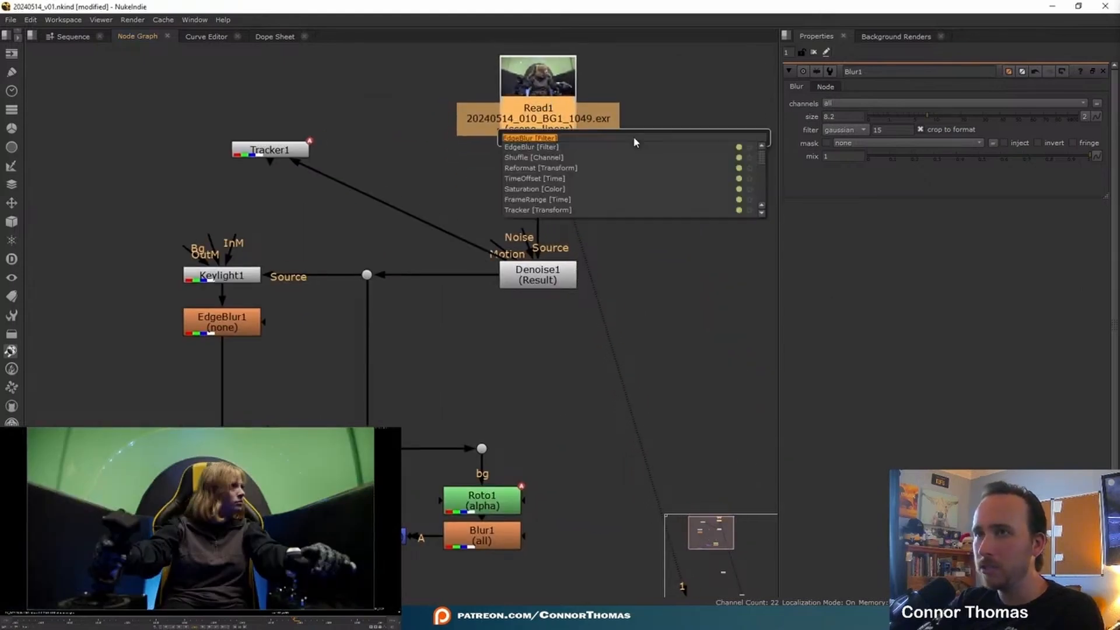
text(hue)
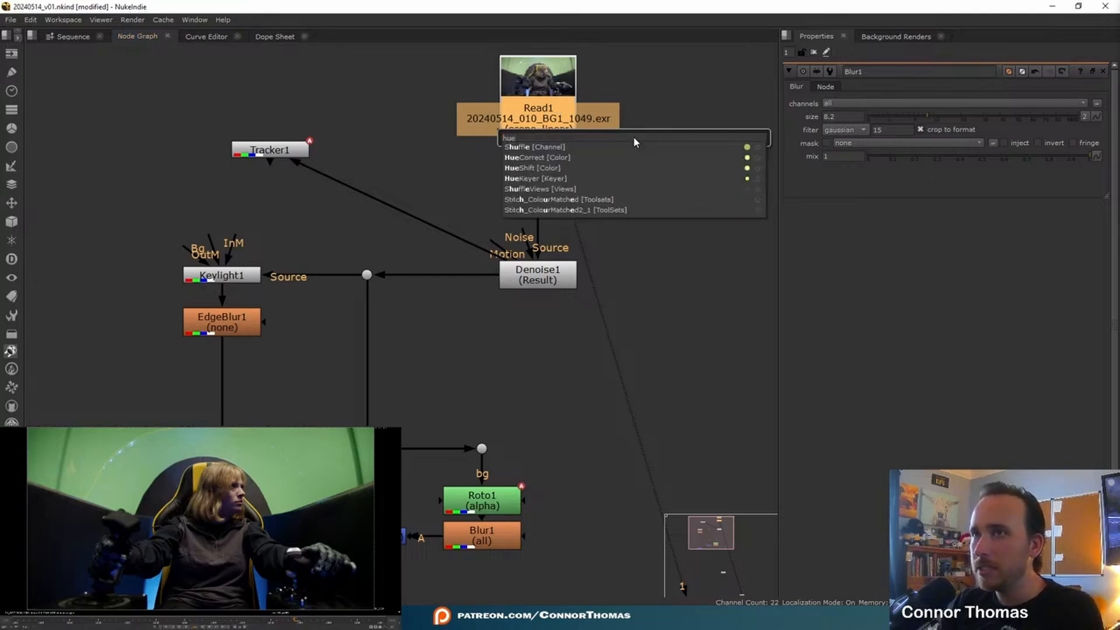
key(Down)
key(Down)
key(Return)
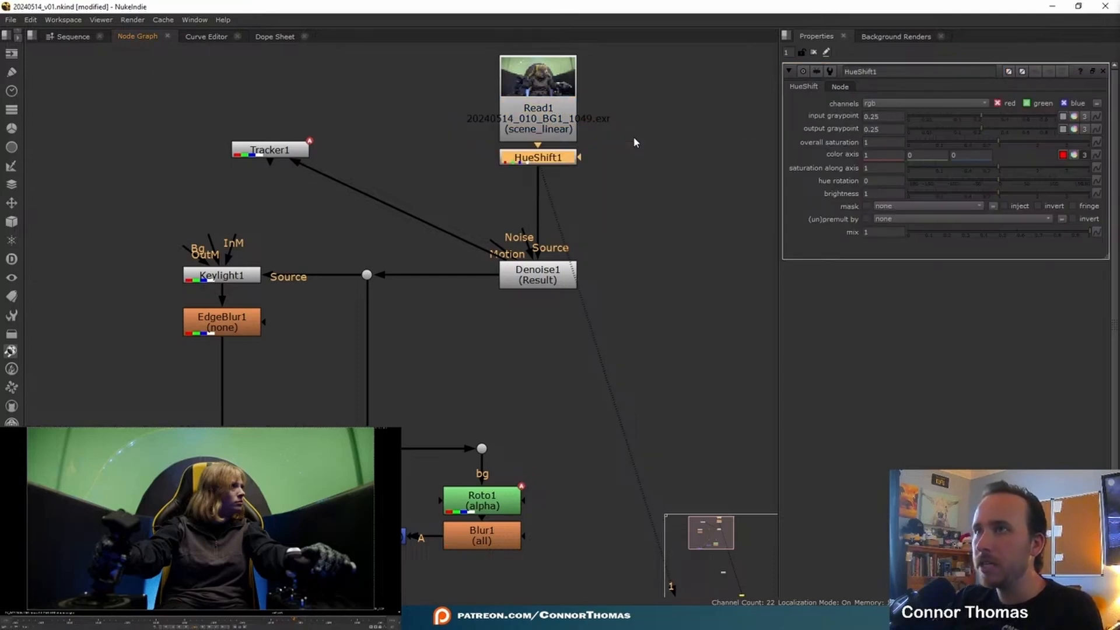
key(Delete)
Insert a HueCorrect node between Read1 and Denoise1.
click(555, 122)
key(Tab)
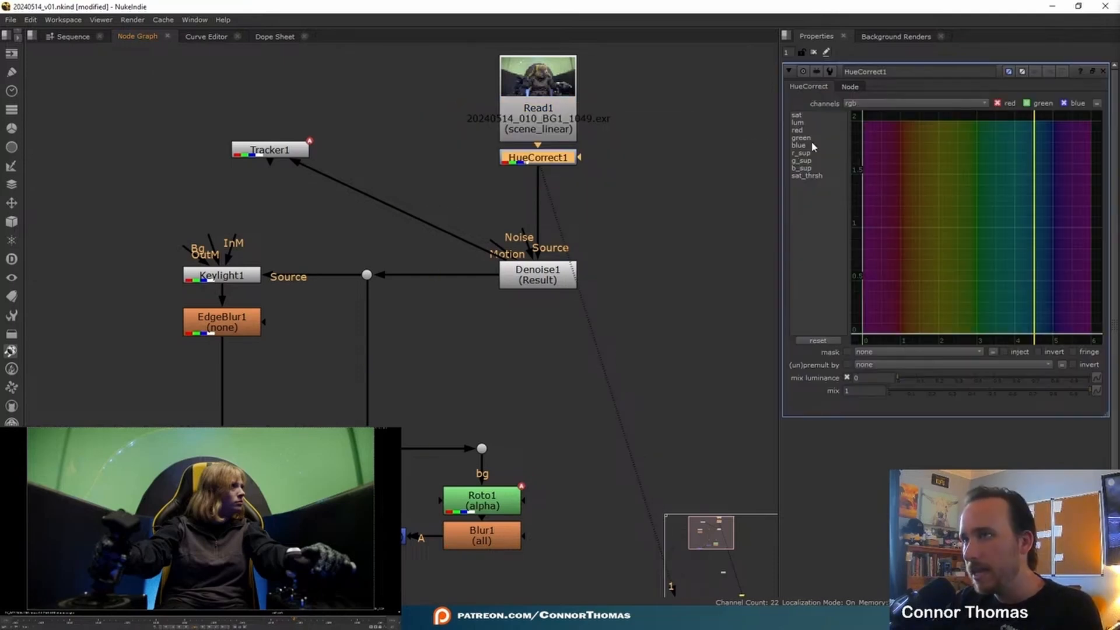
Lower HueCorrect1's g_sup curve to about 0.03 at hue 3 and compare the plate with the node disabled and enabled.
click(806, 161)
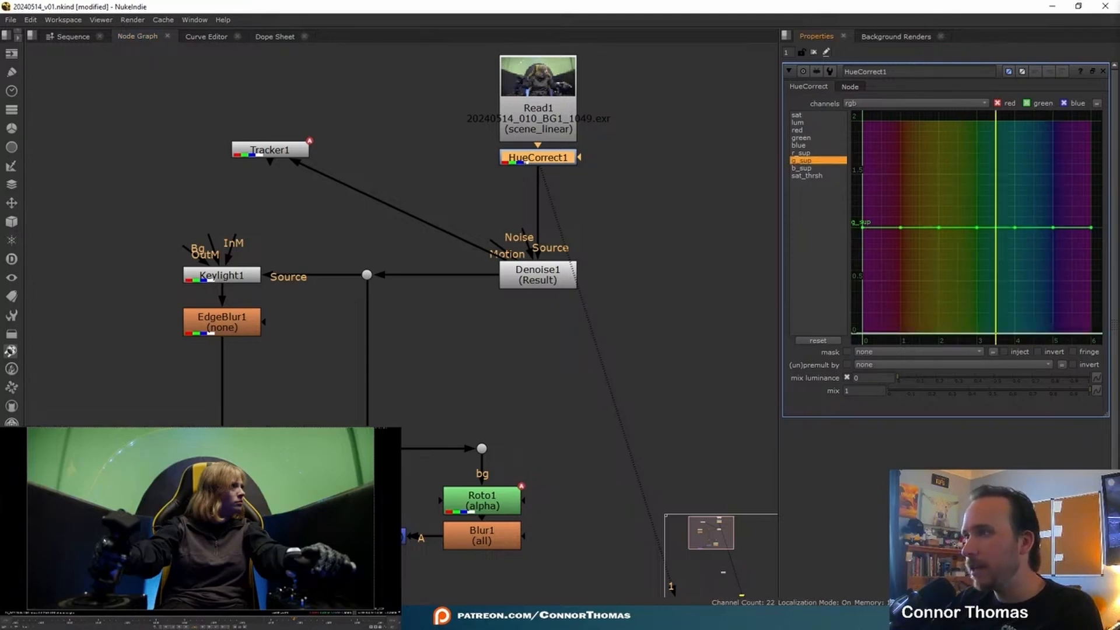
drag(978, 227, 989, 331)
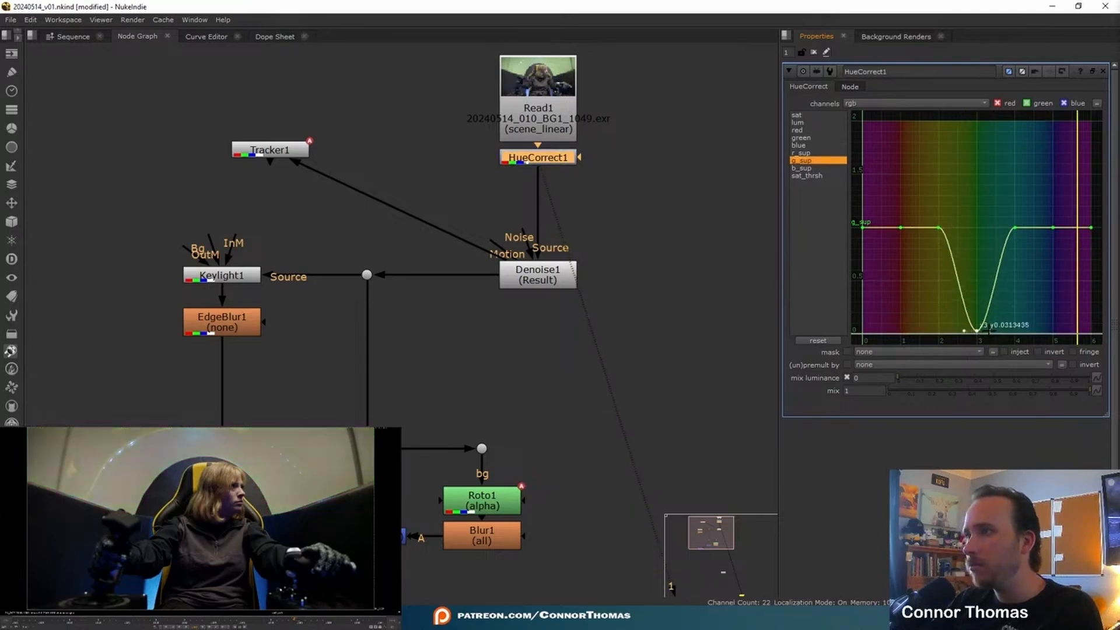
key(d)
key(d)
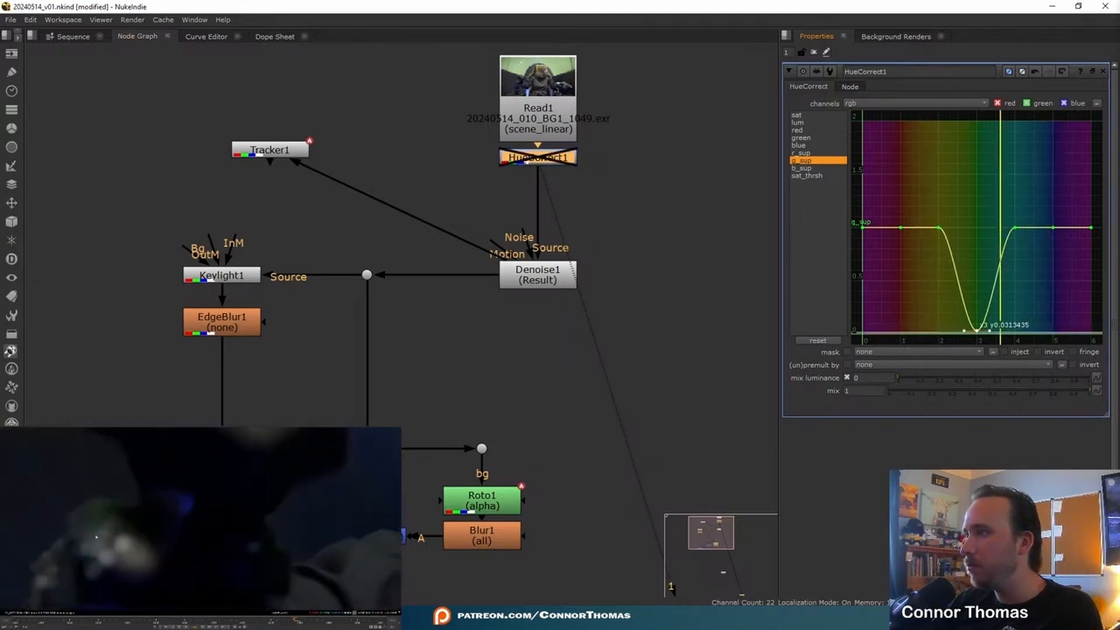
key(d)
key(d)
key(d)
key(d)
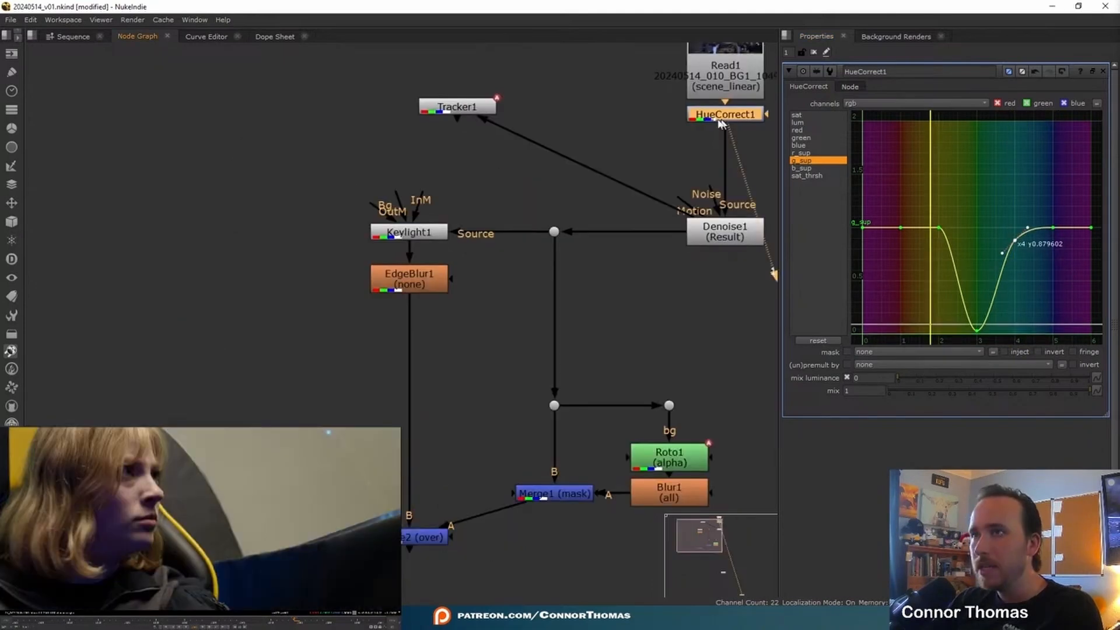
Detach HueCorrect1 from the node tree and view the Keylight1 result.
ctrl+shift+drag(726, 113, 298, 146)
middle_drag(436, 222, 257, 160)
scroll(257, 159, down, 1)
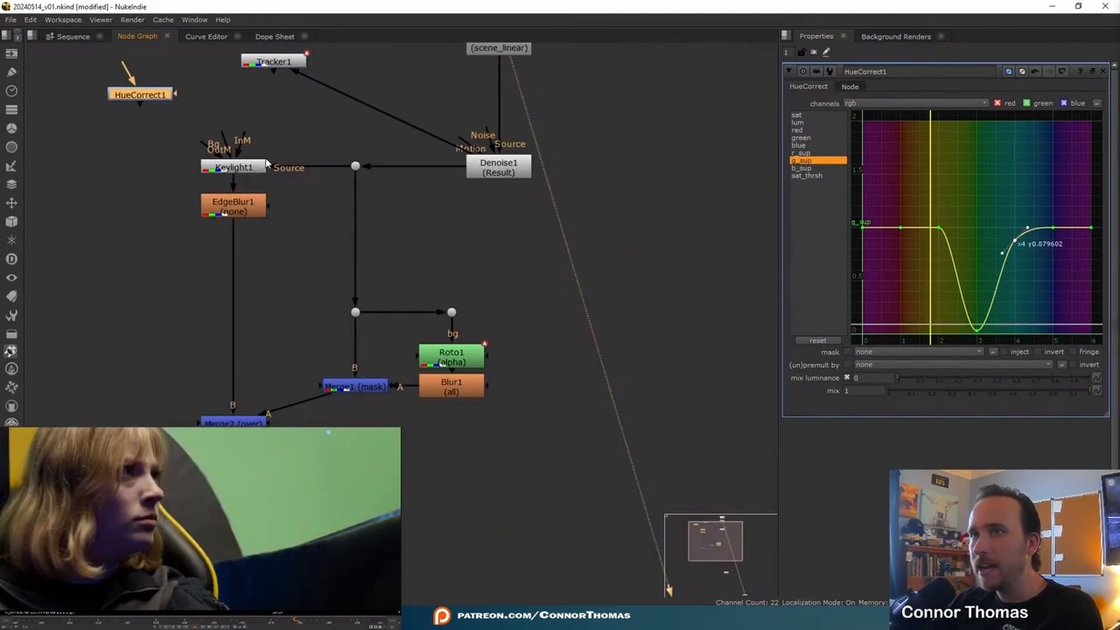
click(247, 168)
key(1)
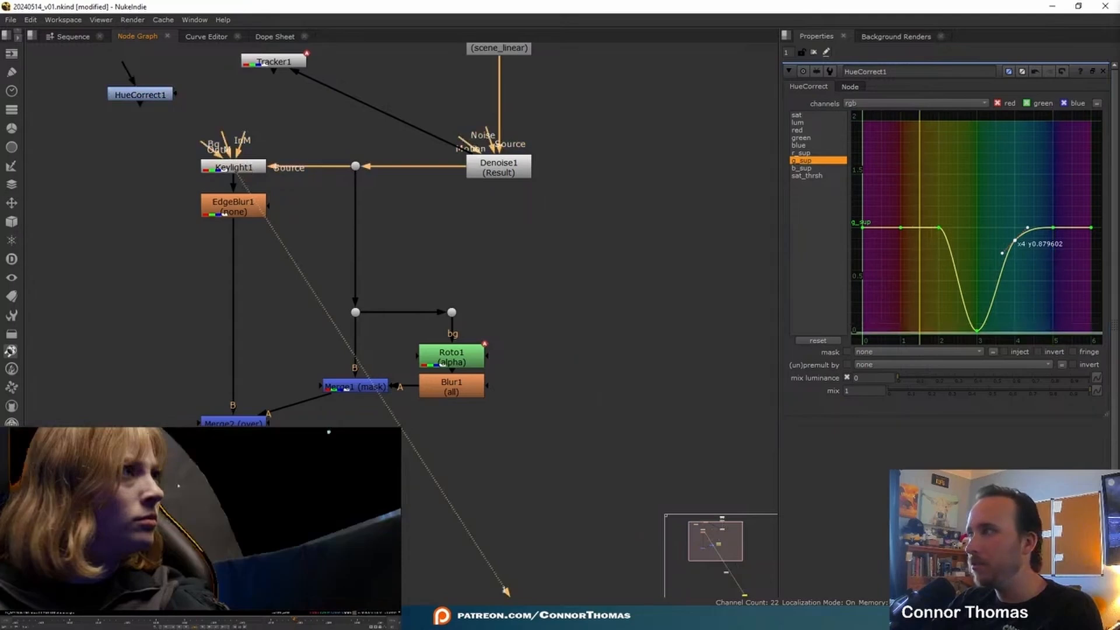
Add a Merge node that takes the denoised plate as its A input and Keylight1 as its mask, and view it.
middle_drag(431, 241, 667, 342)
drag(484, 299, 483, 336)
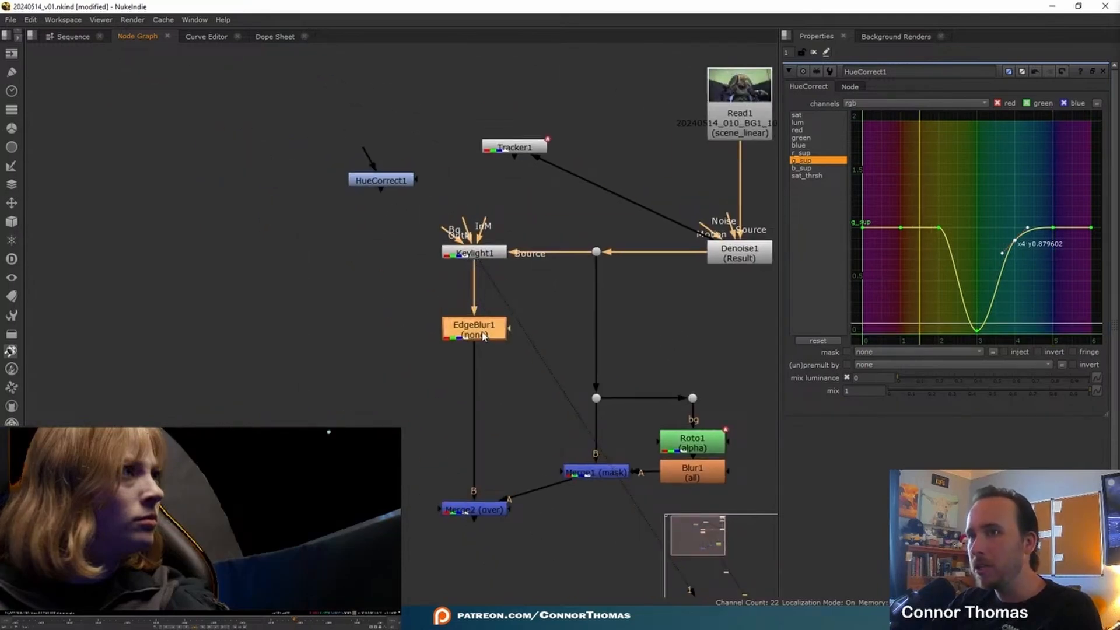
drag(490, 258, 380, 250)
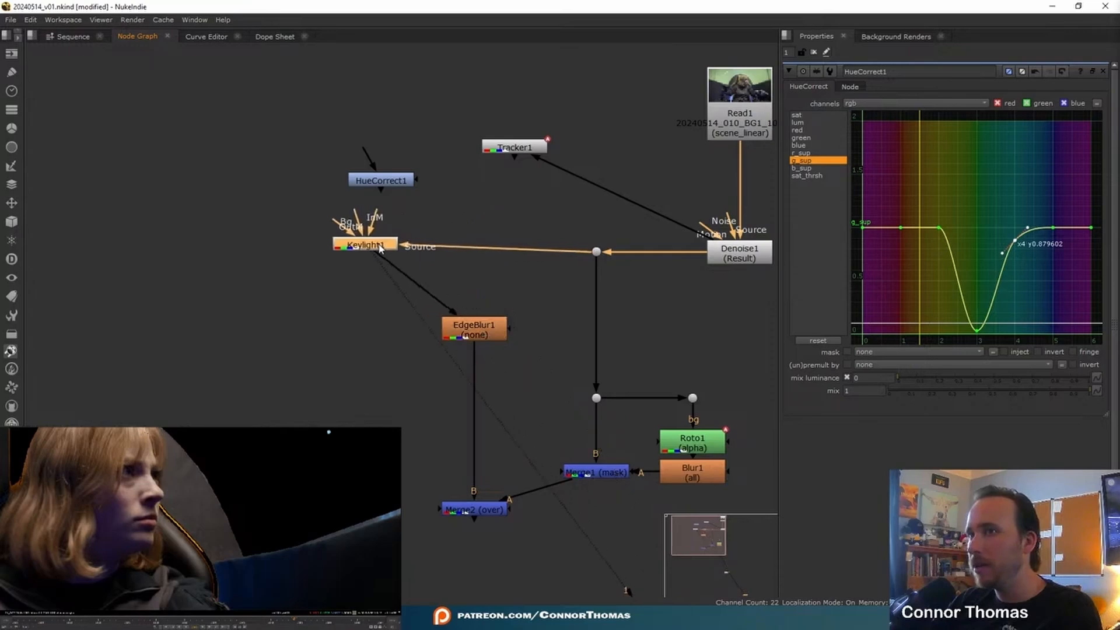
key(m)
drag(487, 263, 595, 254)
drag(529, 281, 375, 248)
key(1)
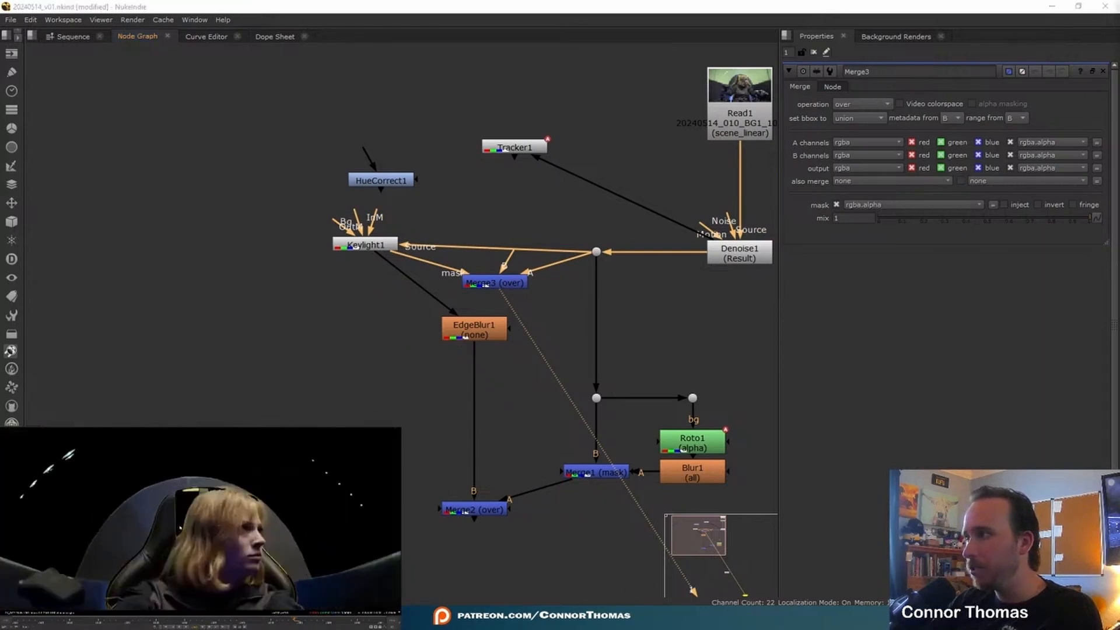
Route the denoised plate through HueCorrect1 into Merge3's A input and place Merge3 in line between Keylight1 and EdgeBlur1.
click(474, 282)
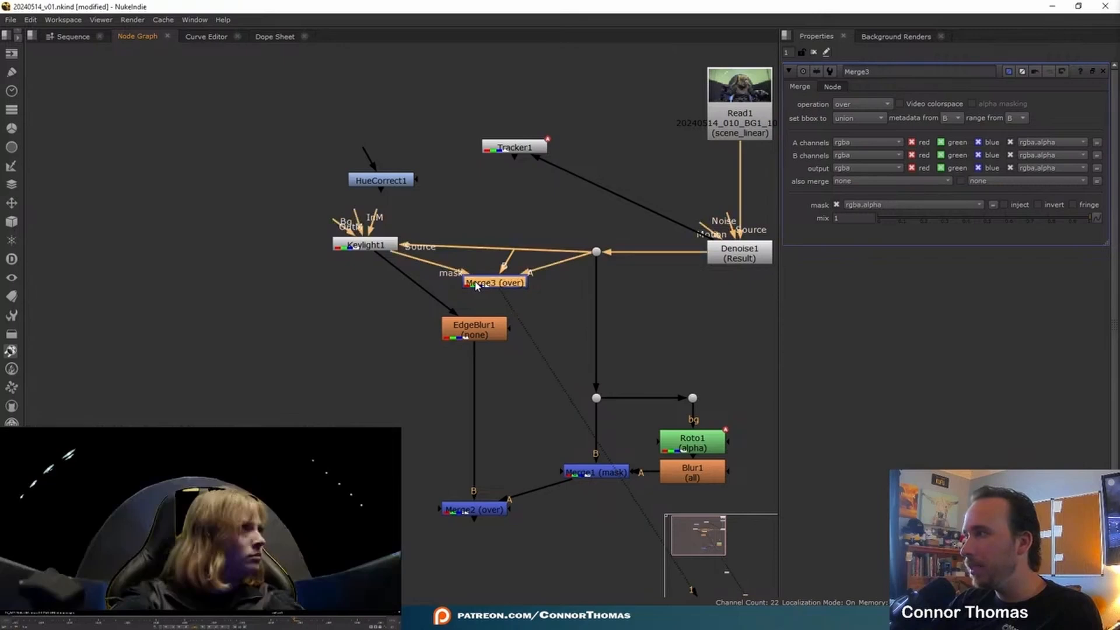
click(370, 247)
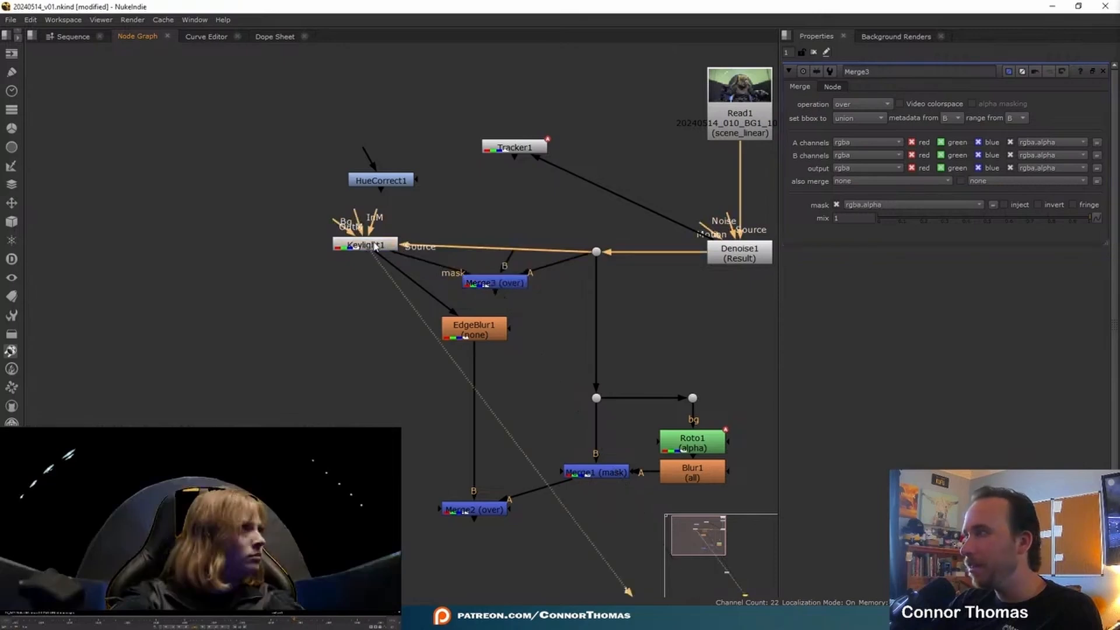
drag(494, 282, 472, 282)
drag(373, 182, 601, 294)
drag(584, 255, 596, 288)
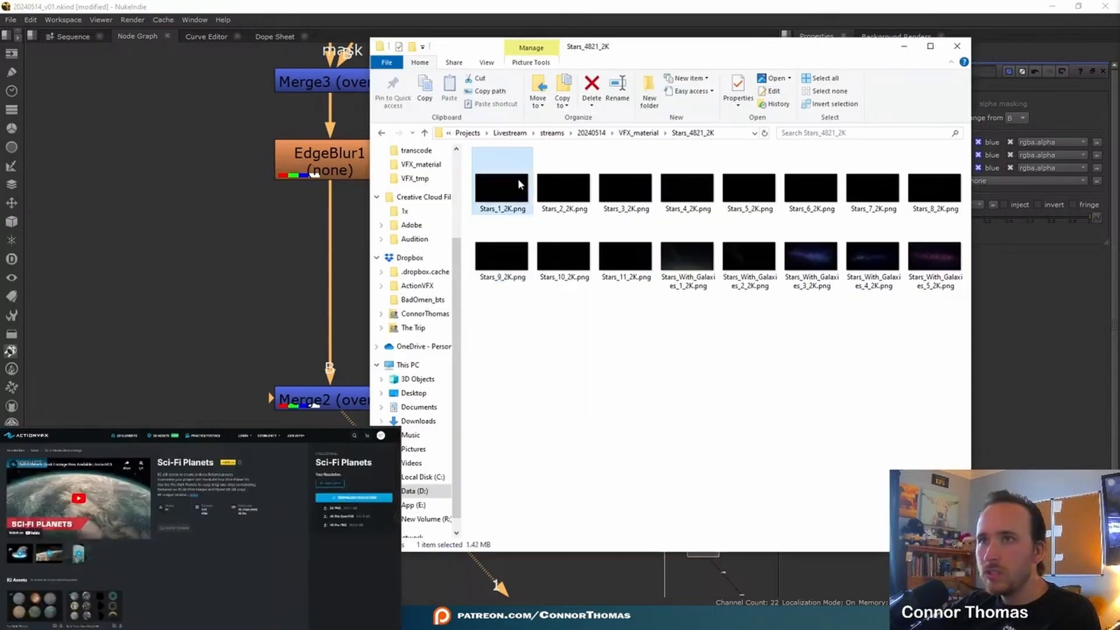
Import Stars_1_2K.png from the Stars_4821_2K folder into the node graph, positioned in open space beside the keying tree.
drag(502, 188, 56, 318)
middle_drag(98, 307, 309, 312)
drag(318, 339, 221, 265)
scroll(318, 263, down, 5)
Add a Scene [3D Classic] node below the stars image.
key(Tab)
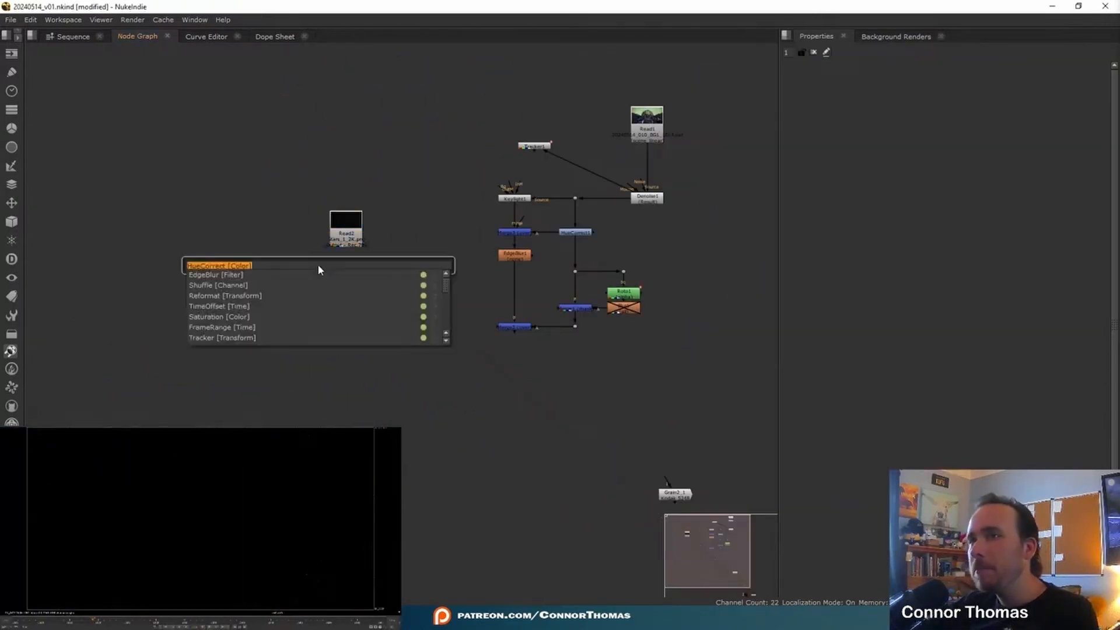
text(scene)
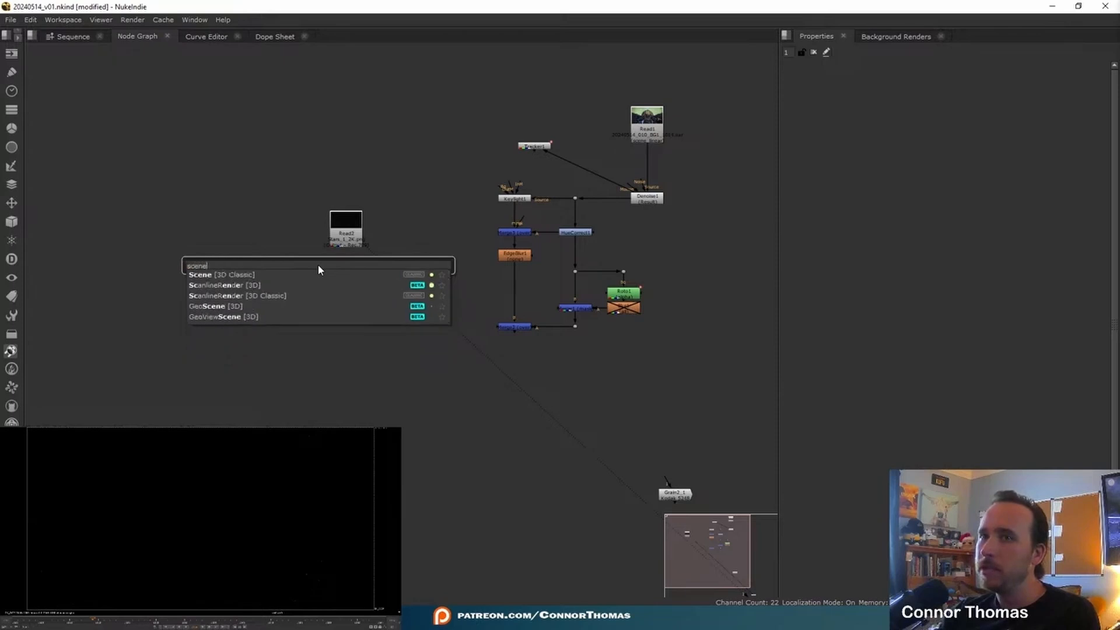
click(330, 274)
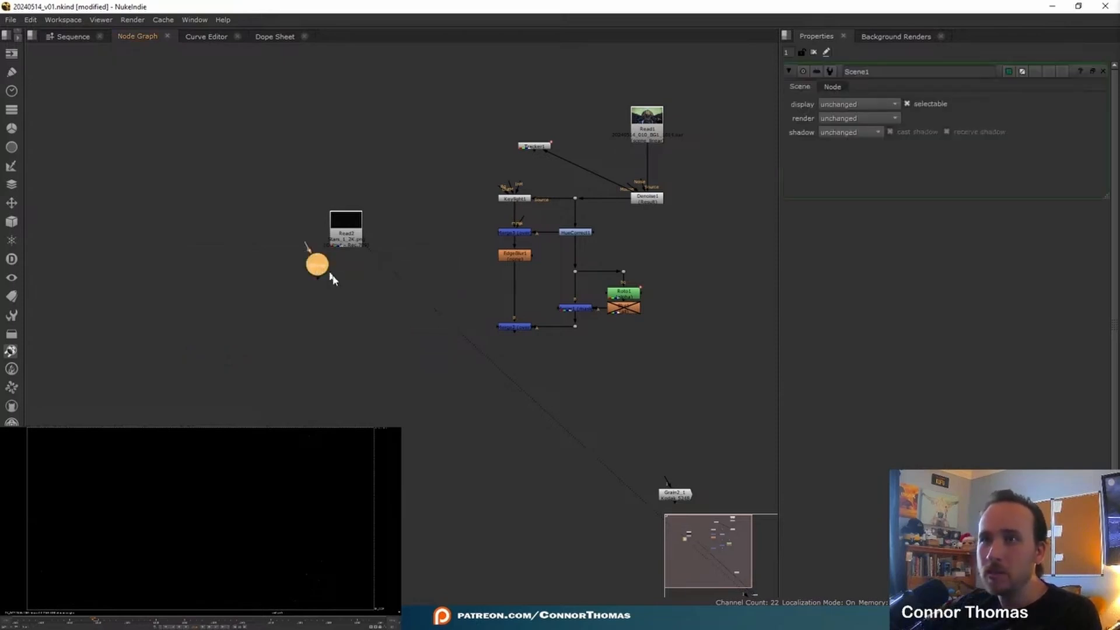
scroll(318, 274, up, 4)
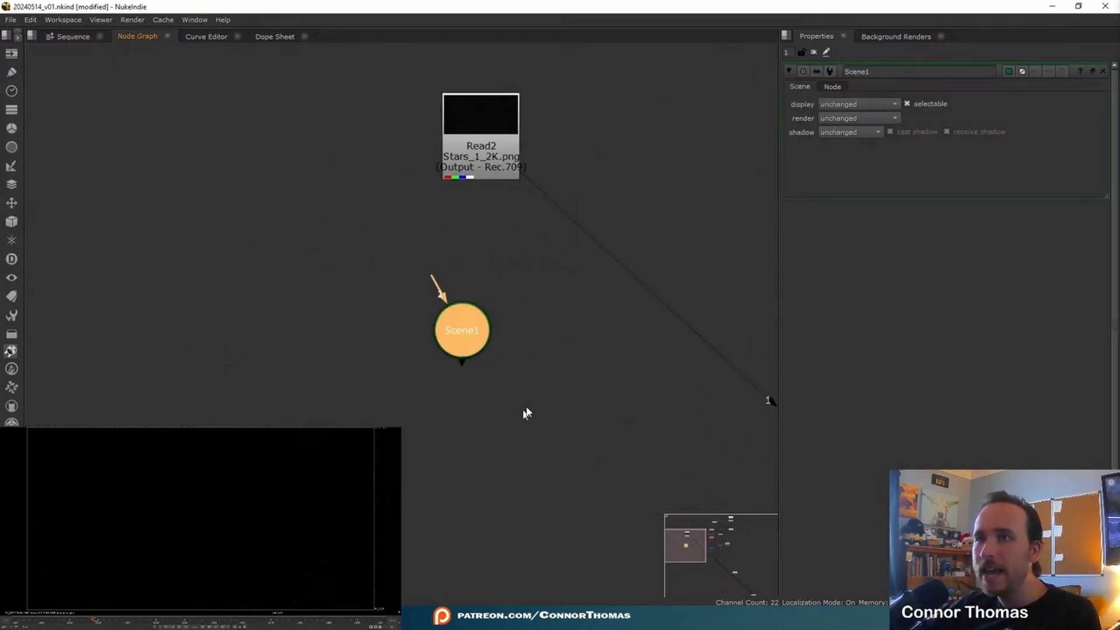
Add a Camera [3D Classic] node beside Scene1 and connect it to Scene1's input.
middle_drag(527, 340, 596, 342)
click(386, 313)
key(Tab)
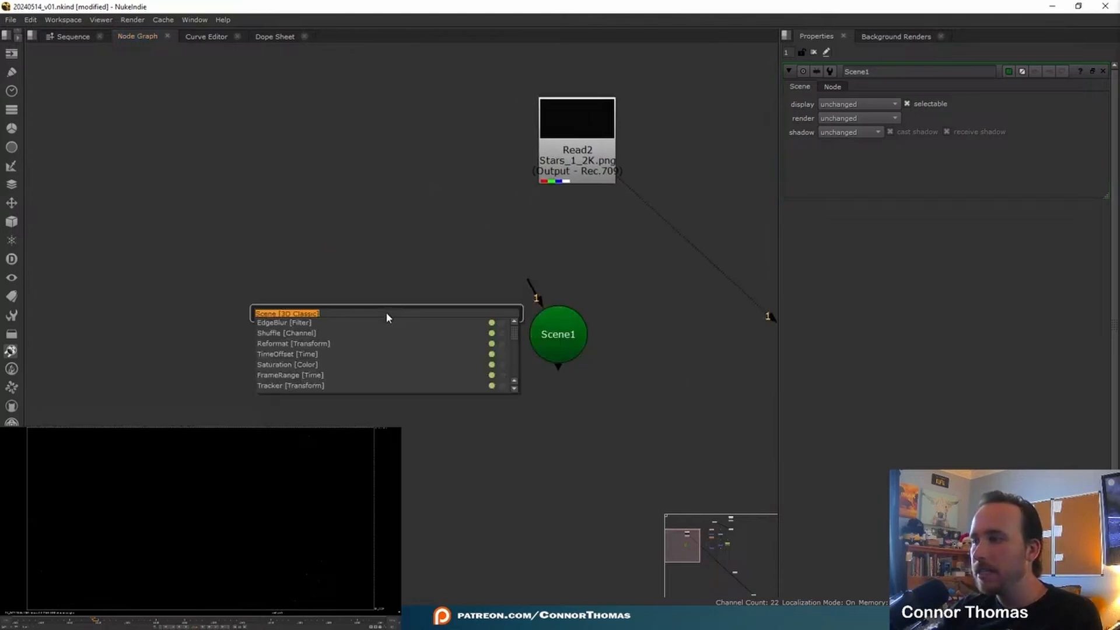
text(camera)
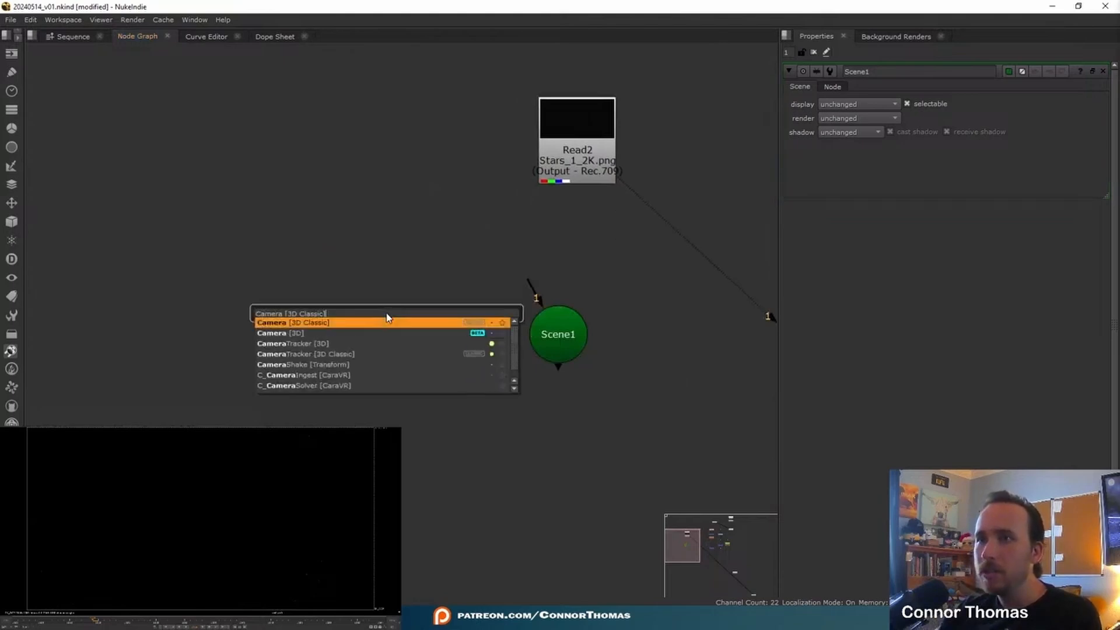
key(Return)
drag(535, 291, 362, 320)
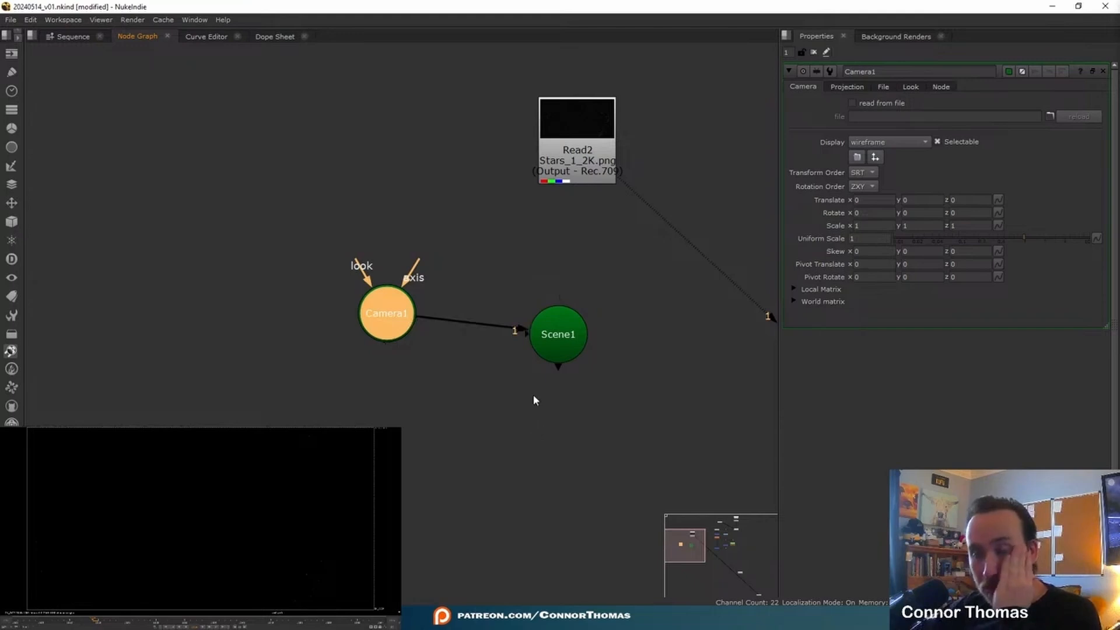
Add a ScanlineRender [3D Classic] node below Scene1.
middle_drag(527, 430, 480, 395)
click(488, 405)
key(Tab)
text(sc)
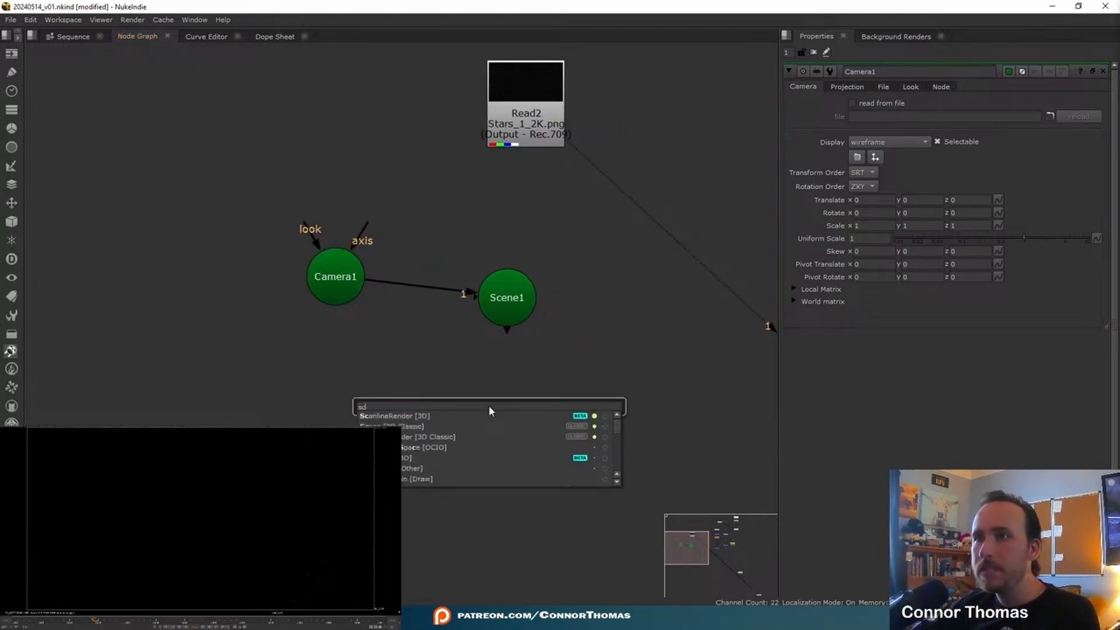
key(Down)
key(Down)
key(Return)
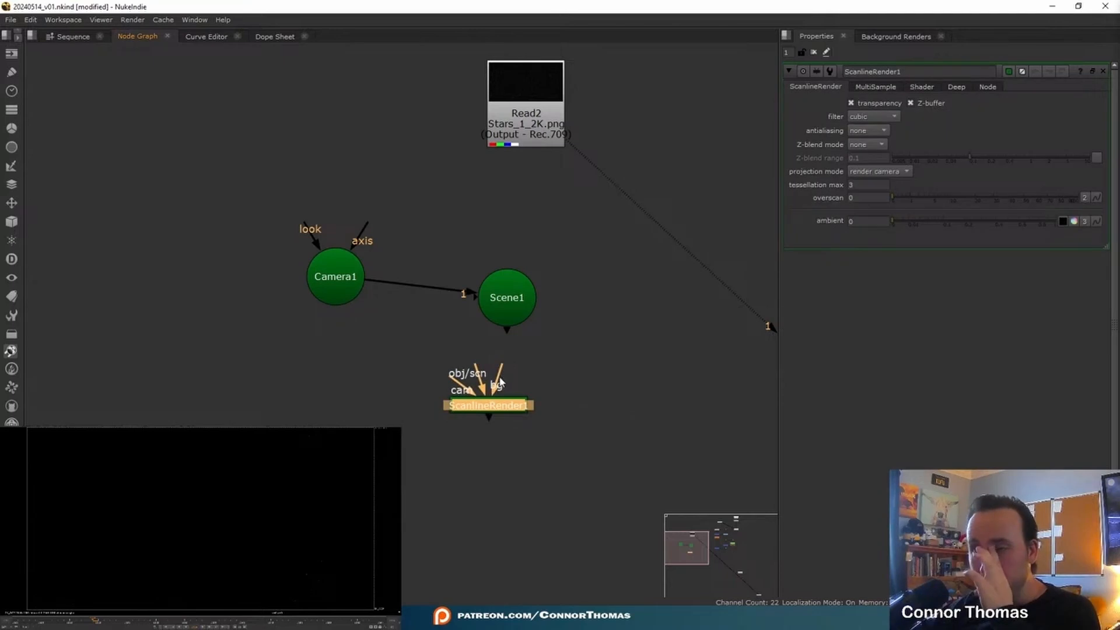
middle_drag(595, 391, 547, 388)
click(513, 341)
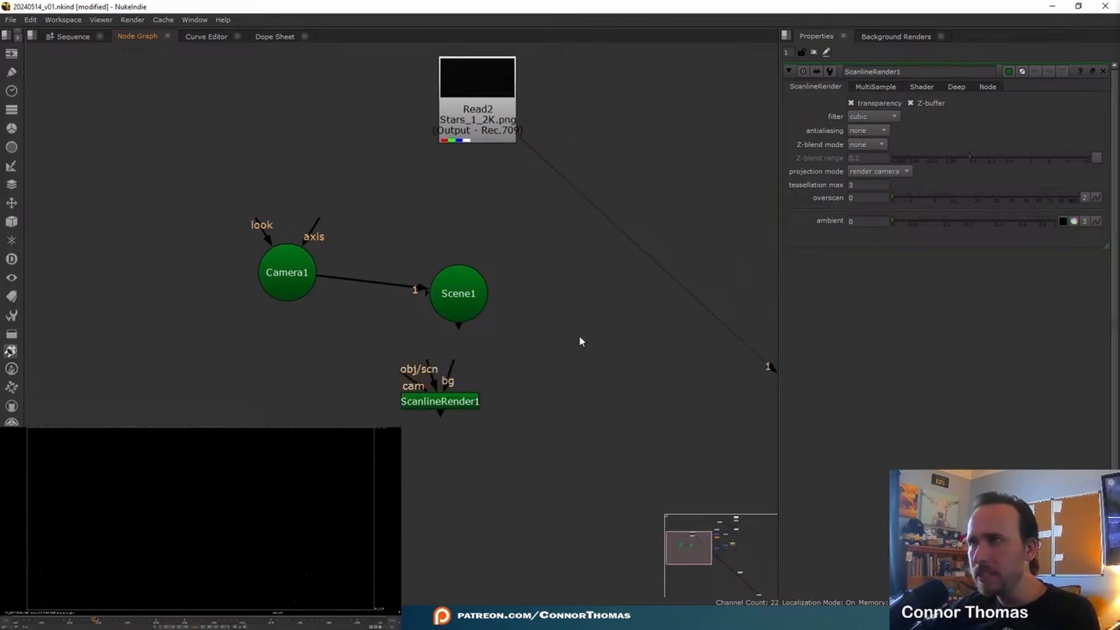
key(s)
key(f)
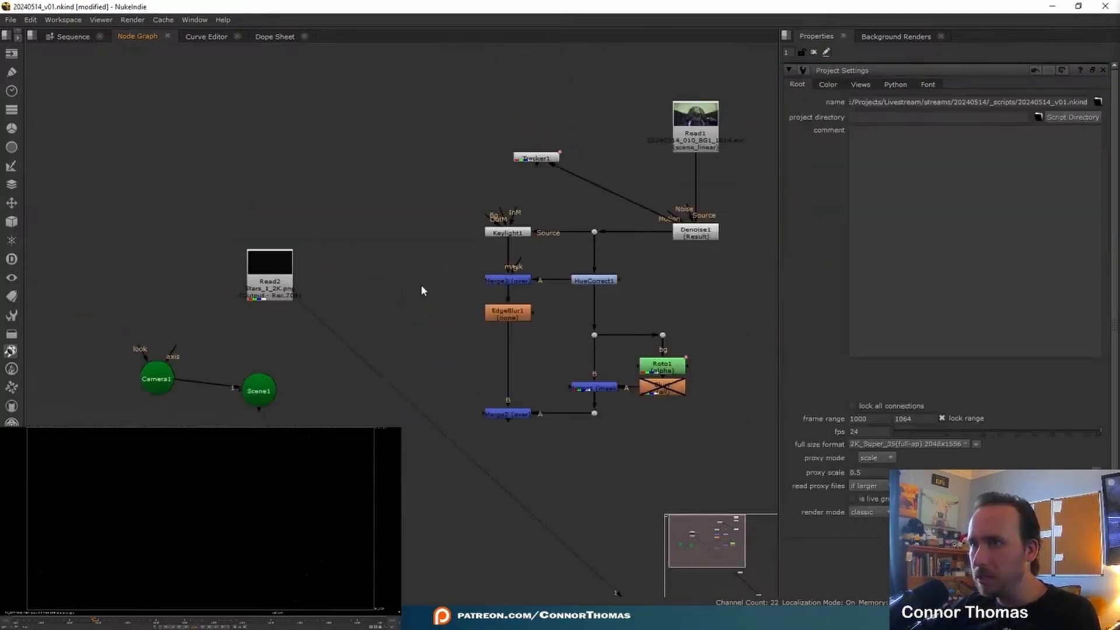
middle_drag(415, 286, 550, 228)
scroll(472, 311, up, 3)
middle_drag(425, 378, 489, 325)
key(Tab)
text(ref)
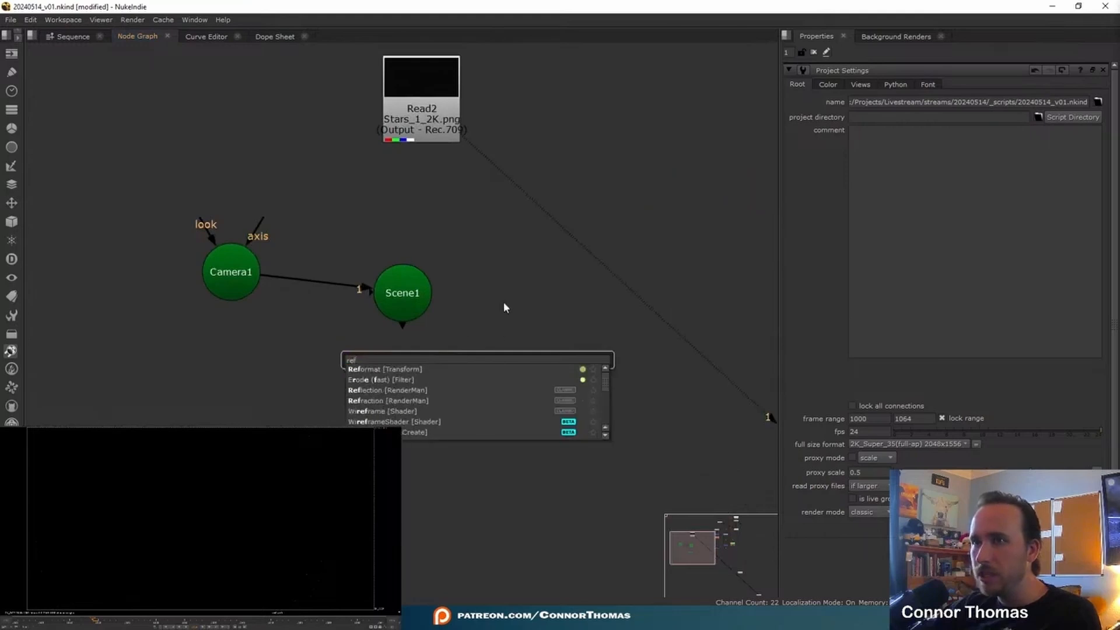
key(Escape)
View the Merge2 composite and open Roto1's properties to show the roto over it.
middle_drag(583, 284, 237, 266)
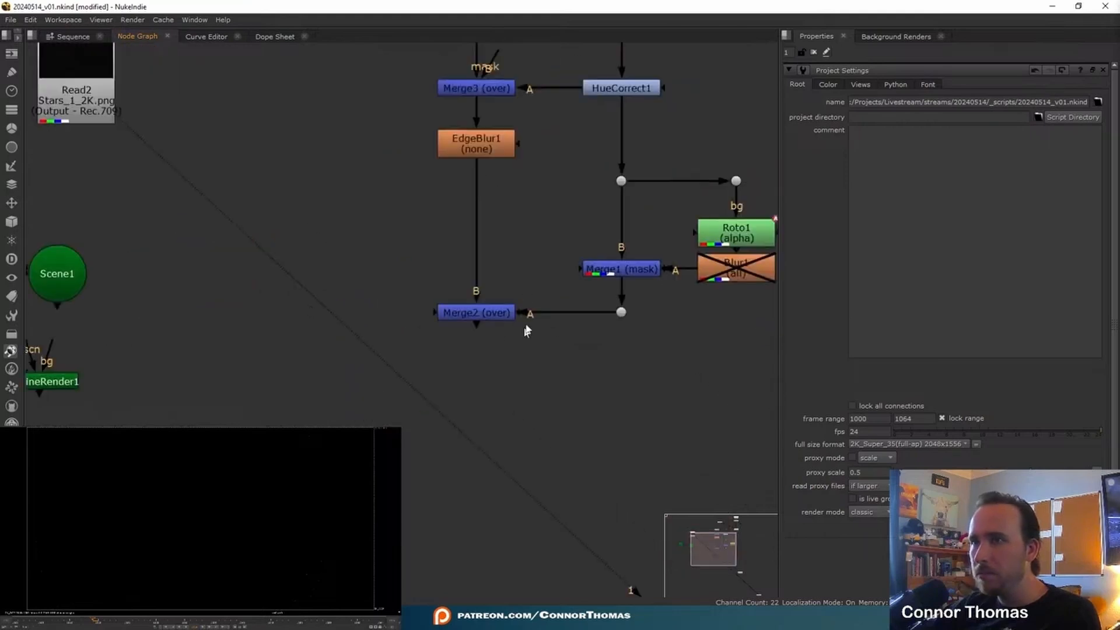
click(496, 311)
key(1)
middle_drag(556, 230, 470, 310)
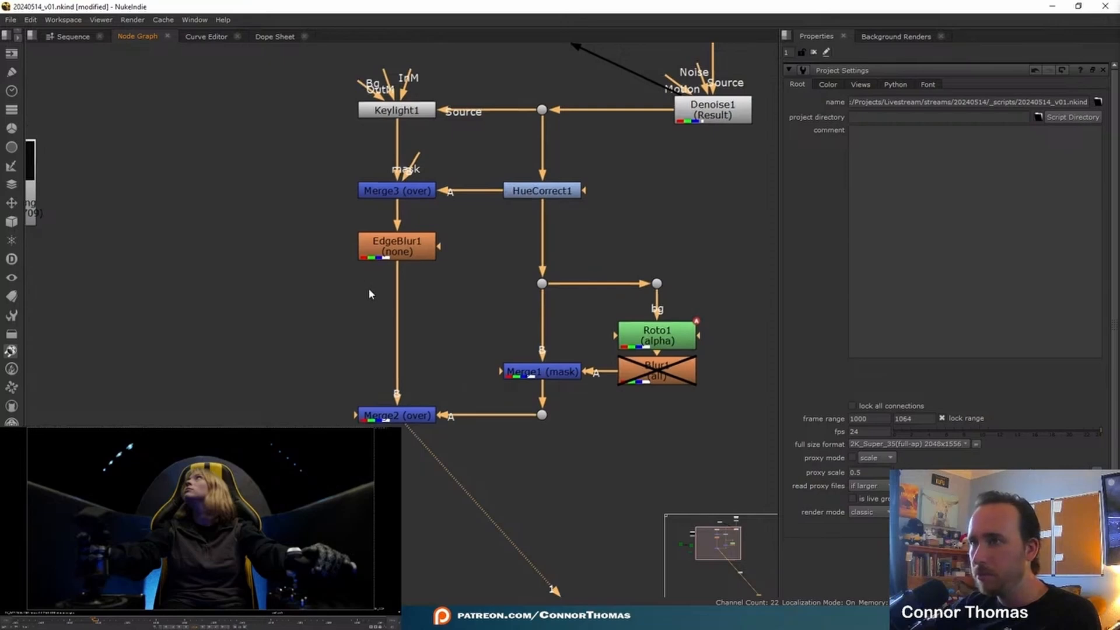
double_click(650, 337)
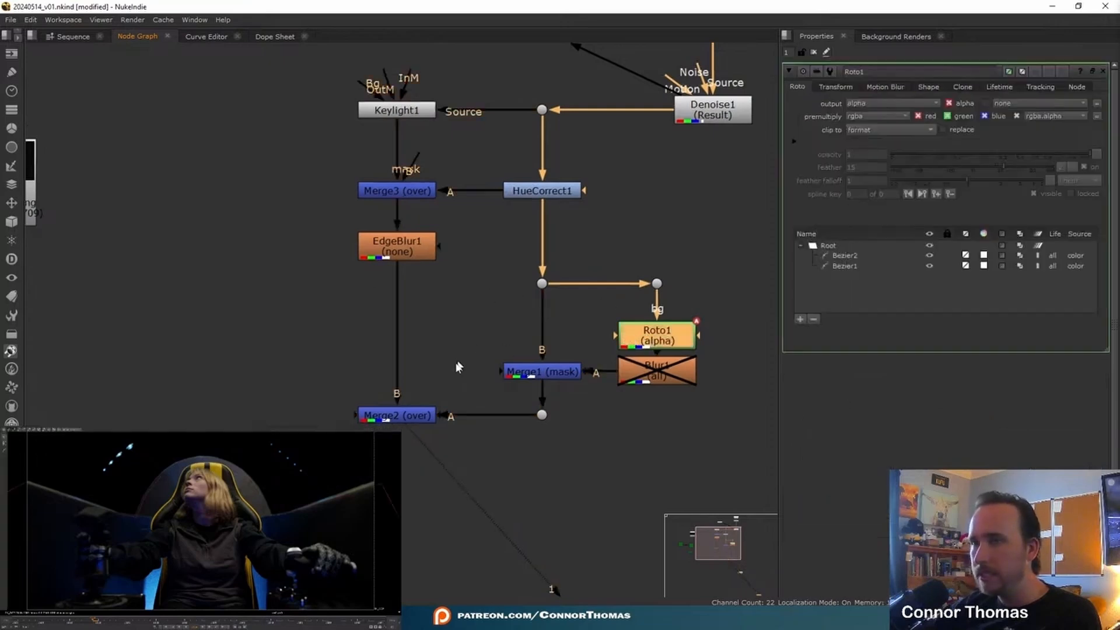
Set the project's full size format to 2K_DCP 2048x1080, recheck Roto1, and close all open properties.
click(467, 328)
key(s)
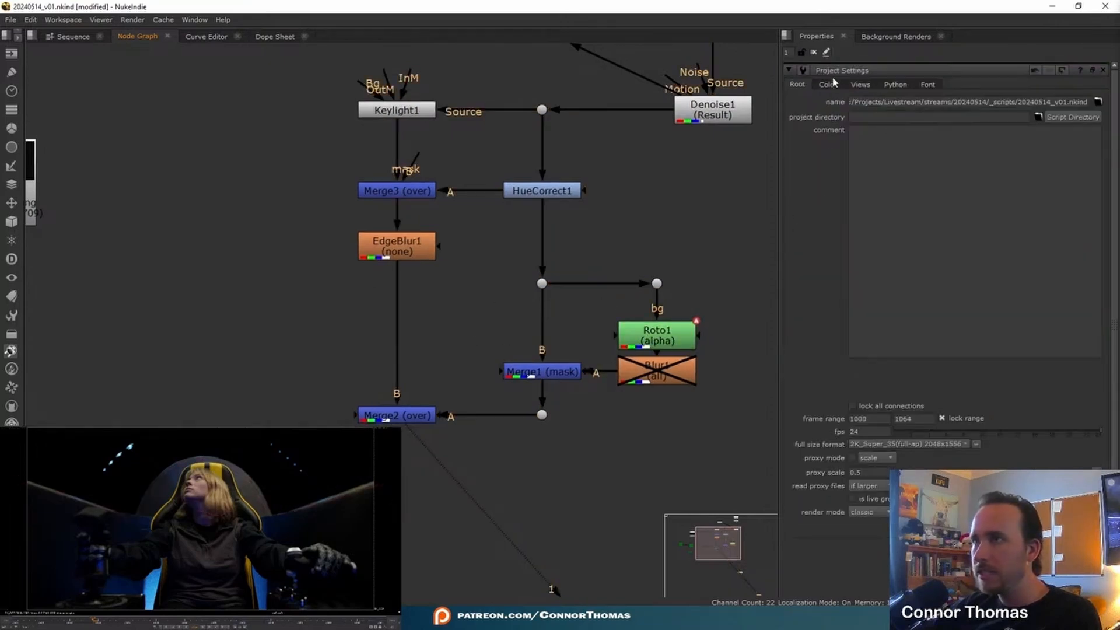
click(888, 445)
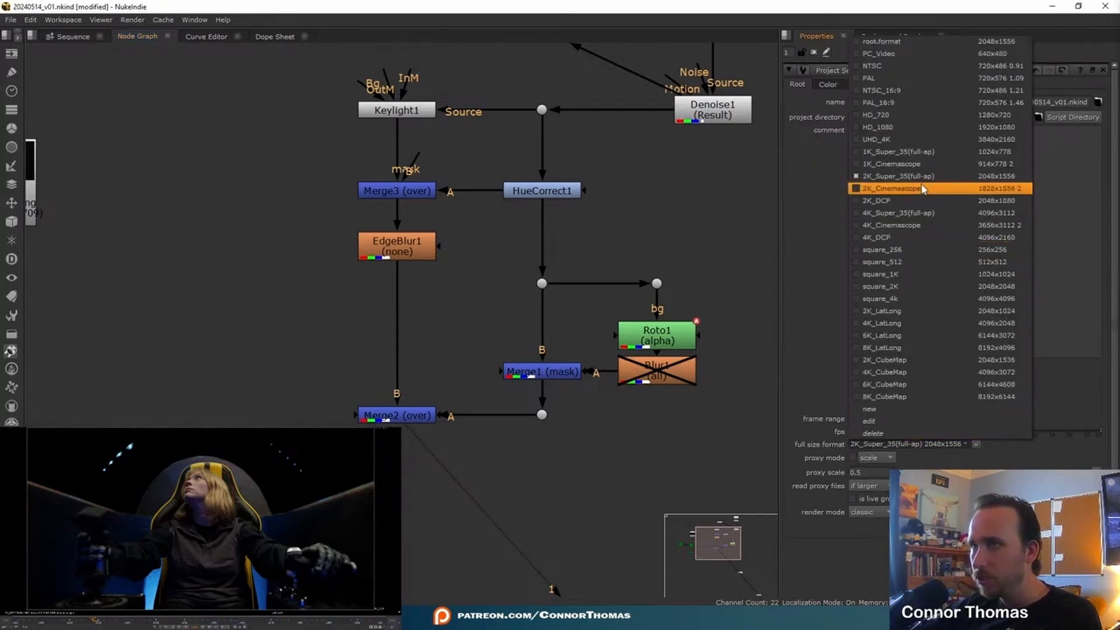
click(926, 201)
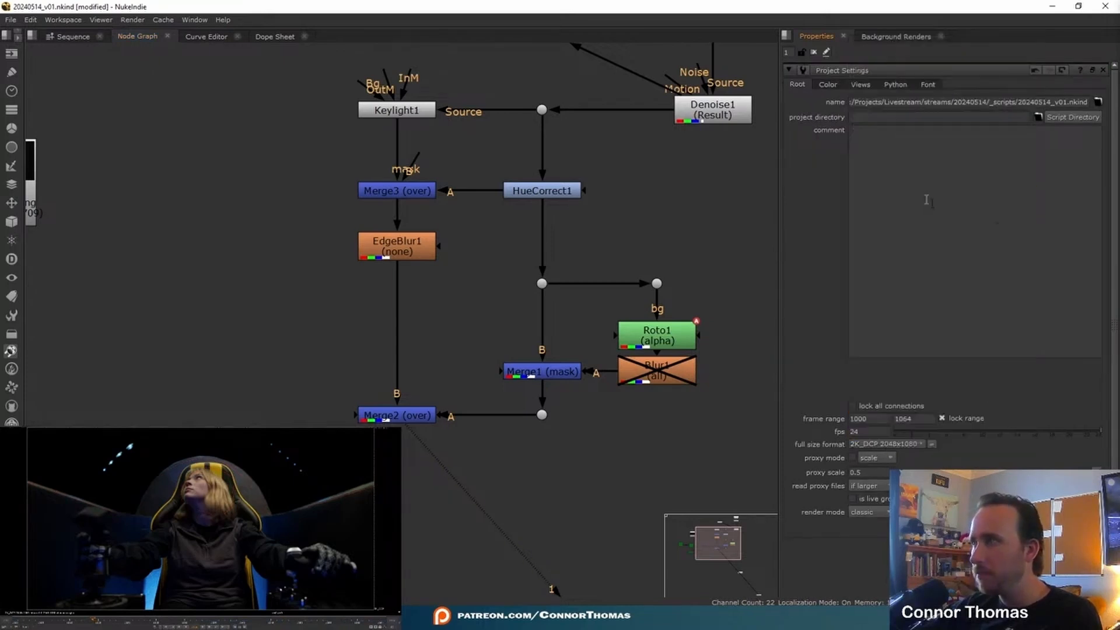
double_click(656, 335)
middle_drag(665, 332, 748, 305)
click(812, 52)
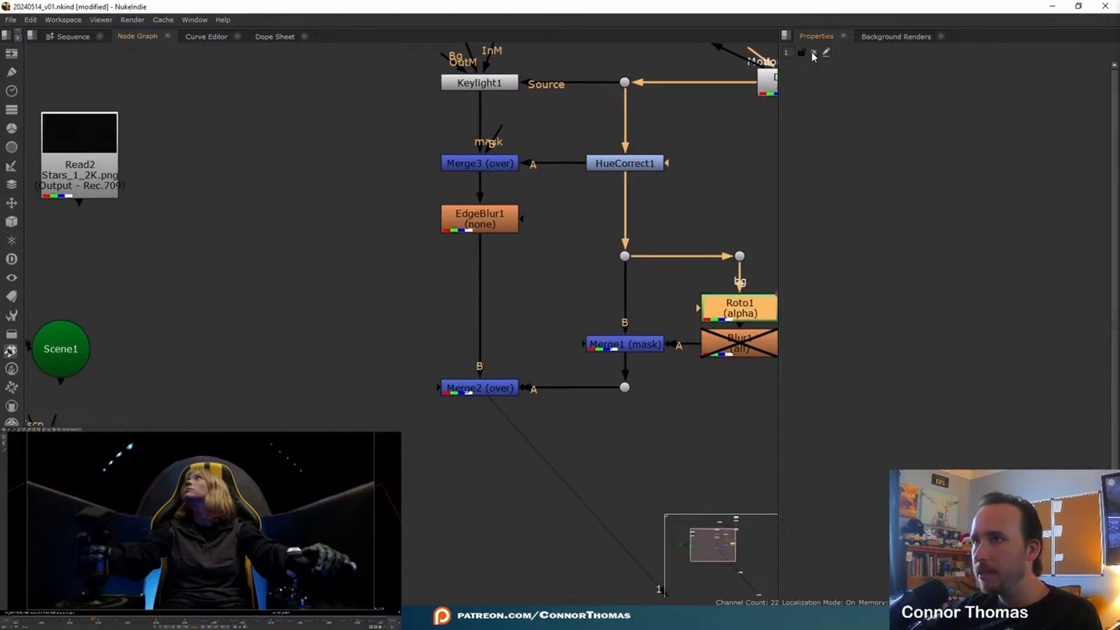
View ScanlineRender1 and connect Camera1 to its cam input and Scene1 to its obj/scn input, aligning it under Scene1.
middle_drag(378, 248, 849, 186)
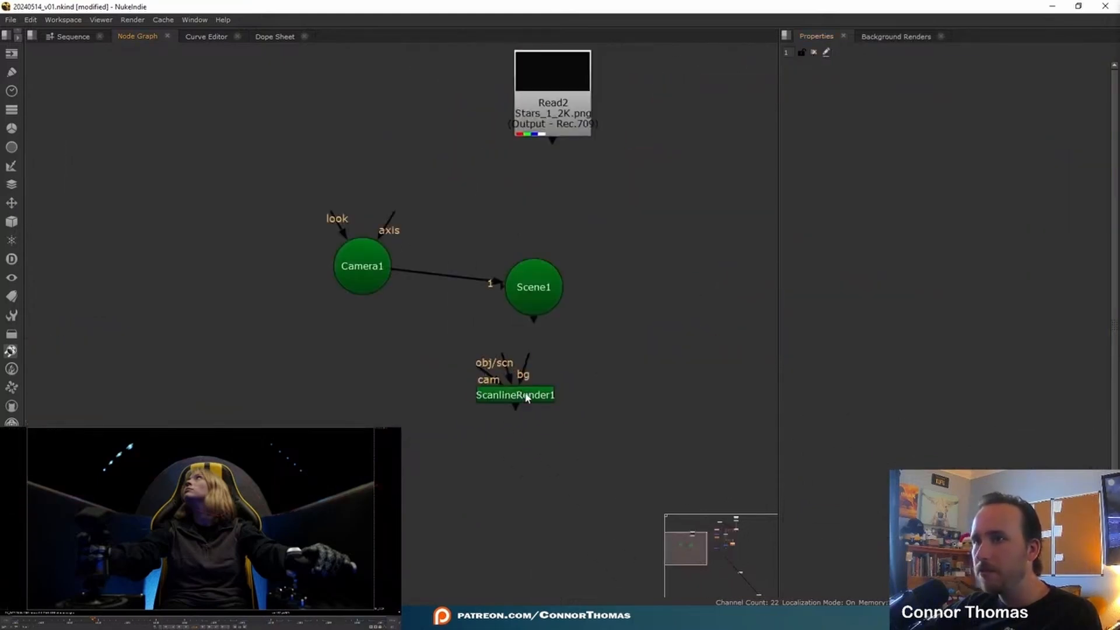
click(527, 398)
key(1)
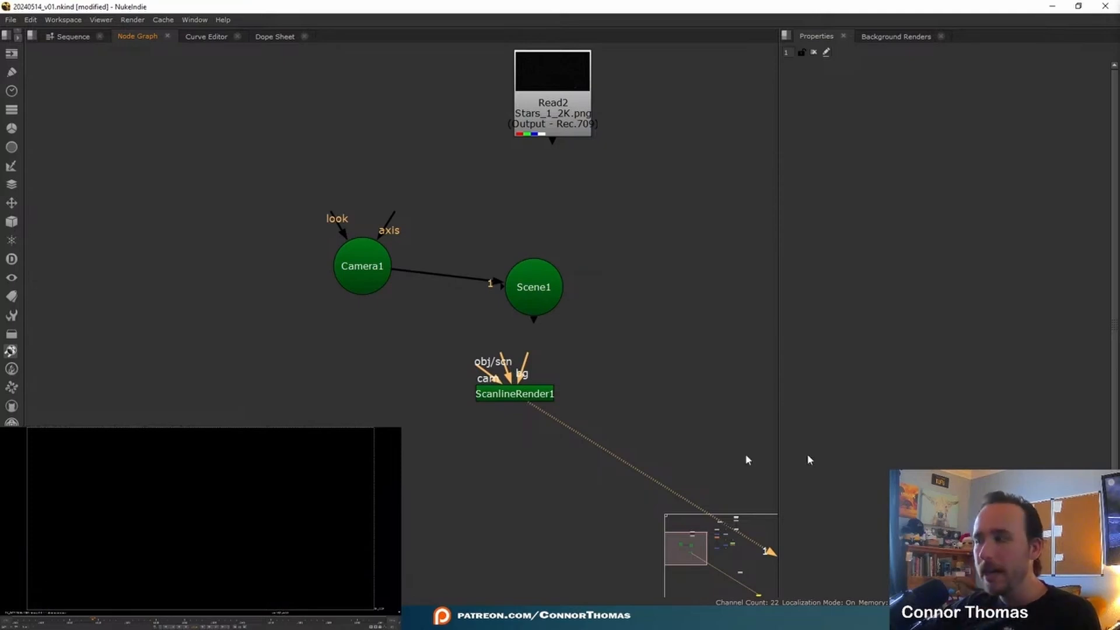
middle_drag(589, 420, 555, 432)
drag(444, 378, 314, 297)
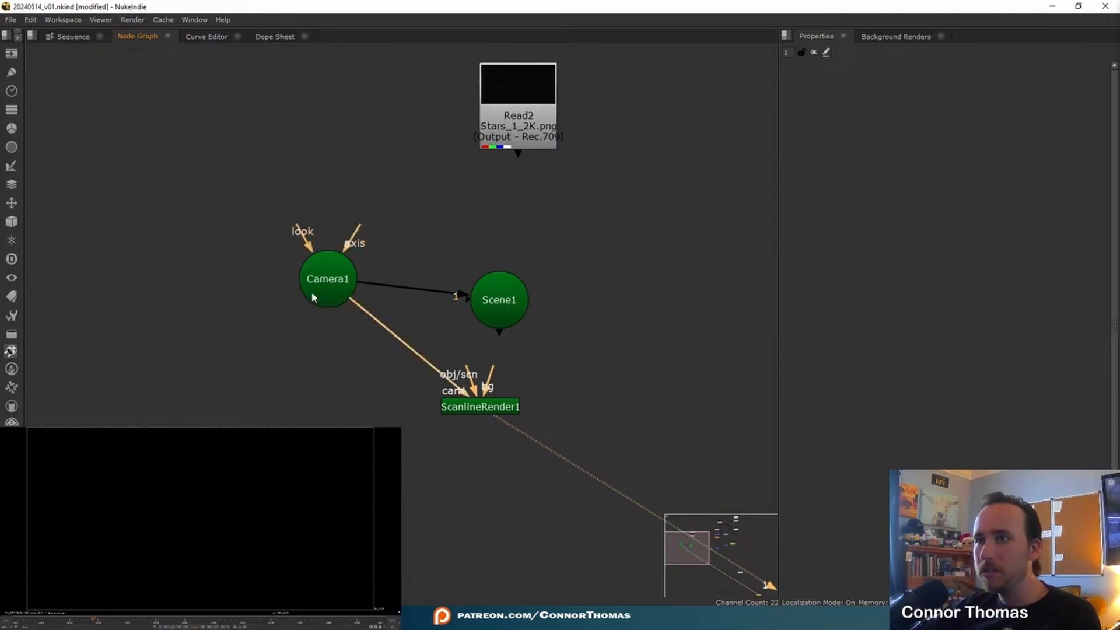
drag(468, 366, 493, 310)
drag(478, 412, 499, 412)
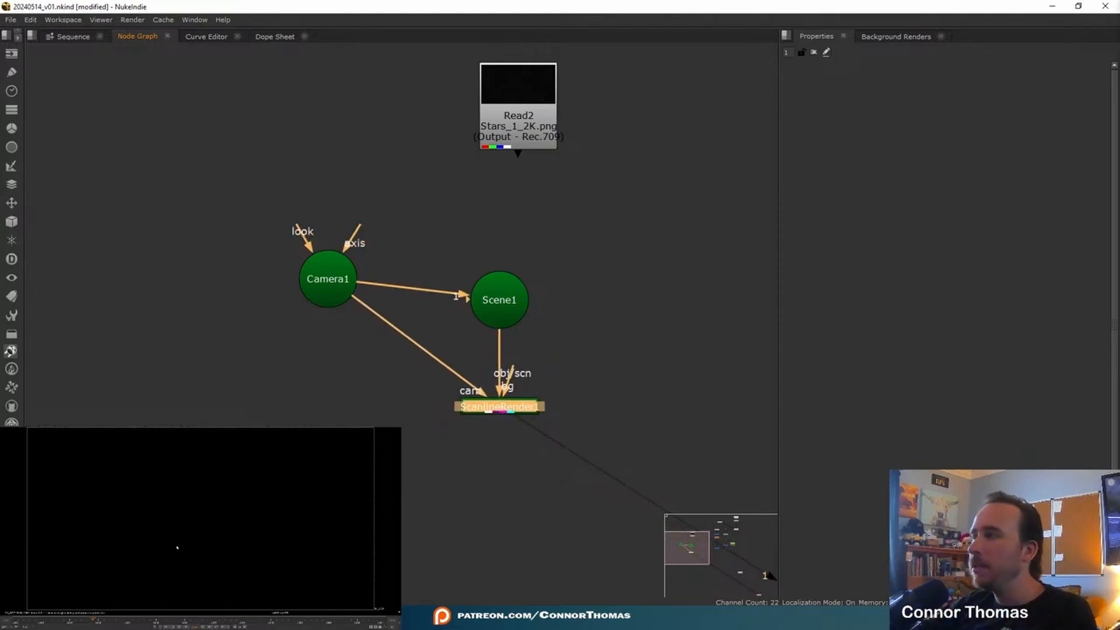
Switch to the 3D view, open Camera1's properties and move the camera to about 0.616 in Z.
key(Tab)
ctrl+drag(185, 534, 197, 504)
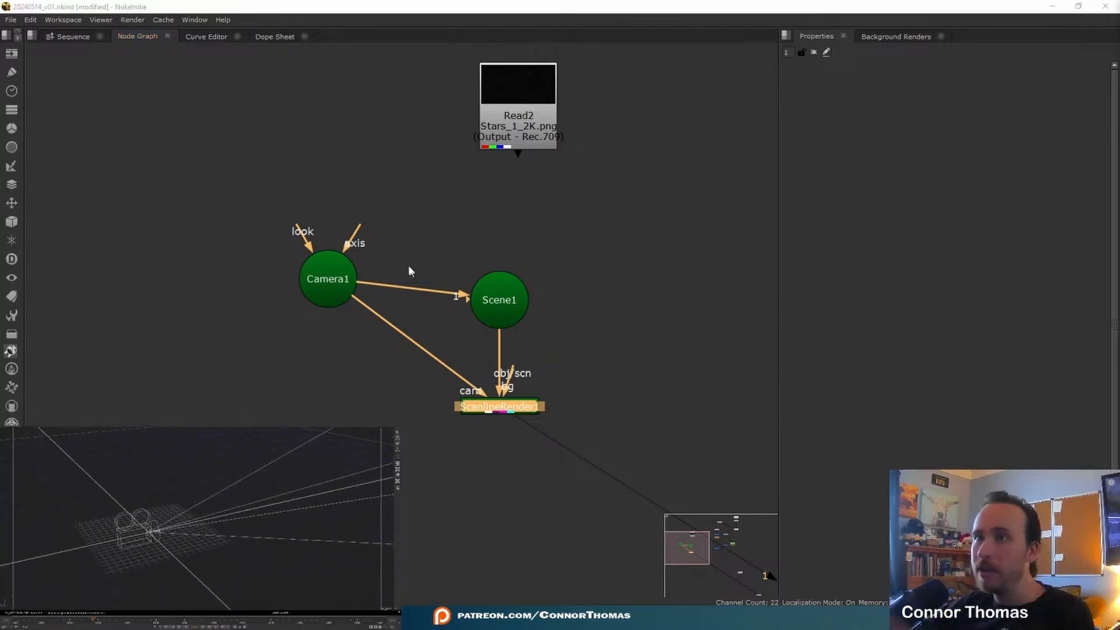
double_click(343, 280)
drag(132, 536, 81, 510)
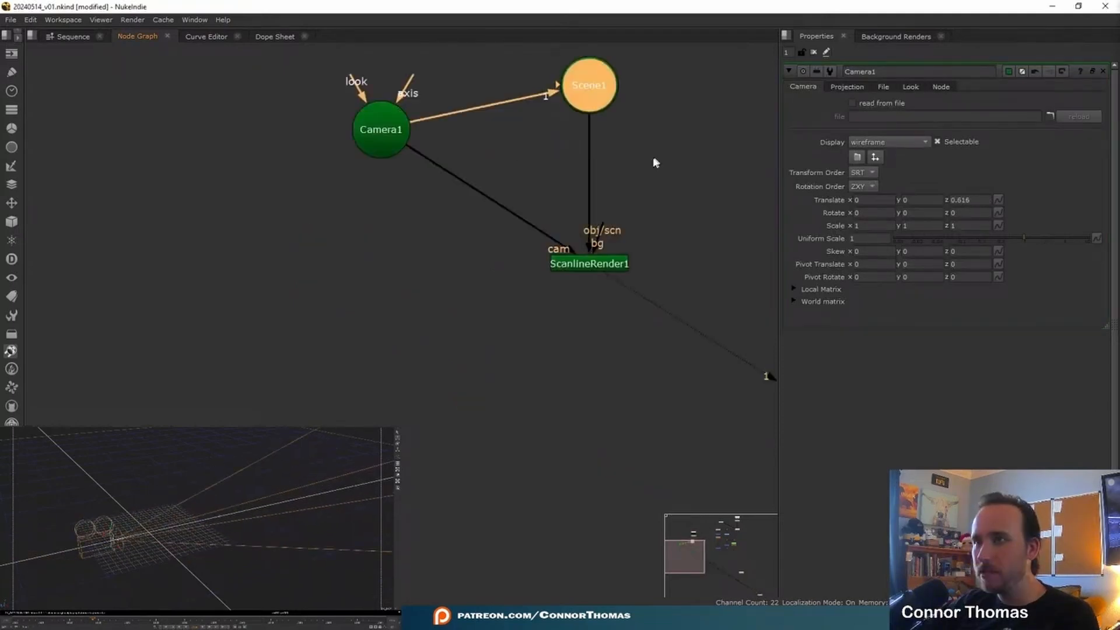
middle_drag(652, 159, 633, 242)
click(367, 204)
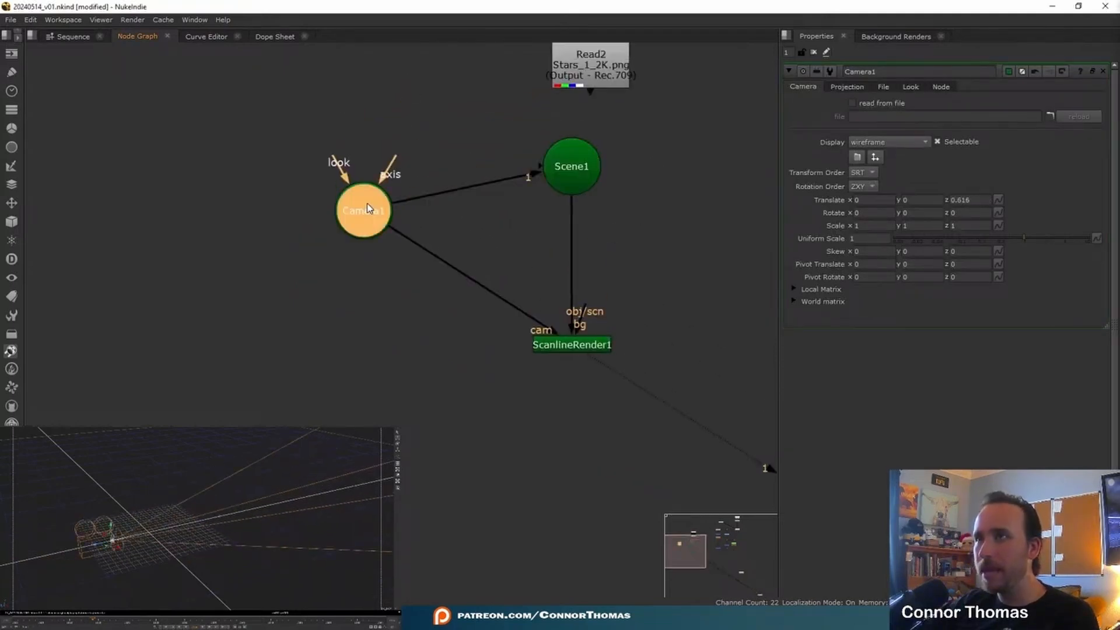
Set keyframes on Camera1's Translate and Rotate values at the starting frame.
right_click(870, 201)
click(903, 209)
right_click(926, 203)
click(956, 209)
click(971, 200)
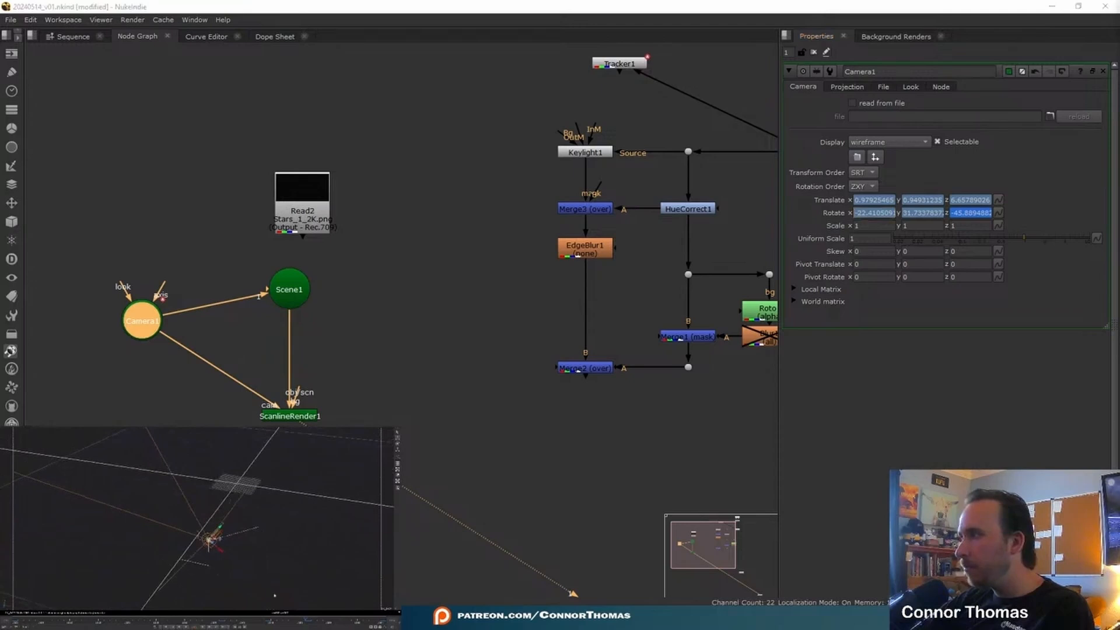
Animate Camera1 to about 2.77, 2.68, 8.35 with rotation about -33.3, 45.9, -52.5, and scrub the timeline to check the motion.
drag(212, 540, 272, 580)
ctrl+drag(266, 526, 261, 524)
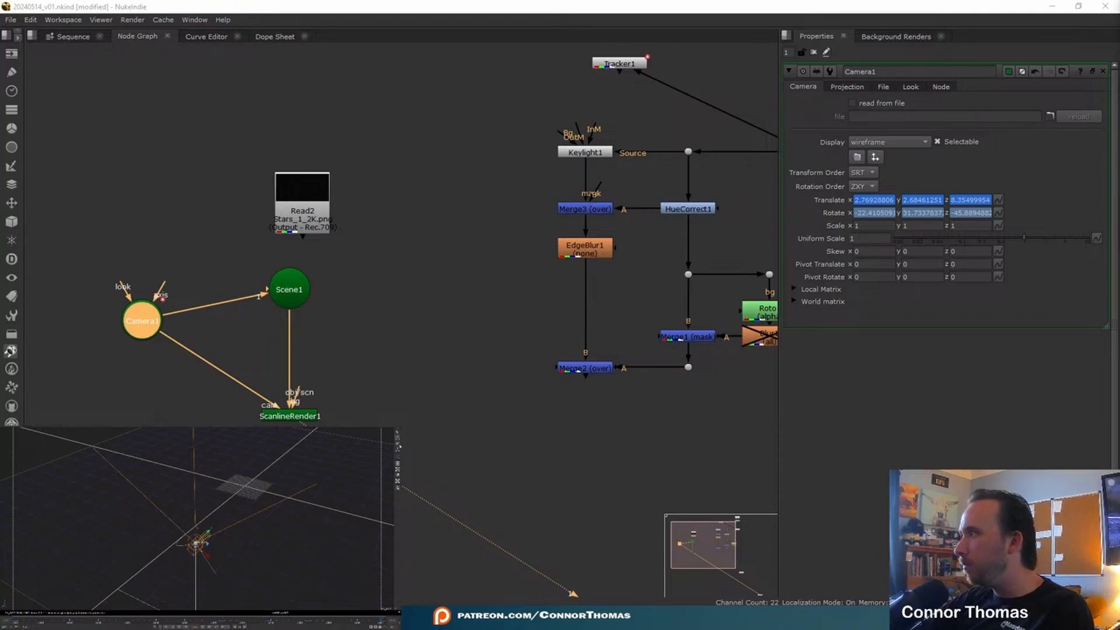
ctrl+drag(202, 535, 194, 540)
ctrl+drag(222, 545, 176, 538)
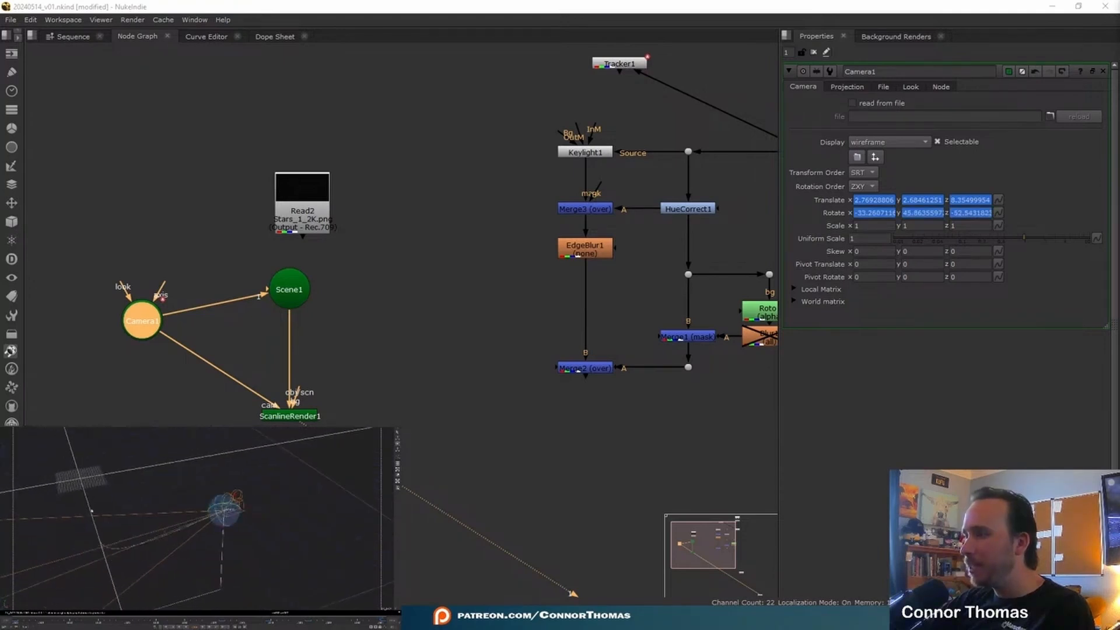
drag(372, 617, 242, 613)
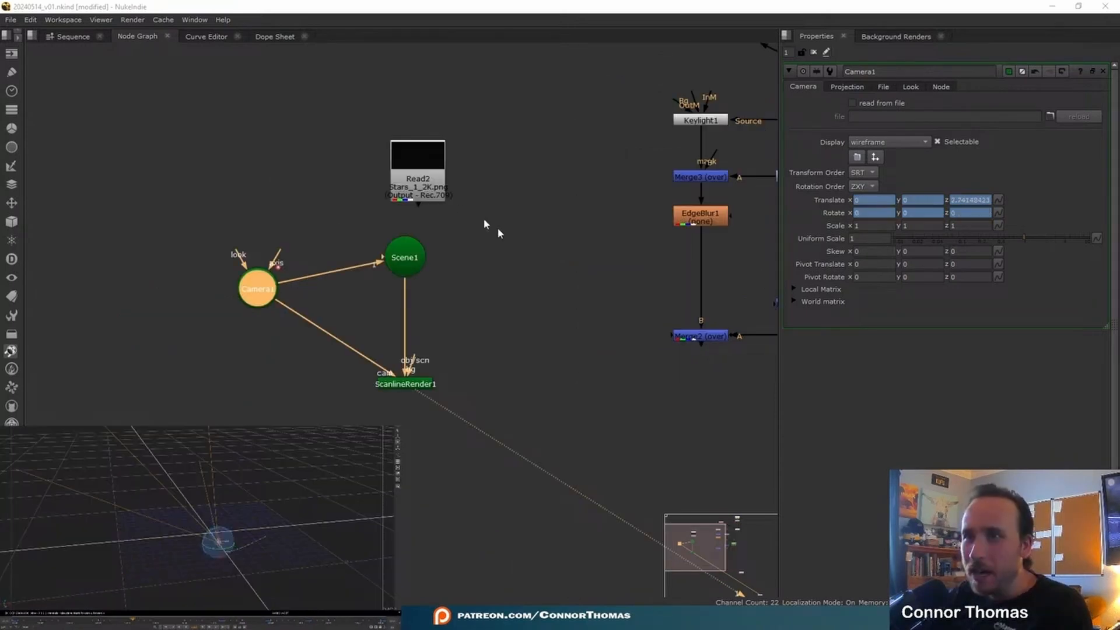
Move Read2 aside, add a Card node, and connect its img input to Read2 and its output to Scene1.
drag(431, 193, 532, 217)
middle_drag(565, 306, 520, 246)
click(520, 271)
key(Tab)
text(cvard)
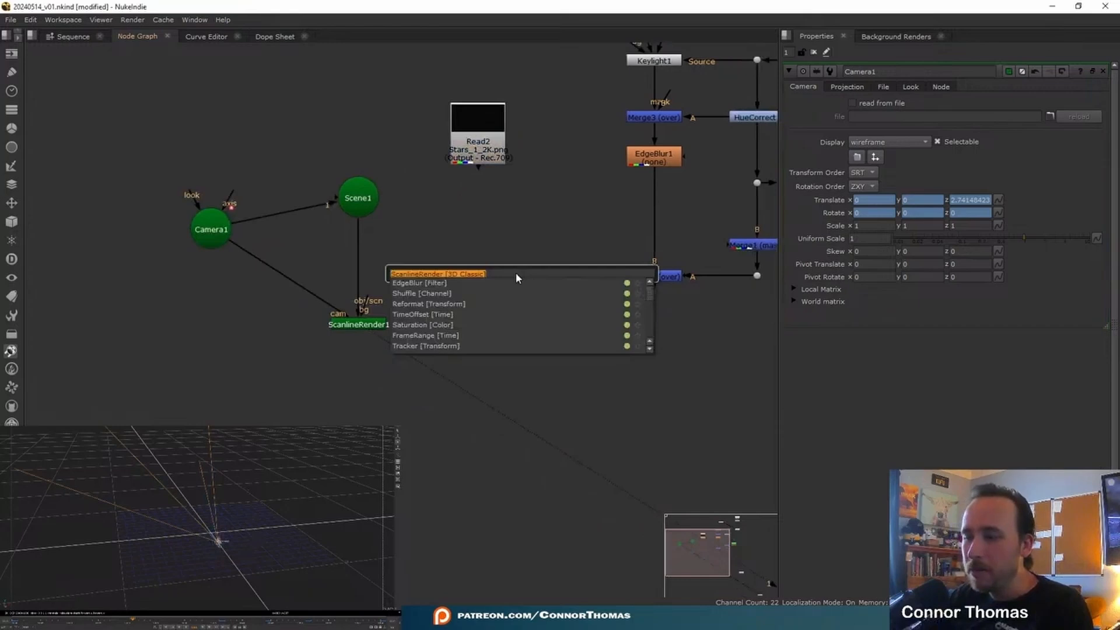
key(BackSpace)
key(BackSpace)
key(BackSpace)
key(BackSpace)
text(ard)
key(Return)
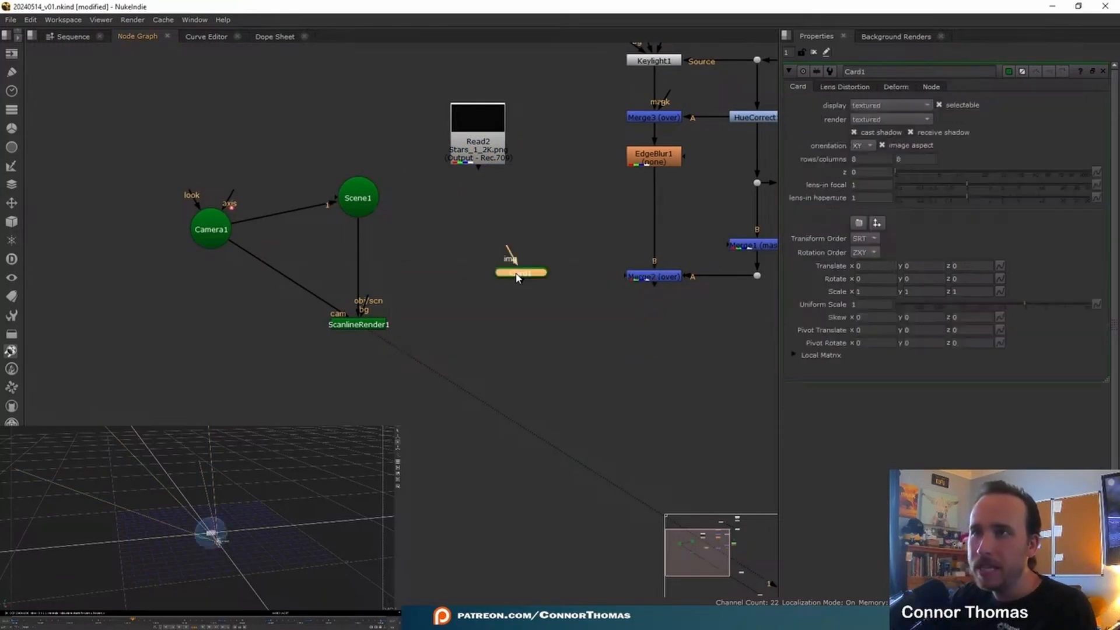
drag(508, 251, 487, 158)
drag(515, 264, 359, 197)
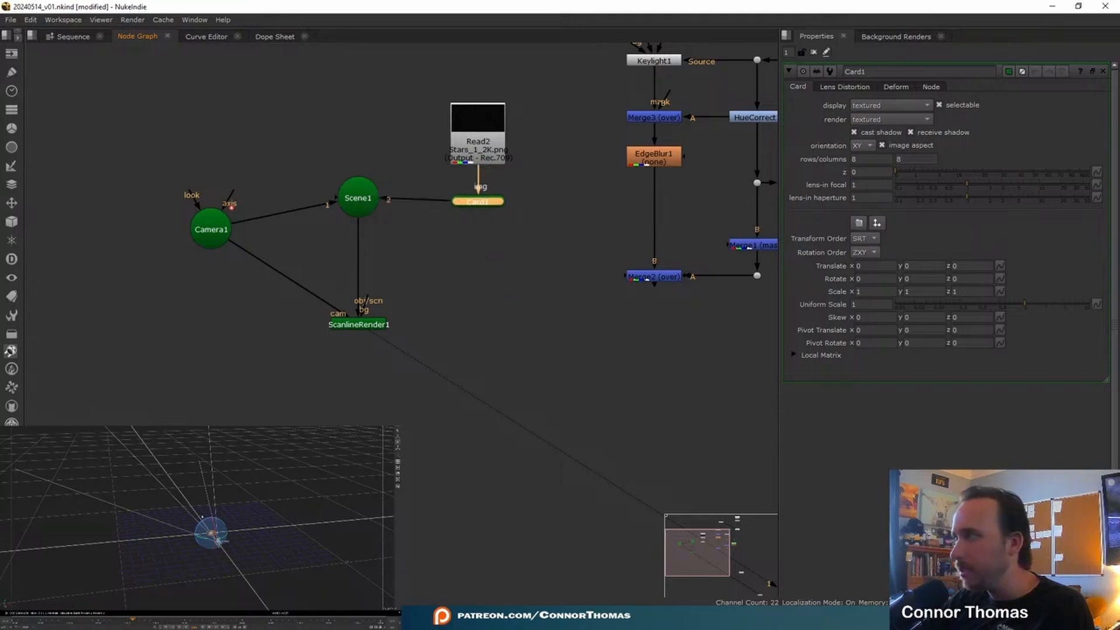
Enlarge Card1, first to a uniform scale of 10, and push it back to about -19.22 in Z behind the camera's origin.
drag(1041, 303, 1118, 304)
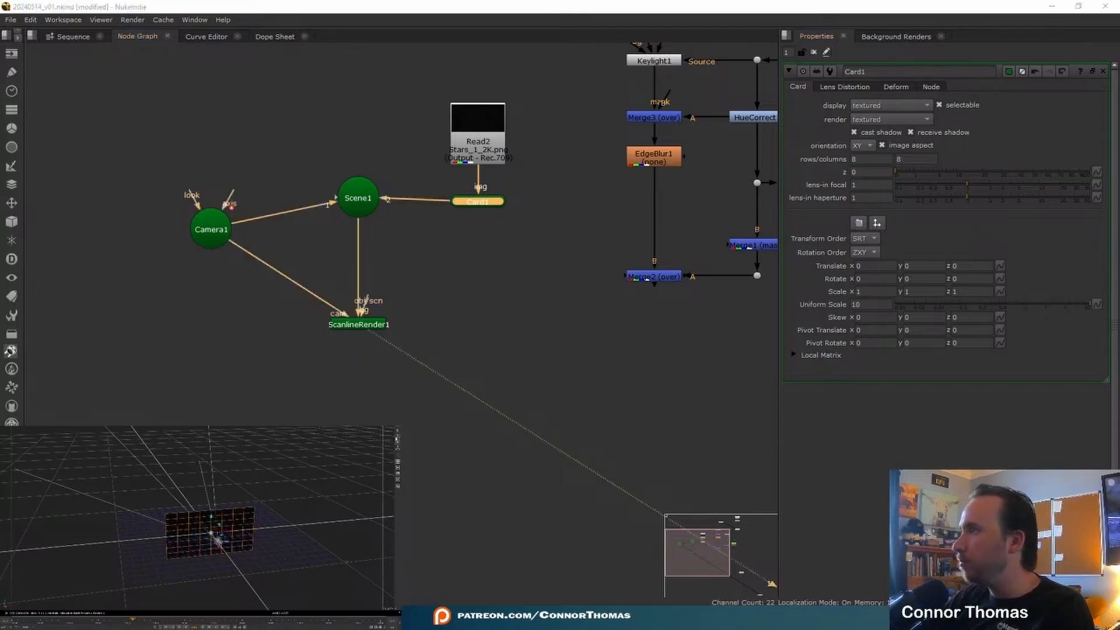
ctrl+drag(251, 519, 341, 531)
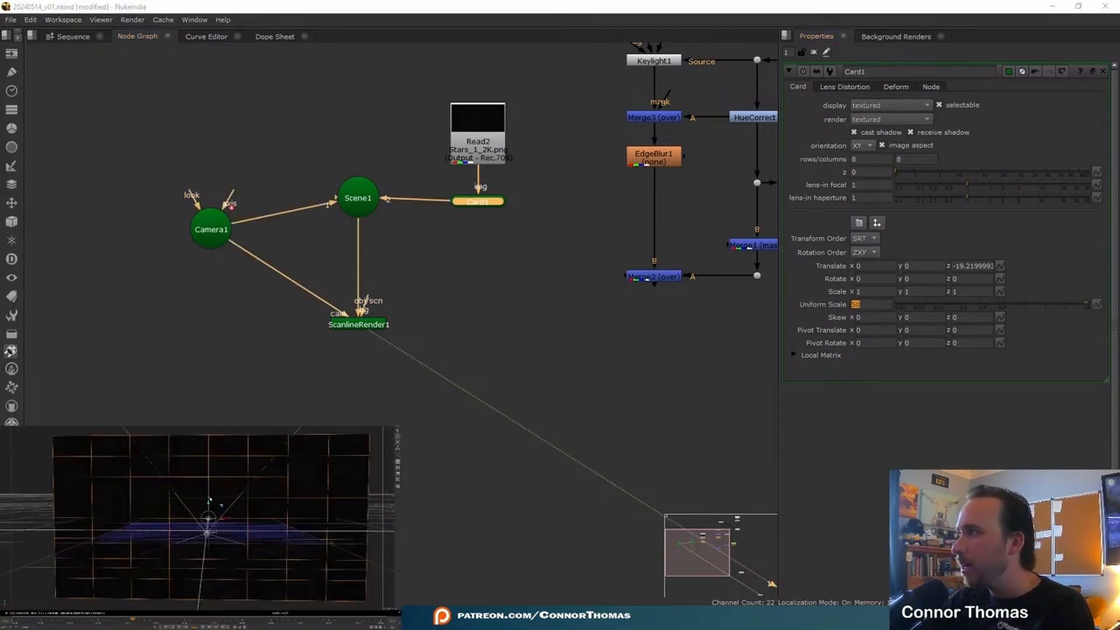
ctrl+drag(184, 516, 137, 545)
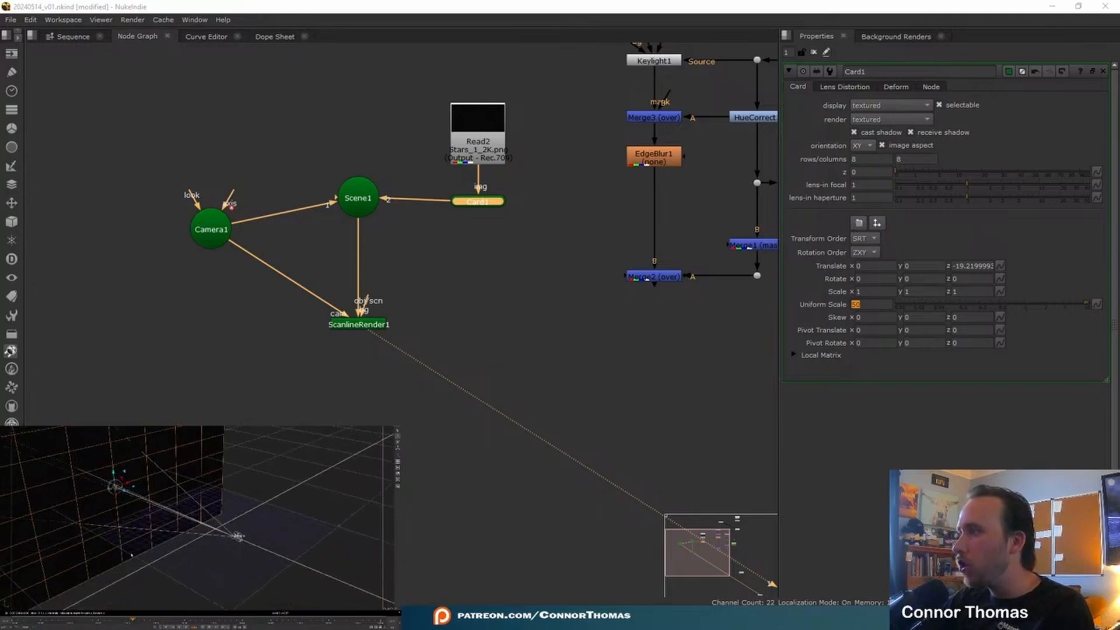
key(Right)
key(Right)
key(Right)
key(Right)
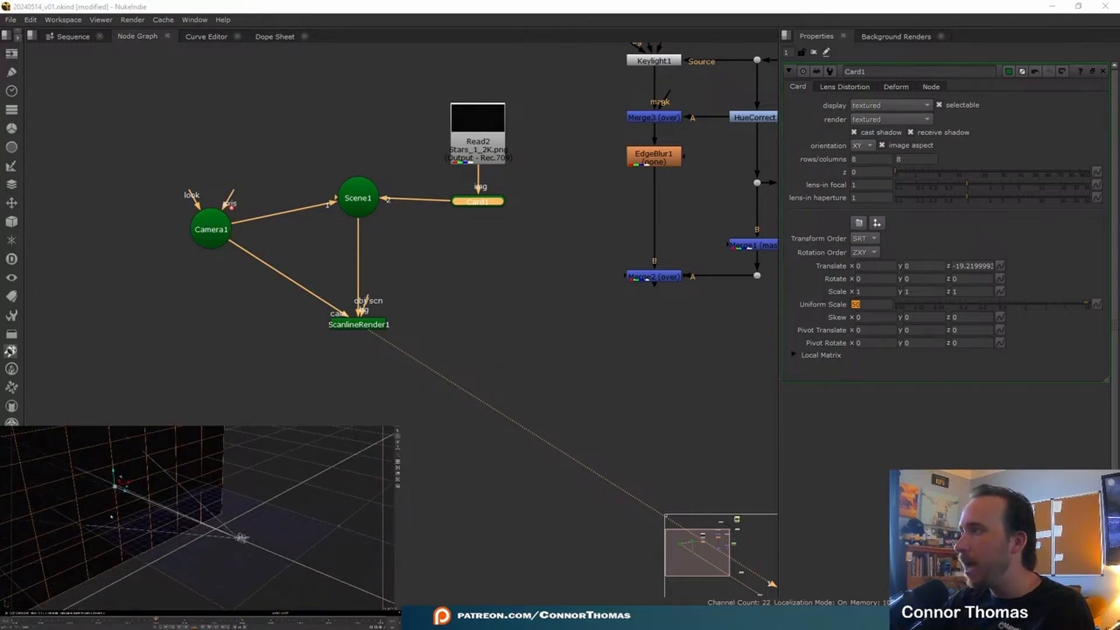
Check Card1 in the rendered view, set its uniform scale to 25, and return to the 3D view.
key(Tab)
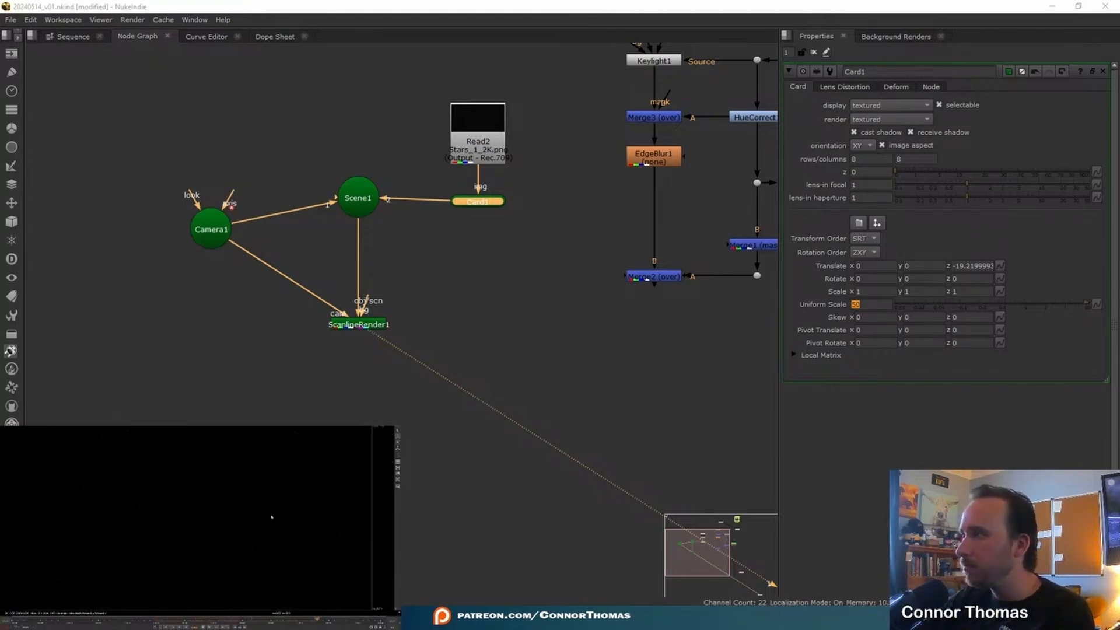
key(Tab)
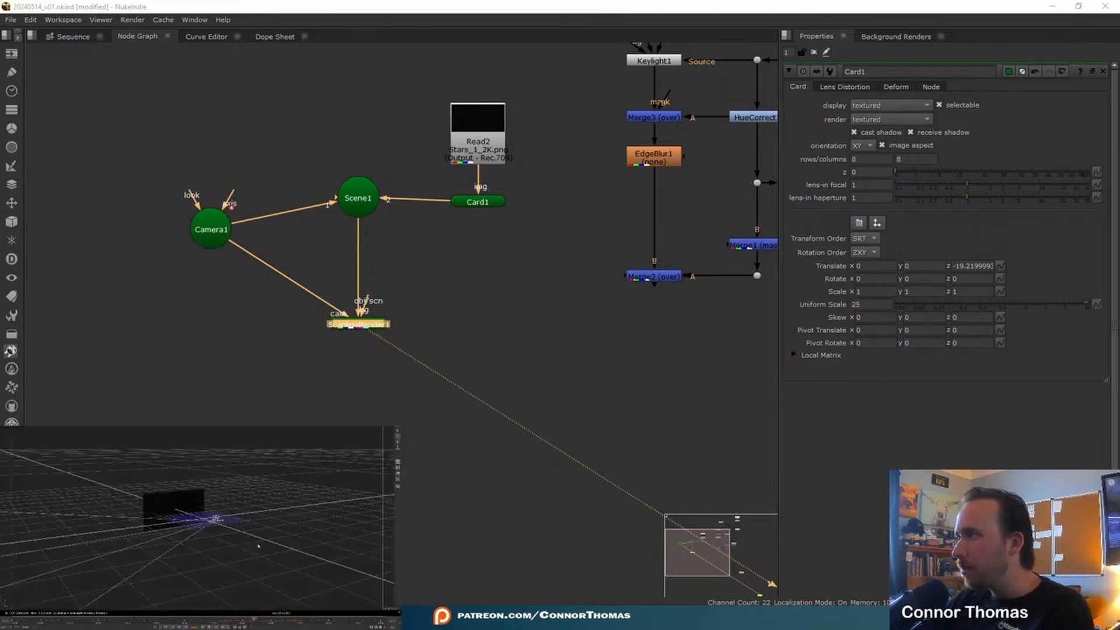
ctrl+drag(259, 546, 199, 490)
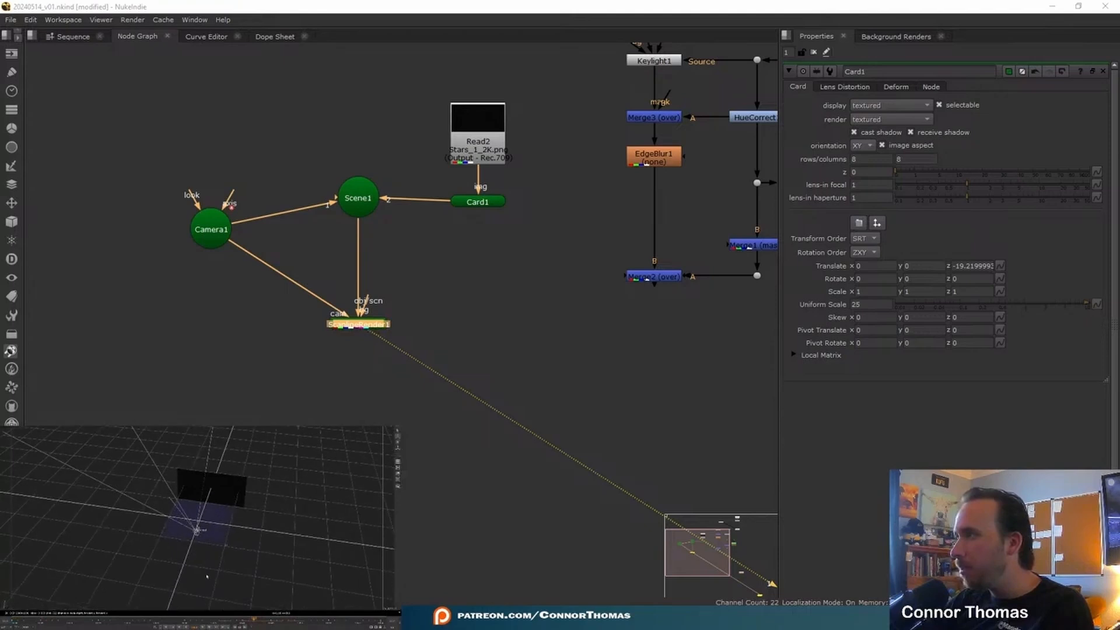
Duplicate Card1, connect the copy's img input to Read2, open its properties and reposition it in the 3D view.
middle_drag(552, 226, 603, 290)
click(533, 262)
click(416, 202)
key(ctrl+v)
drag(407, 185, 531, 200)
double_click(425, 201)
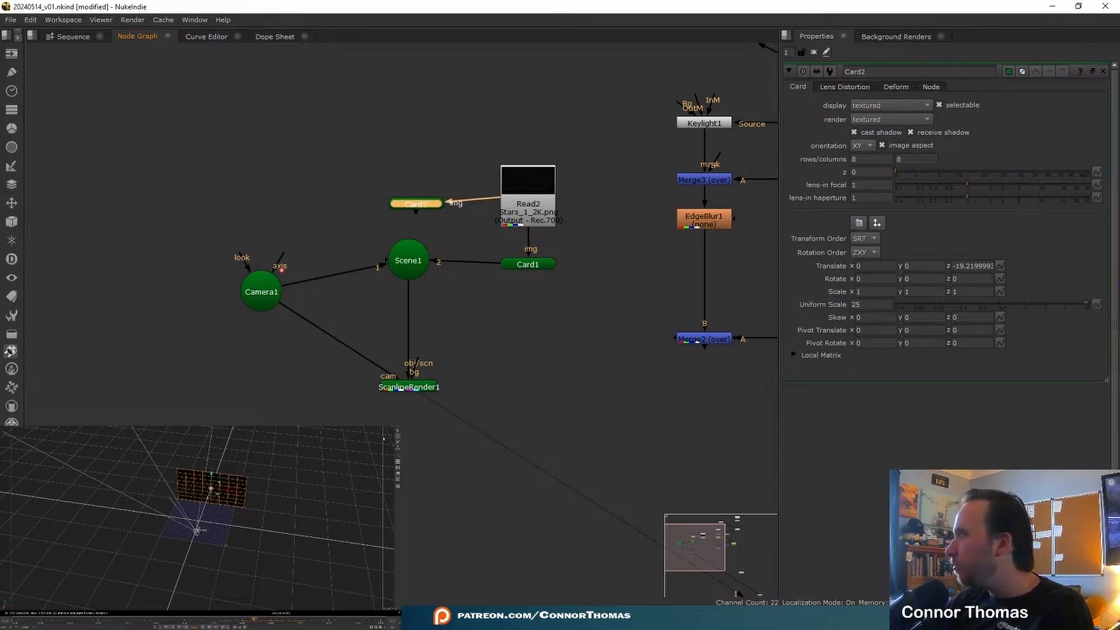
key(ctrl)
ctrl+drag(211, 483, 193, 509)
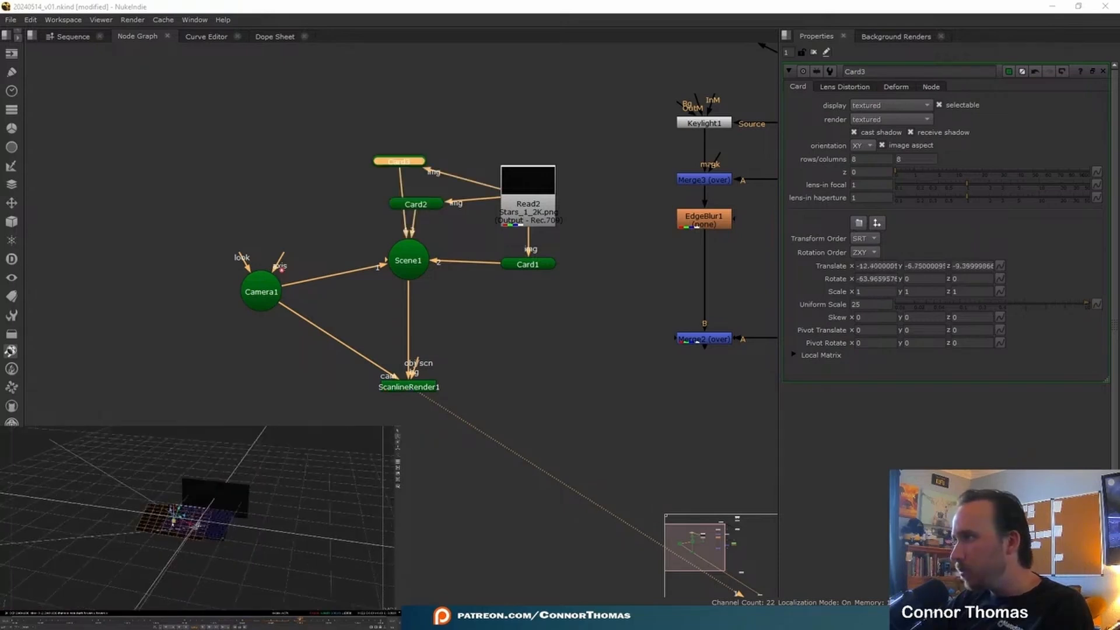
Move Card3 to about -14.8, -17.75, -5.35 and set its uniform scale to 30.
drag(172, 522, 165, 538)
alt+right_drag(165, 538, 129, 522)
drag(206, 548, 203, 564)
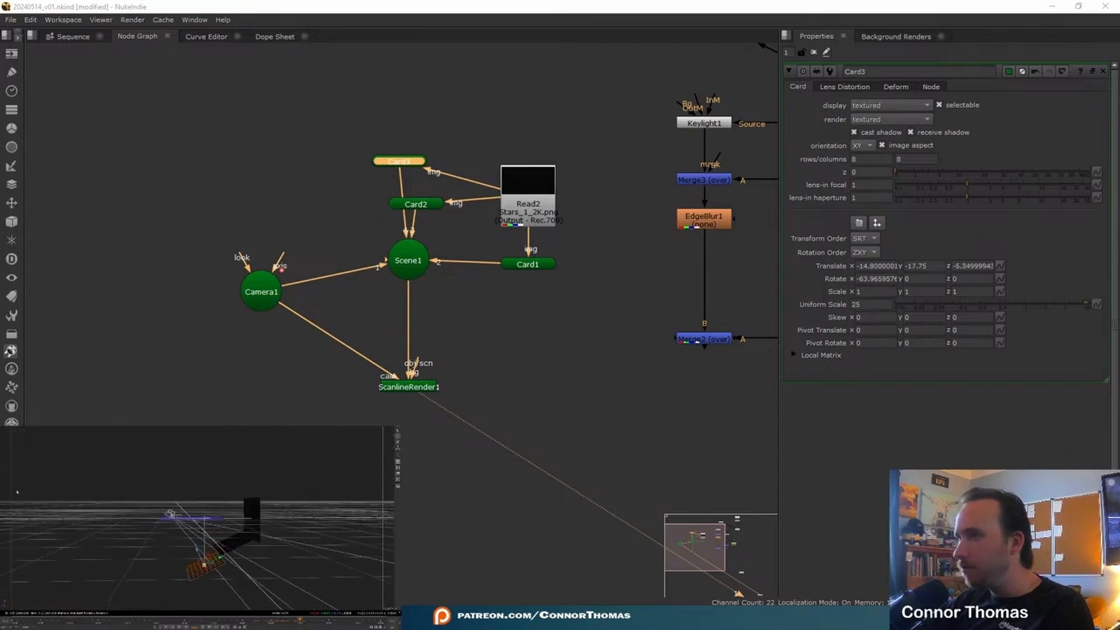
double_click(859, 303)
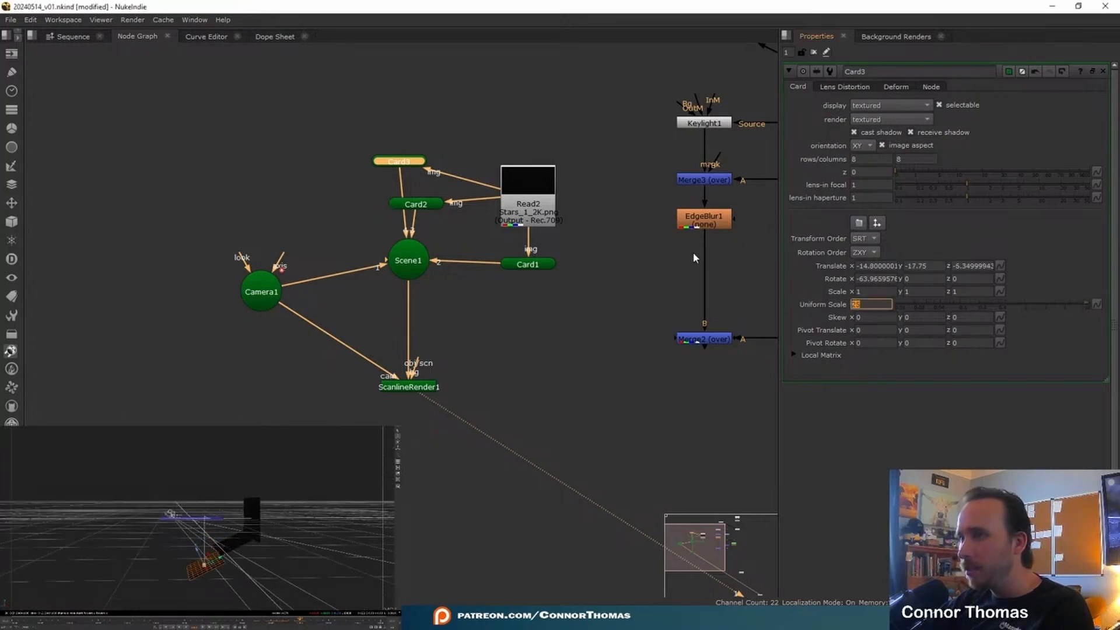
text(30)
key(Return)
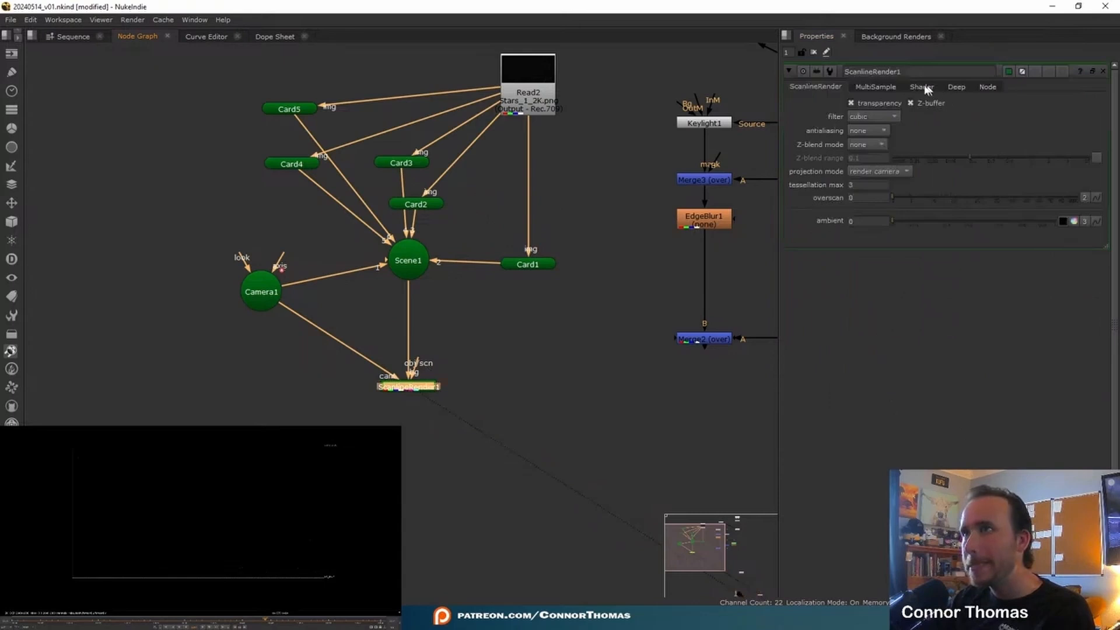
Set ScanlineRender1's MultiSample samples to 10.
click(877, 87)
double_click(880, 104)
text(10)
key(Return)
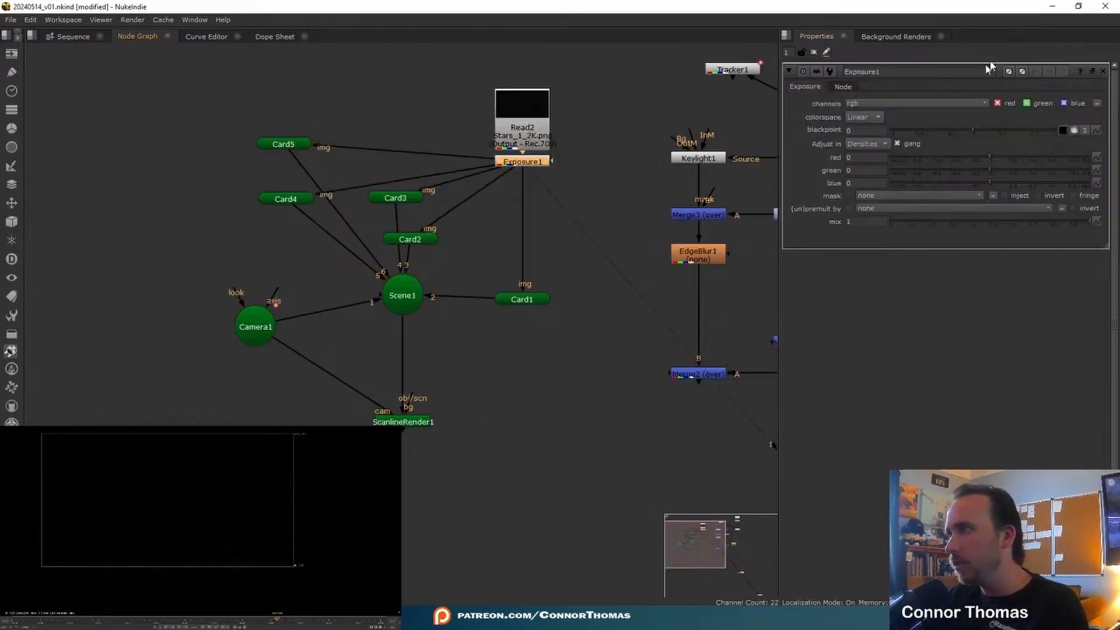
Raise Exposure1's ganged red, green and blue to 0.57 and add a Glow node beneath it.
drag(995, 156, 1038, 159)
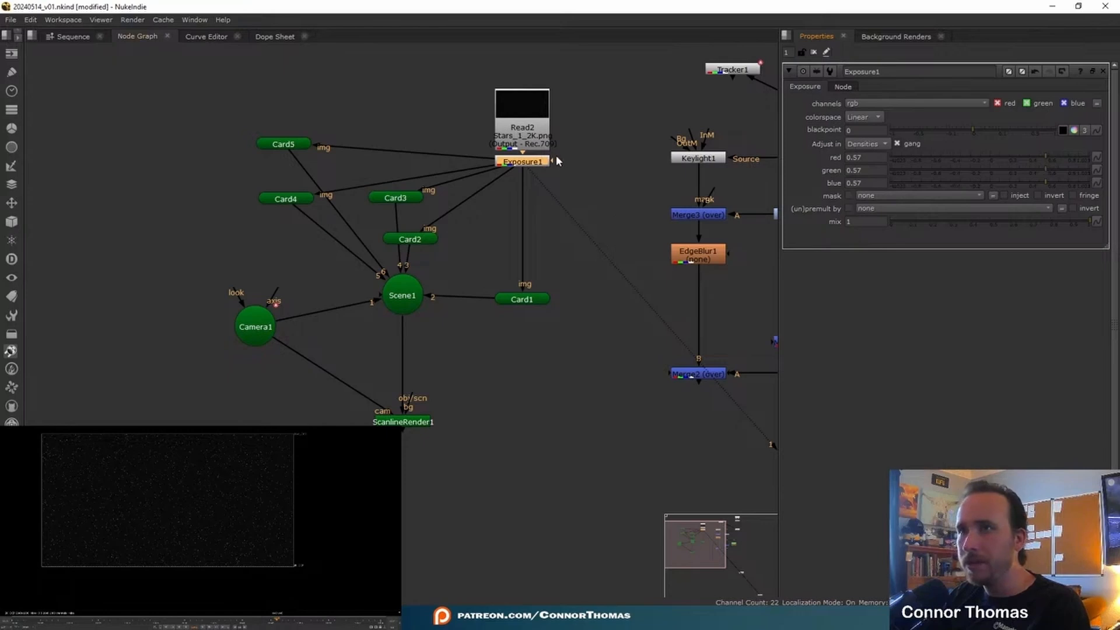
key(Tab)
text(glow)
key(Return)
scroll(122, 520, up, 4)
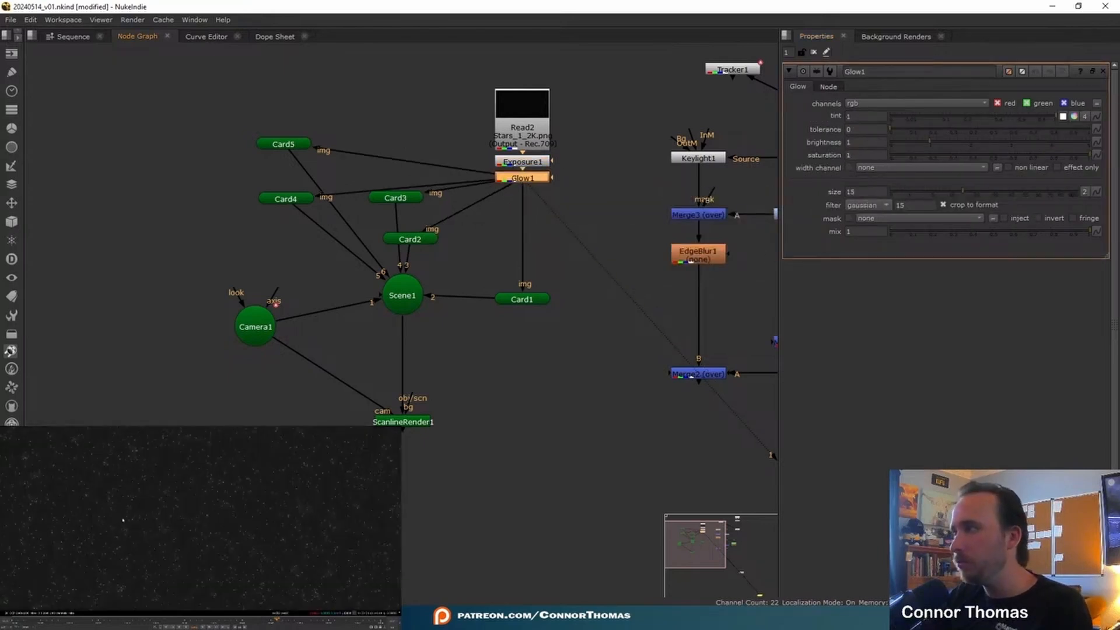
Set Glow1's tolerance to 0.06, brightness to about 1.76 and size to 2.3, and fit the image in the viewer.
click(899, 128)
click(901, 131)
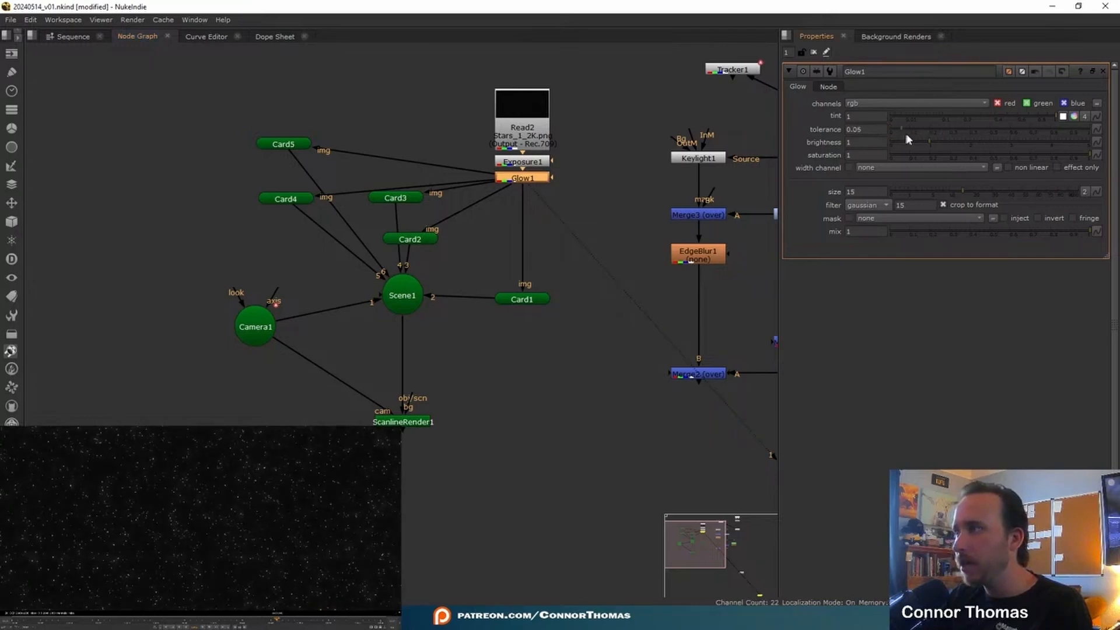
drag(933, 141, 960, 142)
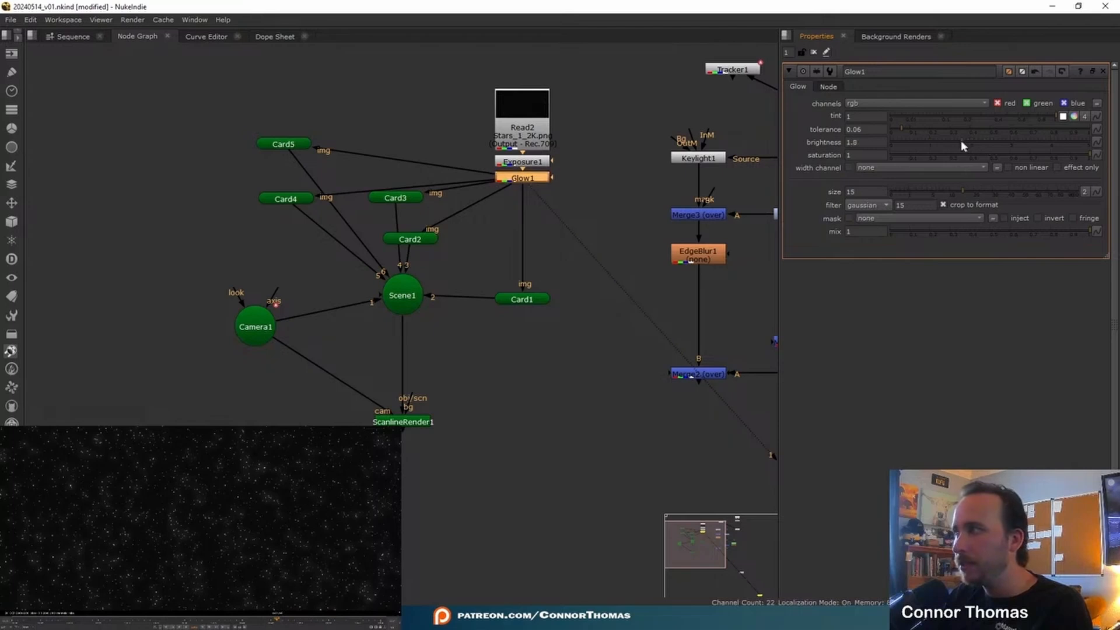
drag(959, 190, 919, 186)
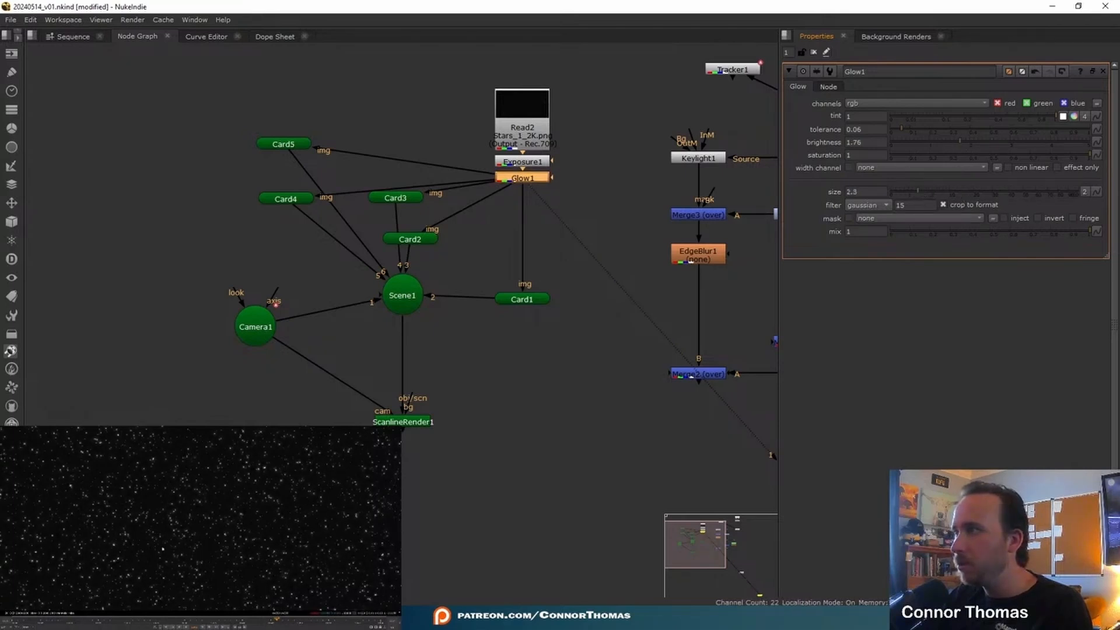
scroll(163, 549, down, 5)
key(f)
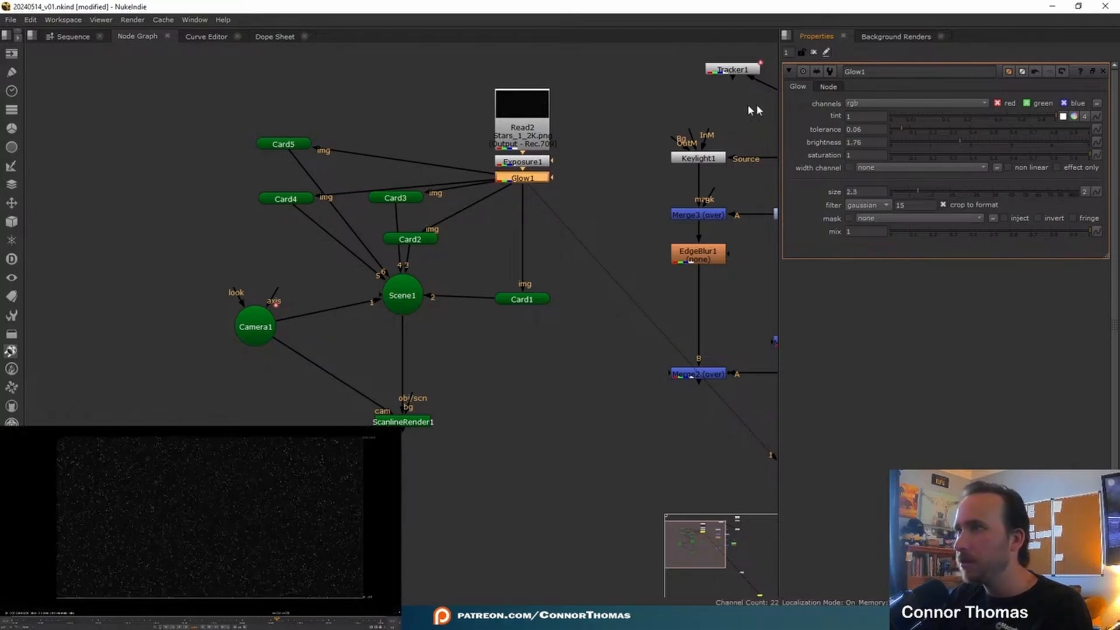
Check the star render at an early frame, and move Read2 higher above Exposure1 and view its image.
click(529, 162)
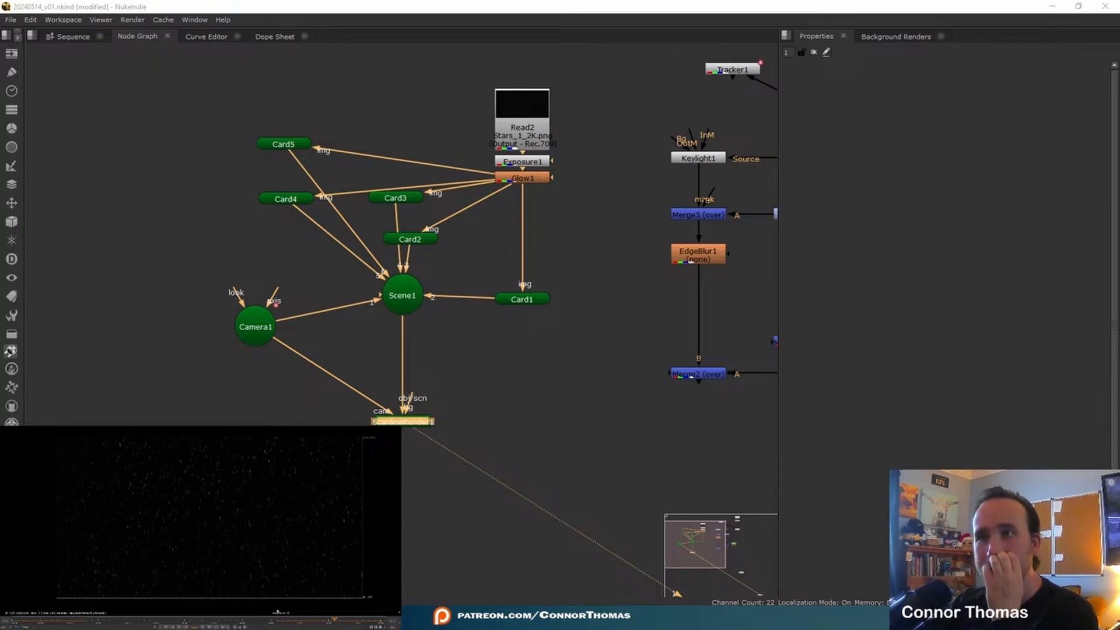
click(57, 621)
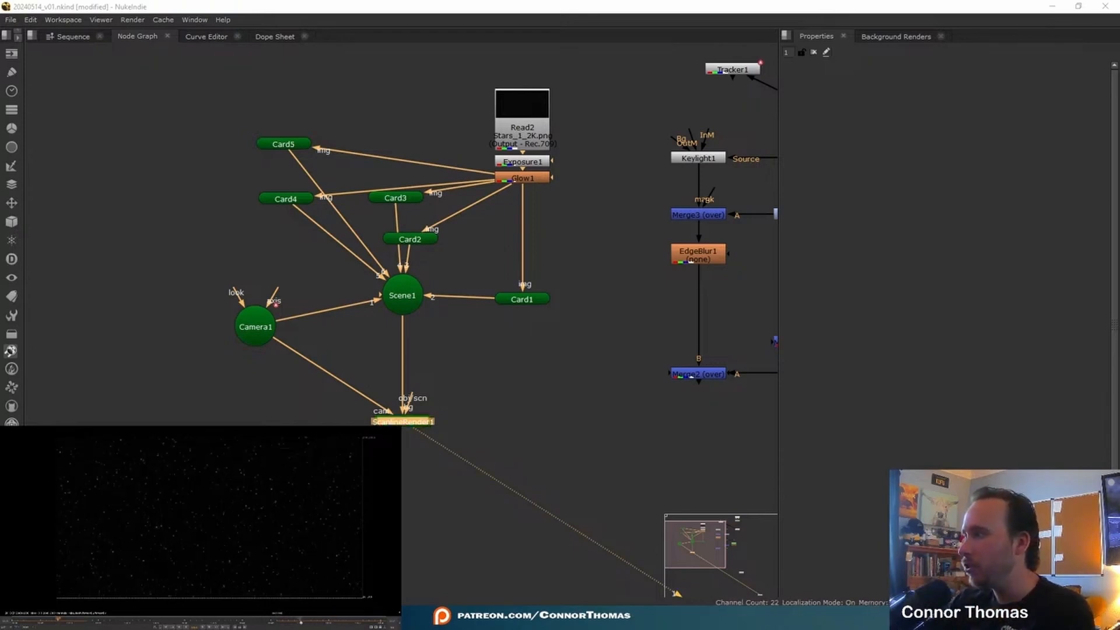
middle_drag(565, 147, 533, 305)
drag(488, 287, 489, 232)
key(1)
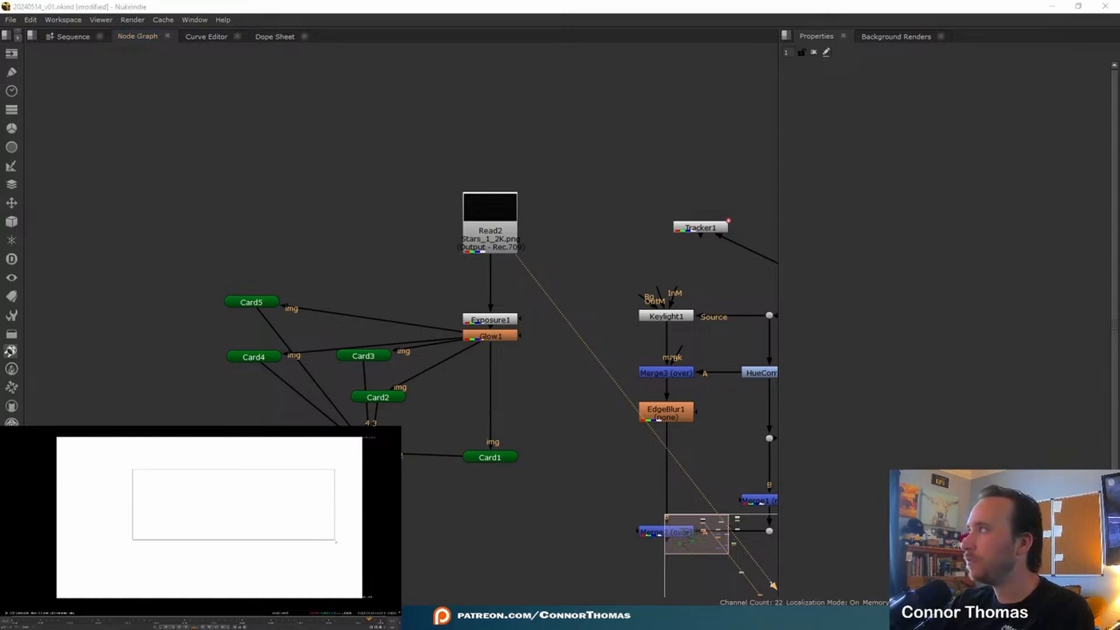
scroll(278, 534, up, 1)
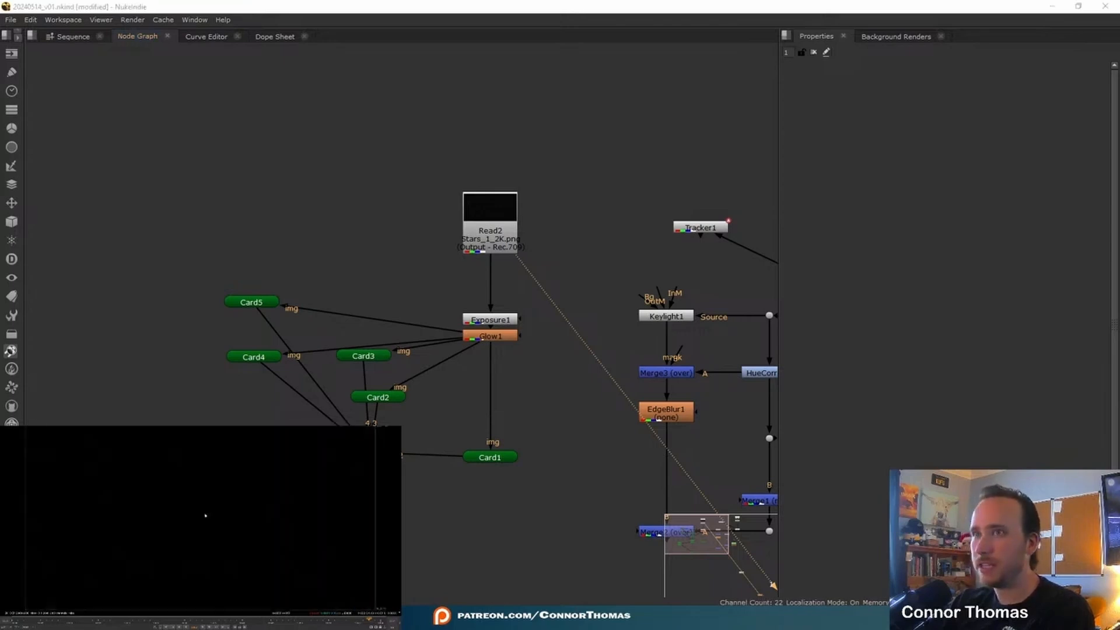
View Scene1 in 3D and examine how the star cards are arranged around the camera.
middle_drag(393, 437, 391, 401)
click(372, 411)
key(1)
ctrl+drag(207, 542, 224, 554)
scroll(222, 517, up, 5)
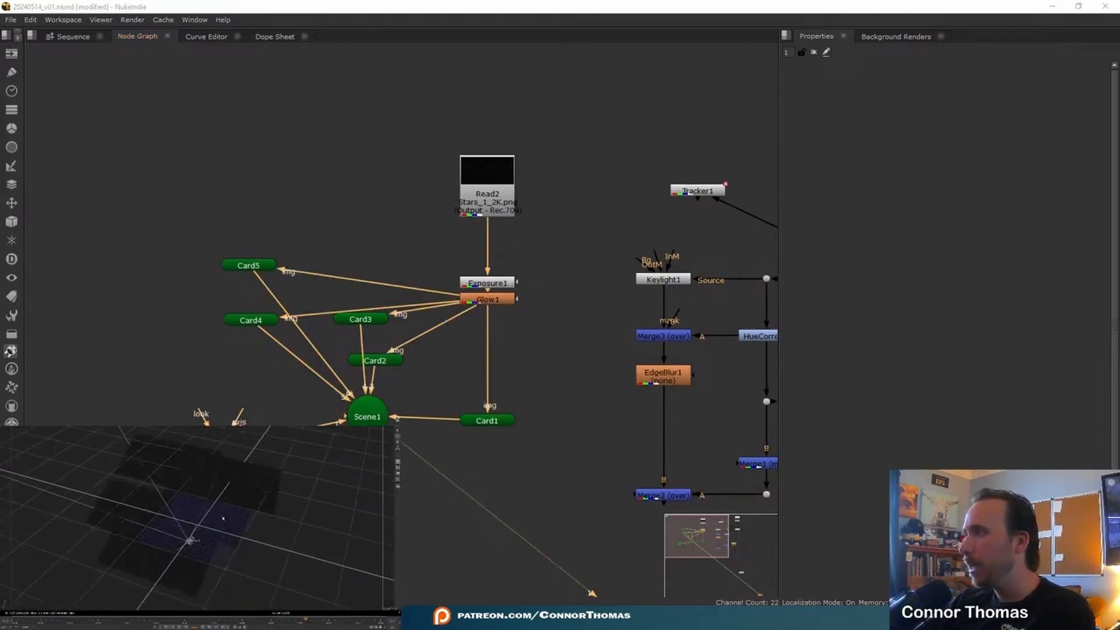
scroll(255, 526, up, 3)
ctrl+drag(290, 534, 264, 548)
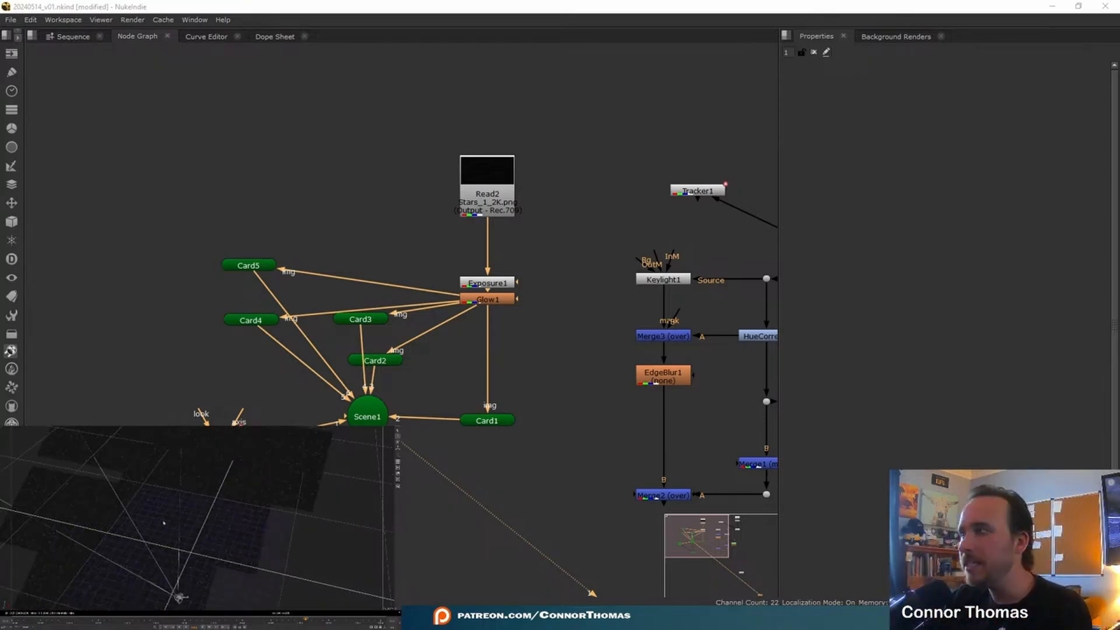
Move Read2 higher and insert a Merge node between it and Exposure1.
ctrl+drag(164, 524, 235, 486)
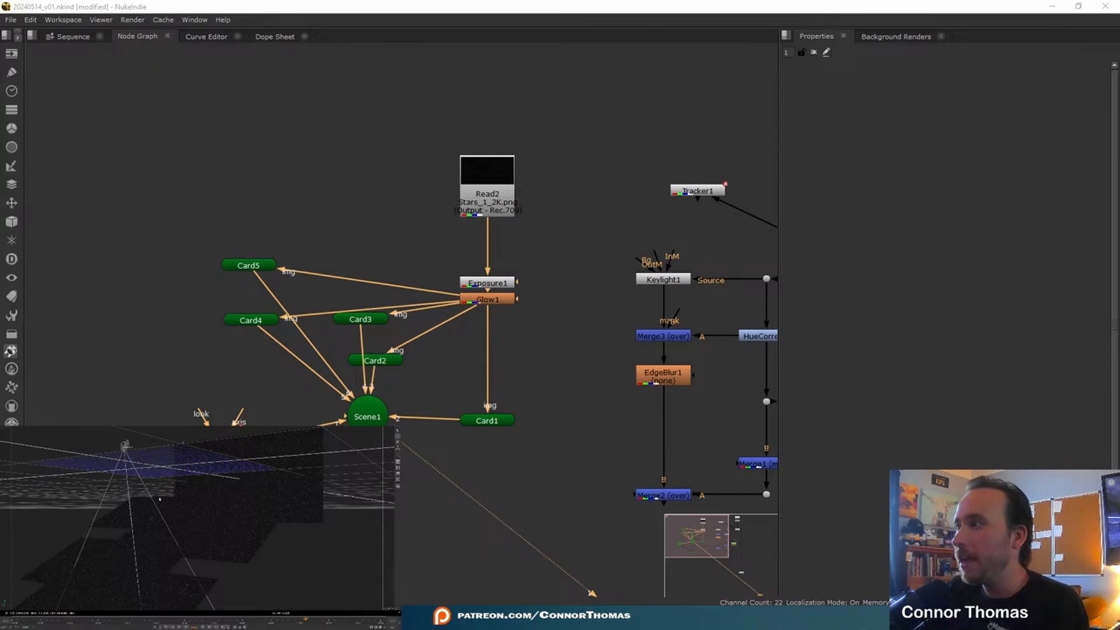
drag(516, 183, 514, 158)
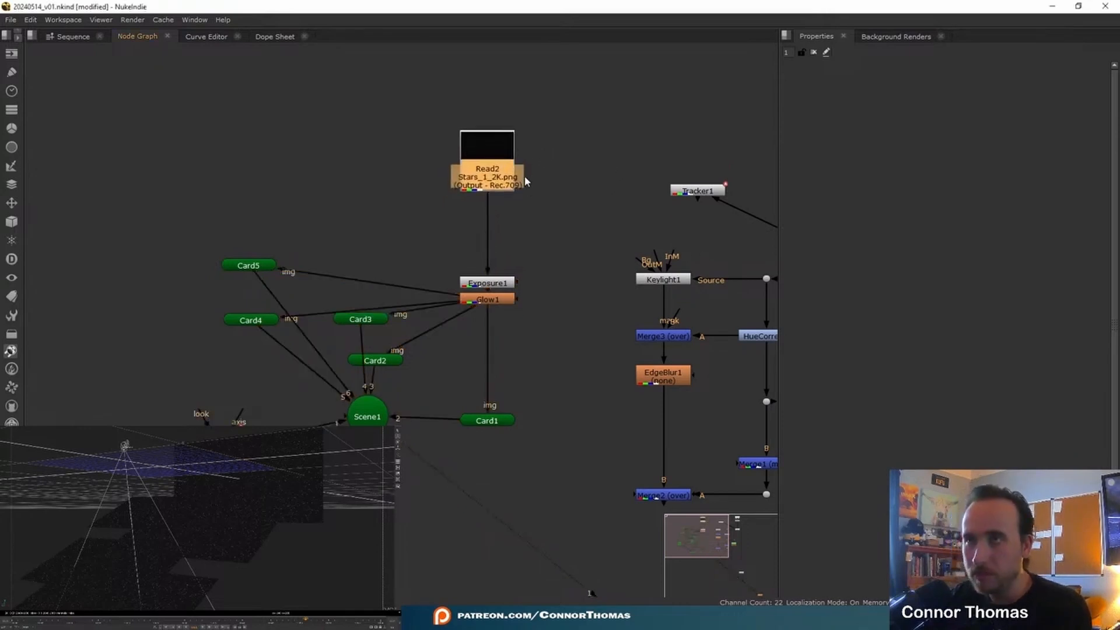
key(m)
drag(564, 161, 500, 156)
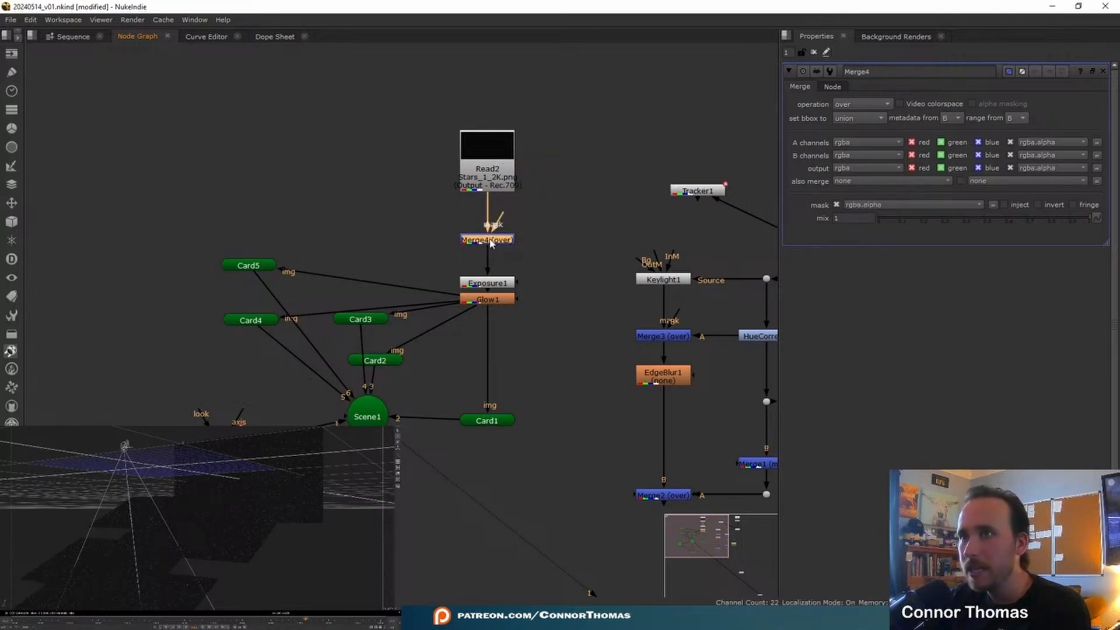
Set Merge4's mask channel to rgba.red and view its output.
click(925, 203)
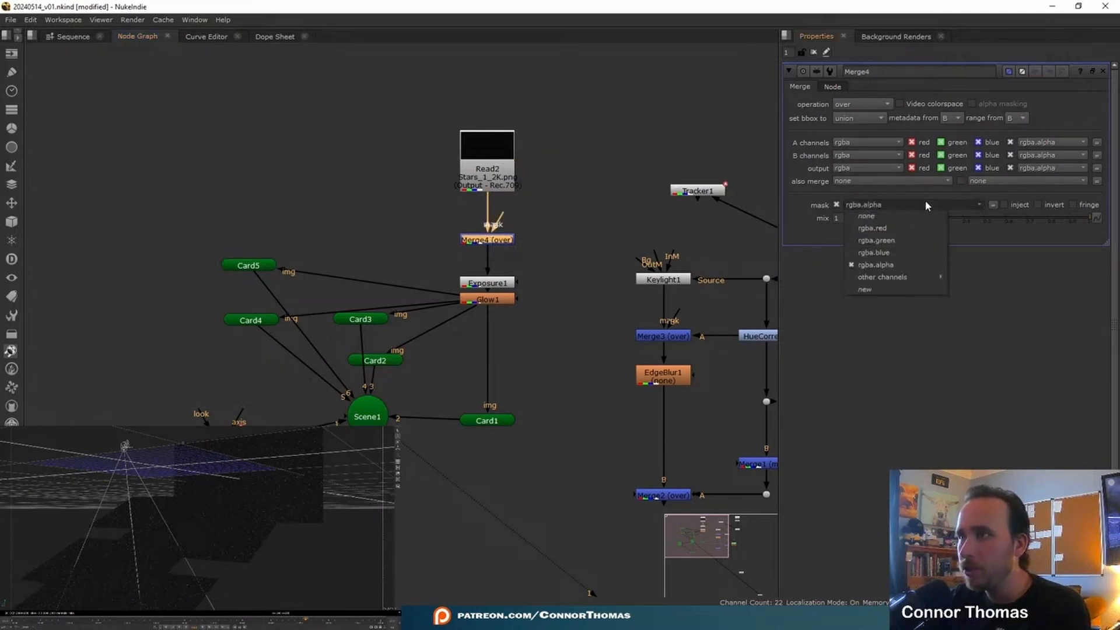
click(894, 233)
ctrl+drag(190, 487, 138, 512)
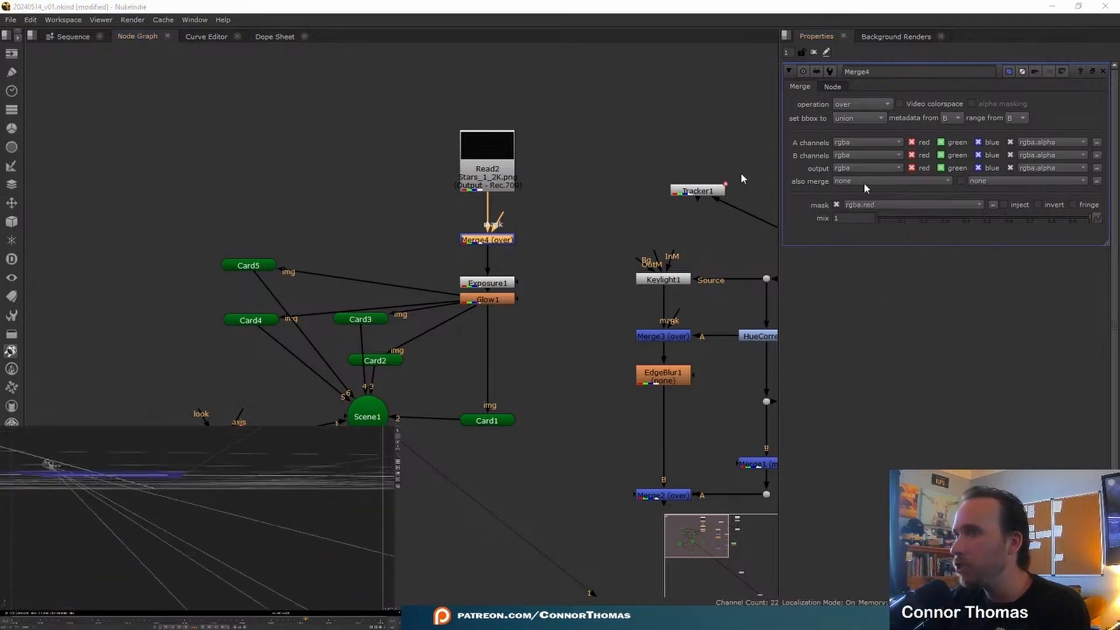
click(493, 243)
key(1)
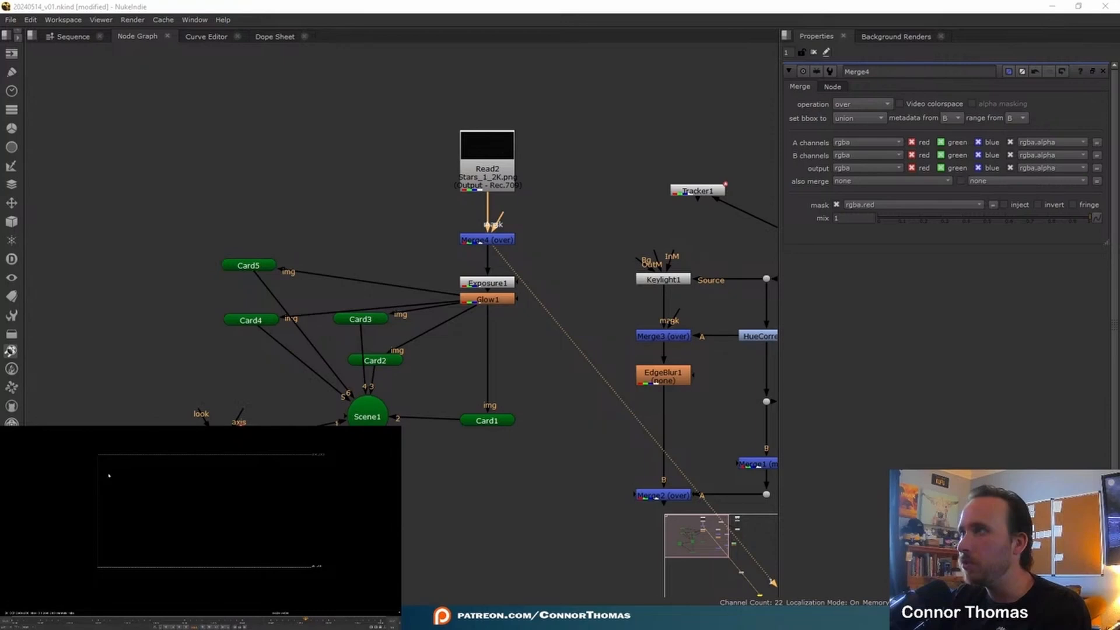
View the outputs of Exposure1, Glow1 and ScanlineRender1 in turn to compare the stars.
middle_drag(518, 257, 525, 170)
click(508, 192)
key(1)
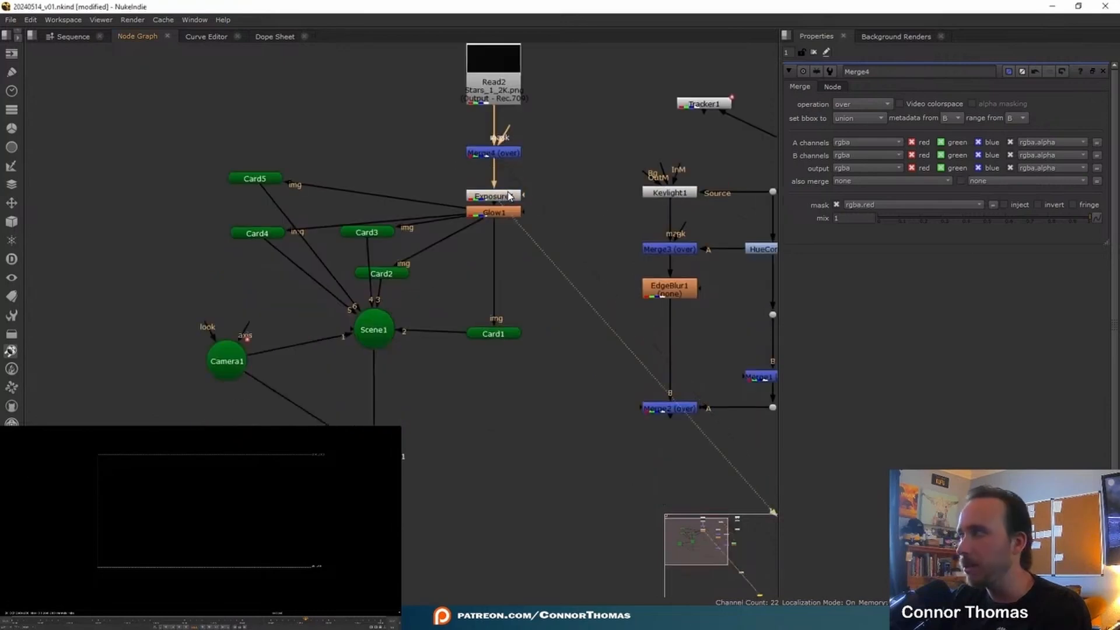
click(511, 212)
key(1)
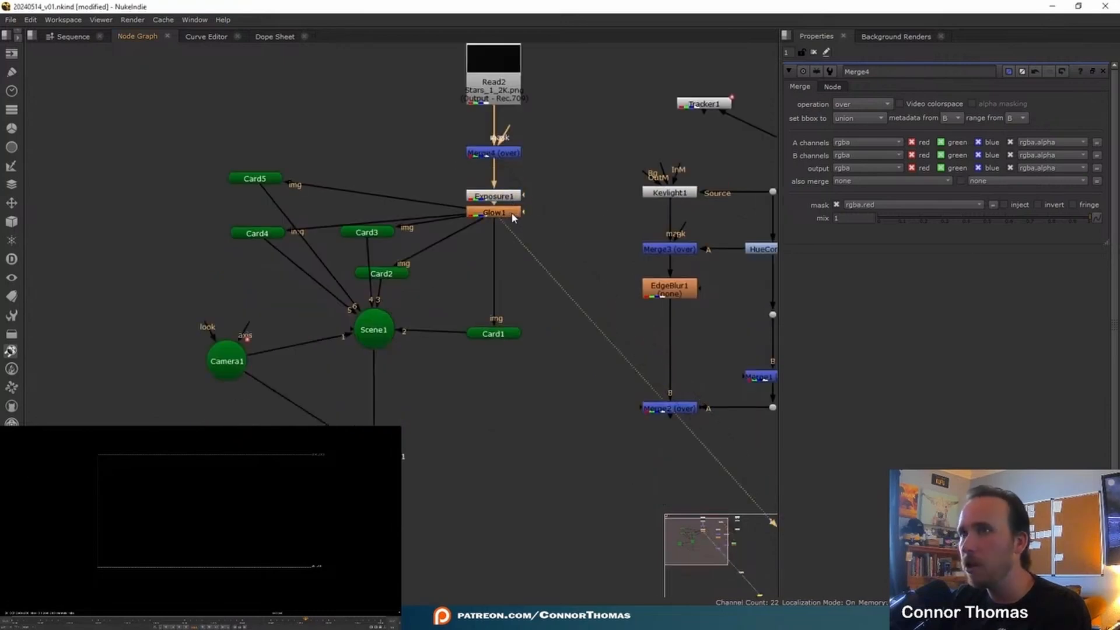
click(396, 461)
key(1)
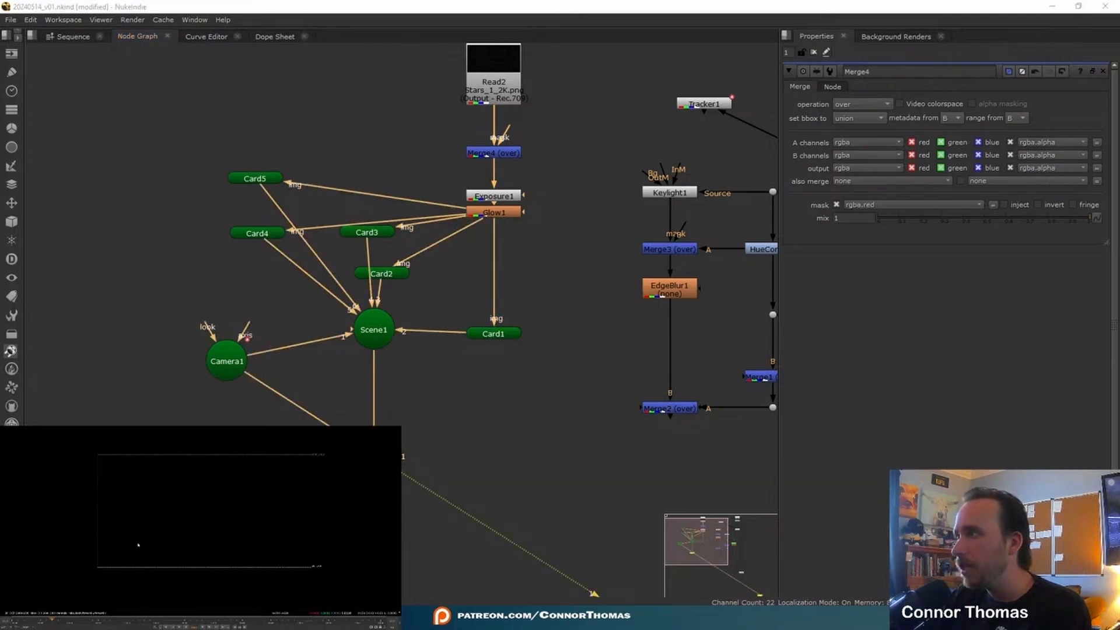
Move Read2 up, add a Grade node directly beneath it and set its whitepoint to 0.36.
middle_drag(478, 125, 461, 211)
drag(489, 173, 488, 155)
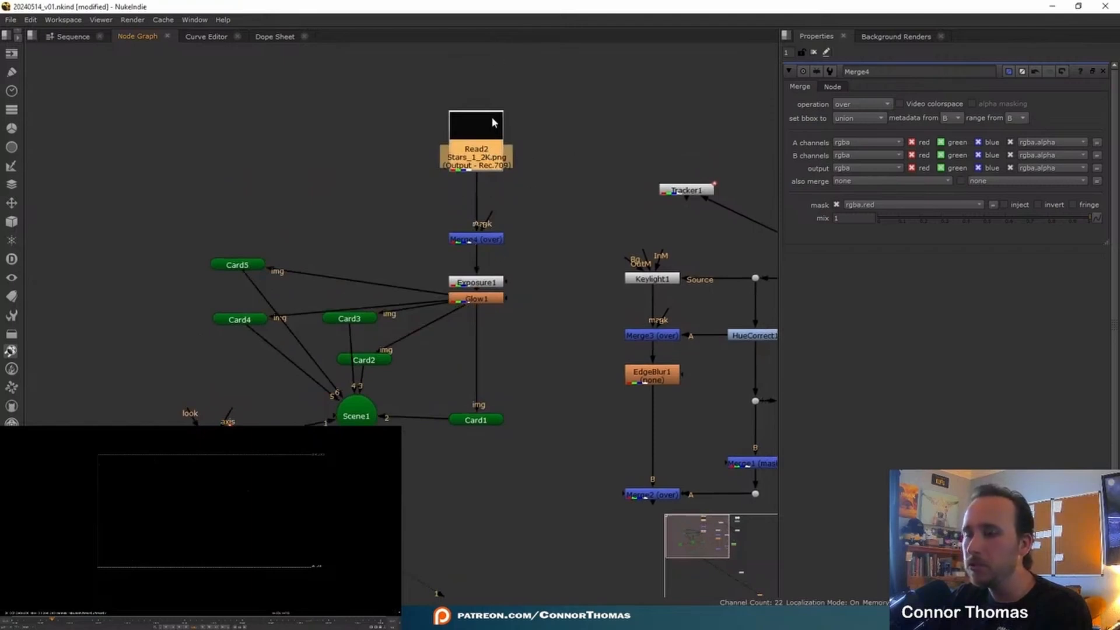
key(g)
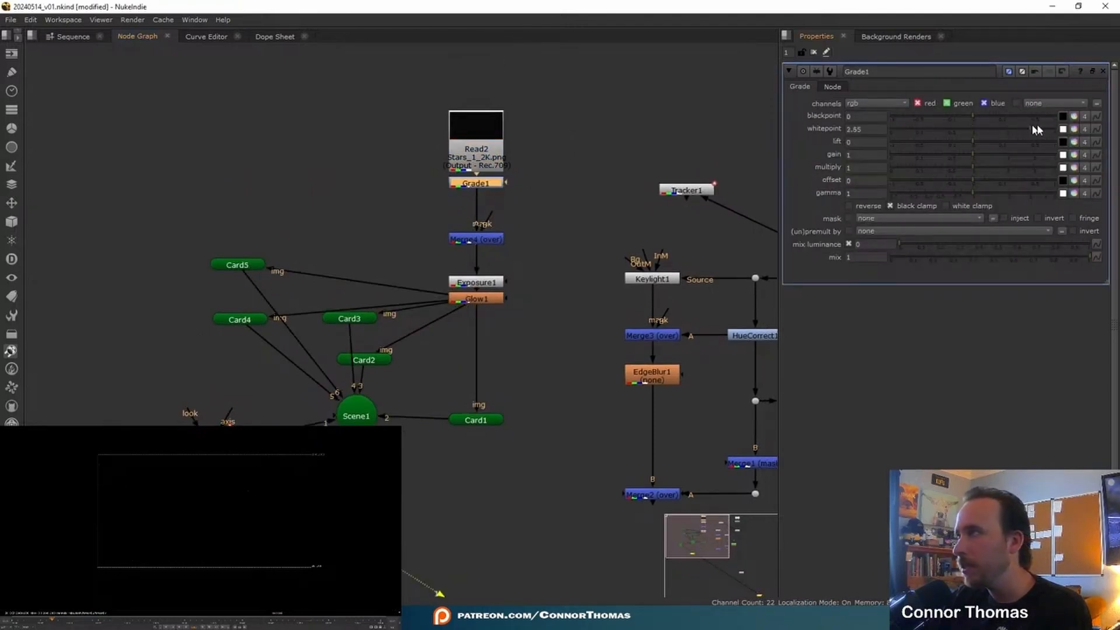
drag(1037, 126, 944, 130)
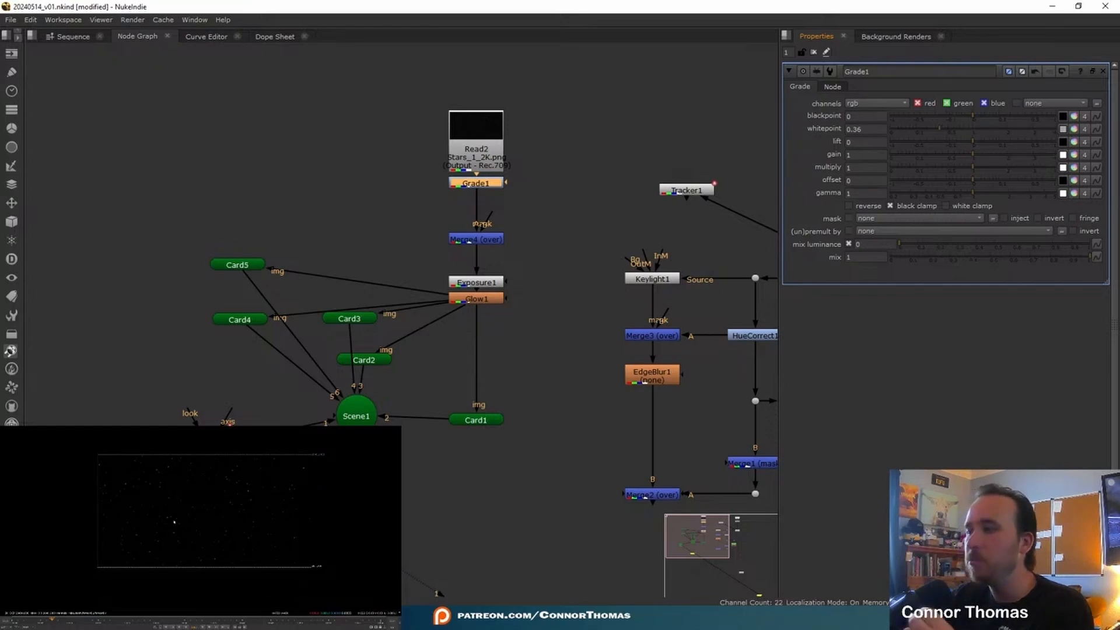
scroll(175, 521, up, 3)
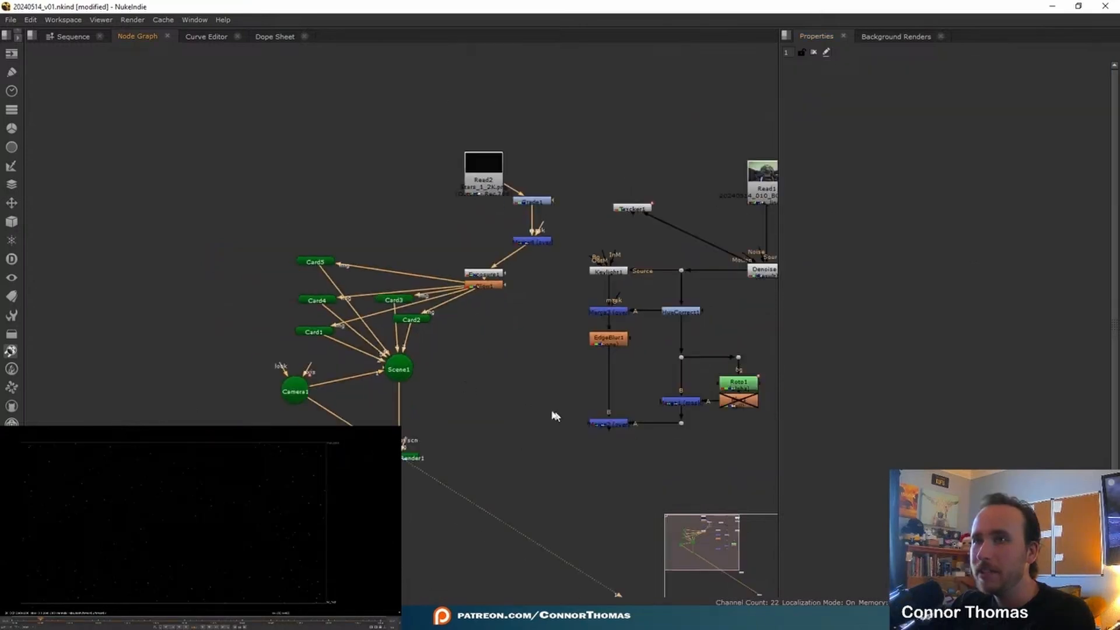
Align Grade1 and Merge4 beneath Read2, and move the star scene node group farther from the keying nodes.
middle_drag(438, 348, 493, 325)
drag(585, 217, 538, 221)
drag(586, 176, 544, 162)
drag(183, 107, 589, 496)
drag(457, 434, 300, 309)
View the keyed plate at Merge2 and check its alpha channel against the color image.
click(487, 316)
middle_drag(550, 362, 325, 297)
click(445, 333)
key(1)
click(755, 379)
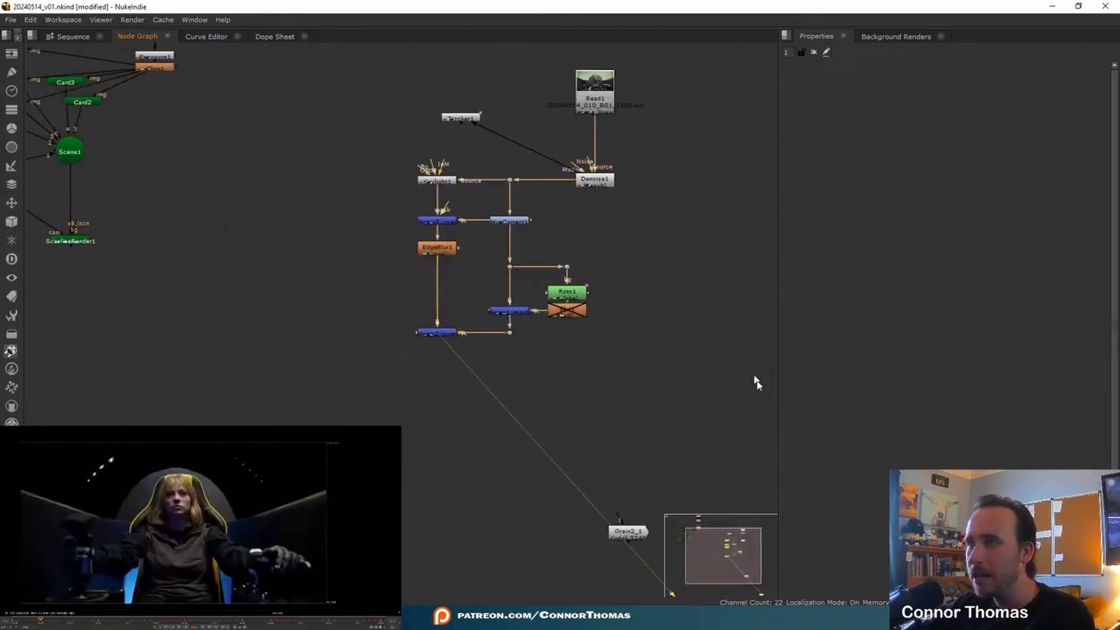
key(a)
key(a)
key(a)
key(a)
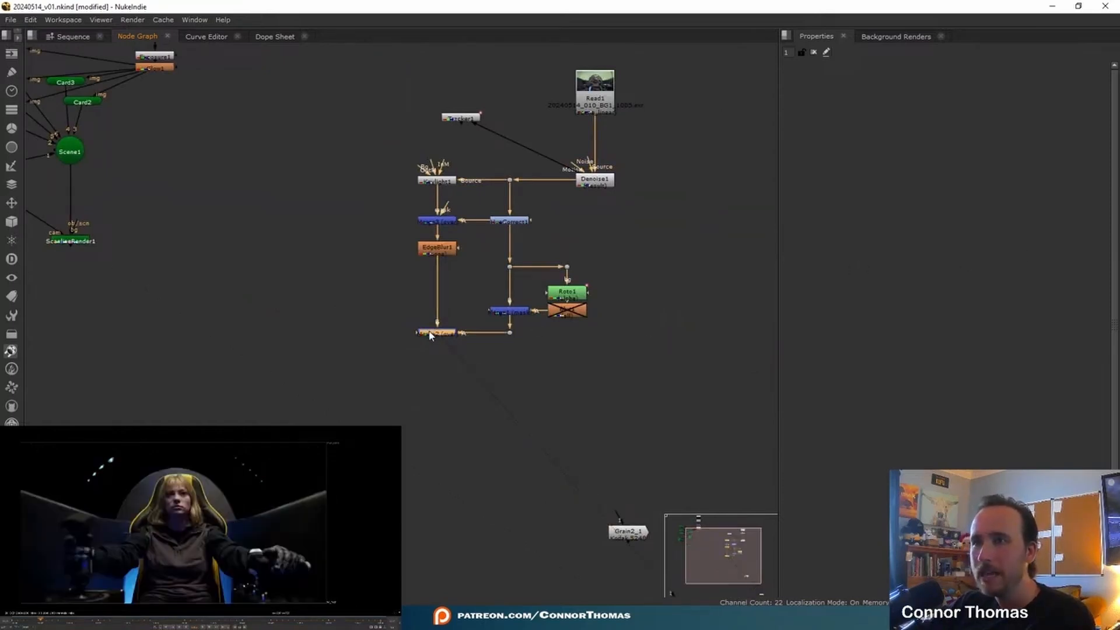
Add an over Merge node connected to Merge2 and place it below the keying nodes.
key(m)
scroll(537, 362, up, 3)
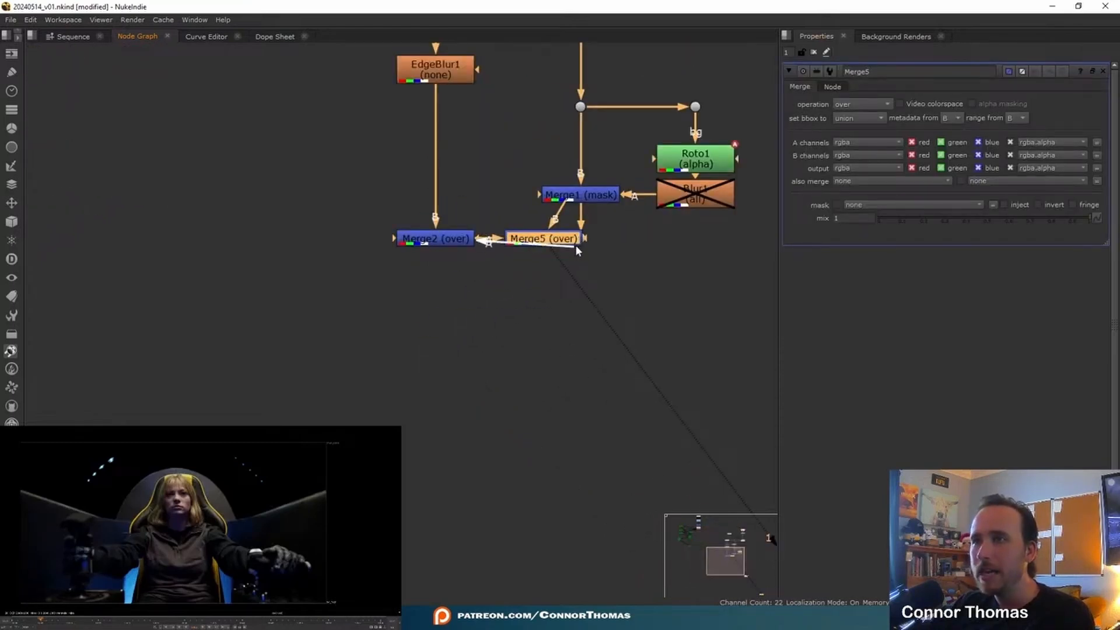
drag(523, 237, 417, 326)
scroll(512, 376, down, 2)
scroll(512, 377, down, 1)
middle_drag(512, 376, 559, 328)
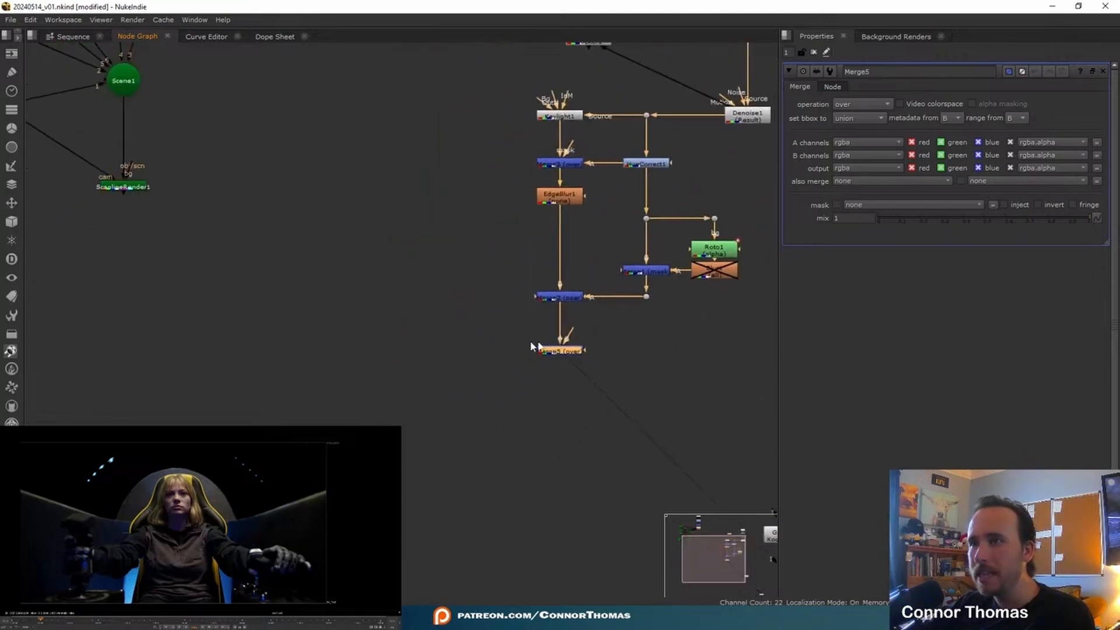
middle_drag(563, 351, 683, 357)
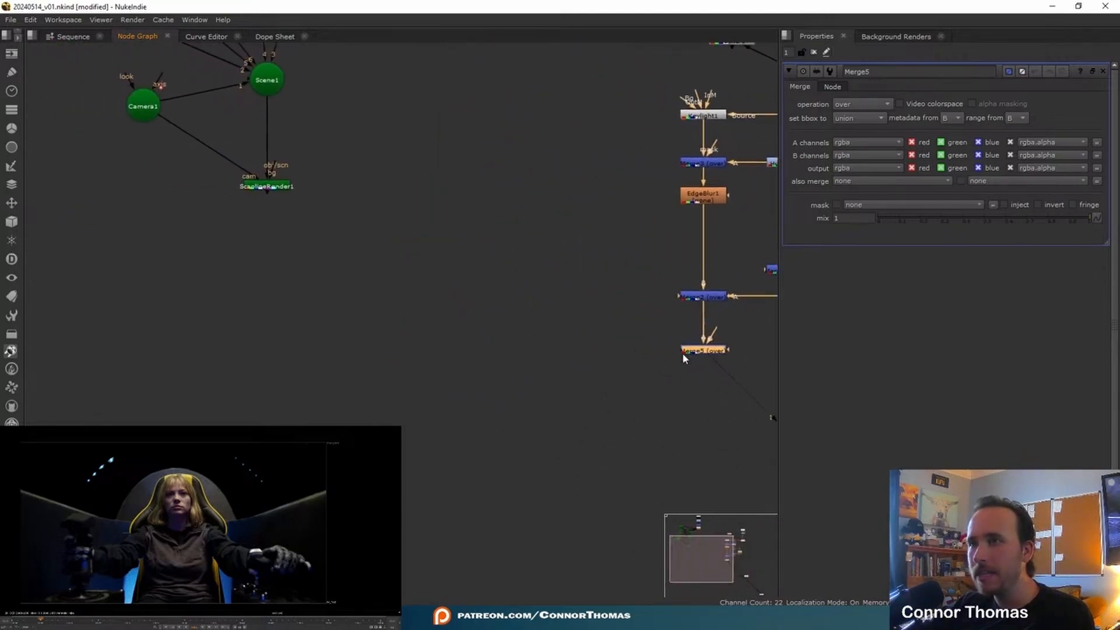
drag(656, 354, 644, 408)
Move the whole star scene node group to the right of the keying nodes.
scroll(355, 334, down, 3)
middle_drag(687, 396, 601, 413)
drag(122, 351, 767, 155)
Place Merge5 below ScanlineRender1 and route Merge2 into its A input through a corner dot beneath Merge2.
middle_drag(591, 371, 423, 278)
scroll(504, 239, up, 3)
scroll(424, 278, up, 1)
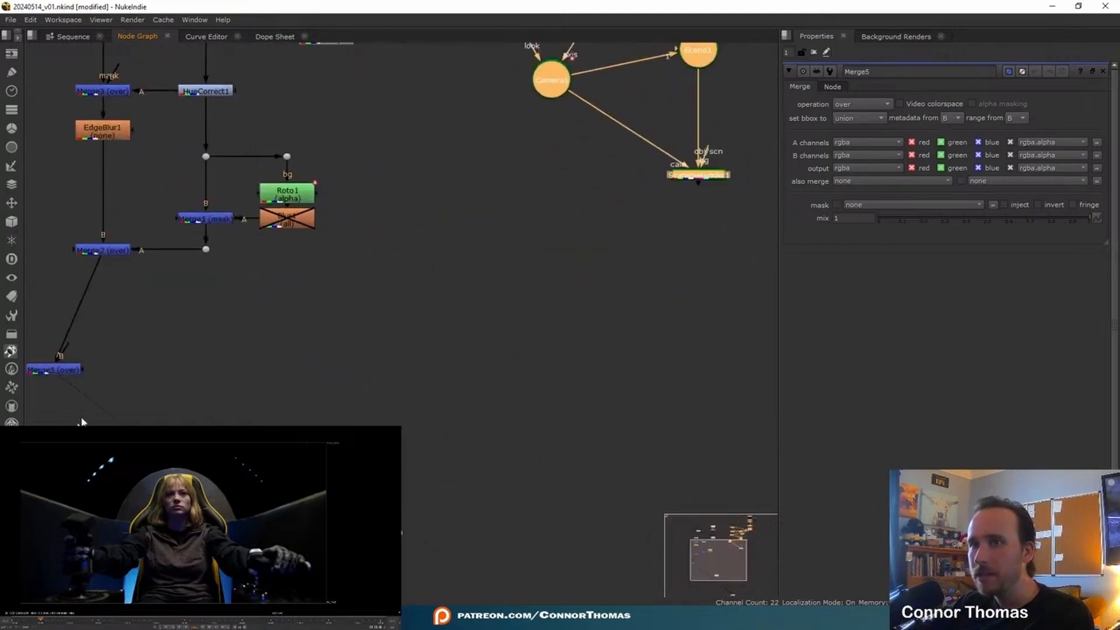
drag(69, 375, 690, 337)
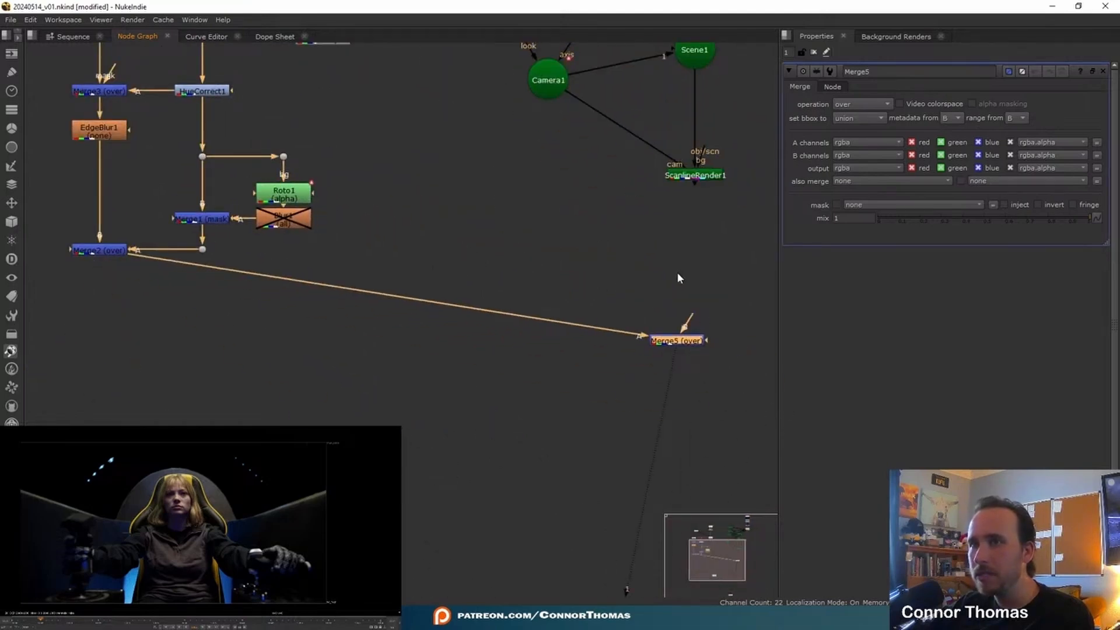
middle_drag(678, 278, 676, 327)
ctrl+drag(389, 345, 102, 393)
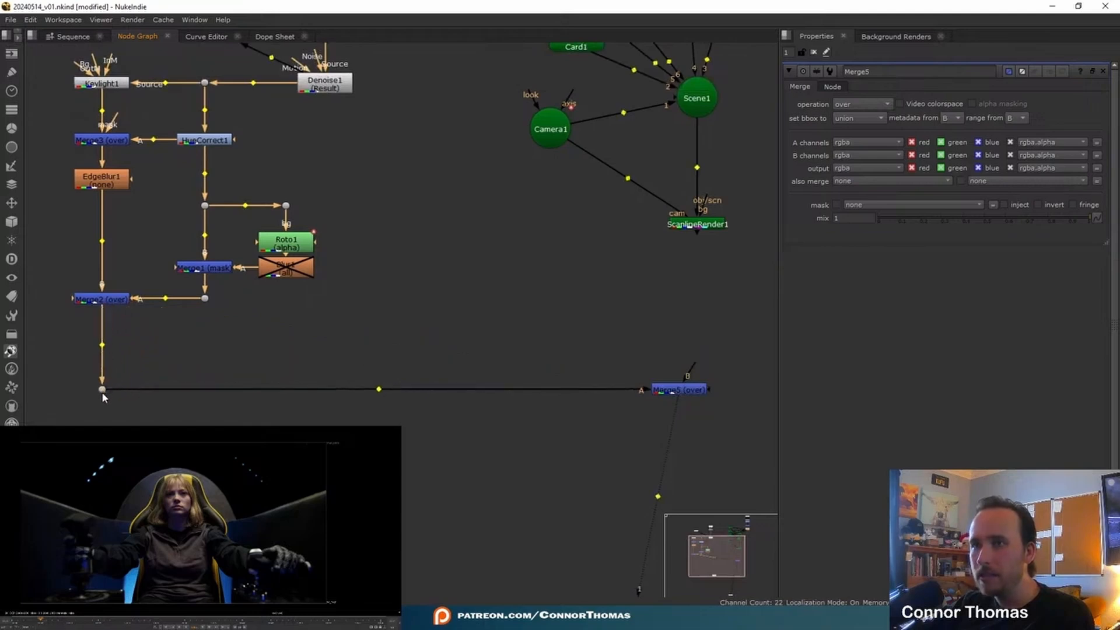
Connect Merge5's B input to ScanlineRender1 and line the merge up directly beneath it.
middle_drag(659, 240, 450, 308)
scroll(449, 309, down, 1)
drag(474, 417, 480, 299)
drag(472, 441, 486, 442)
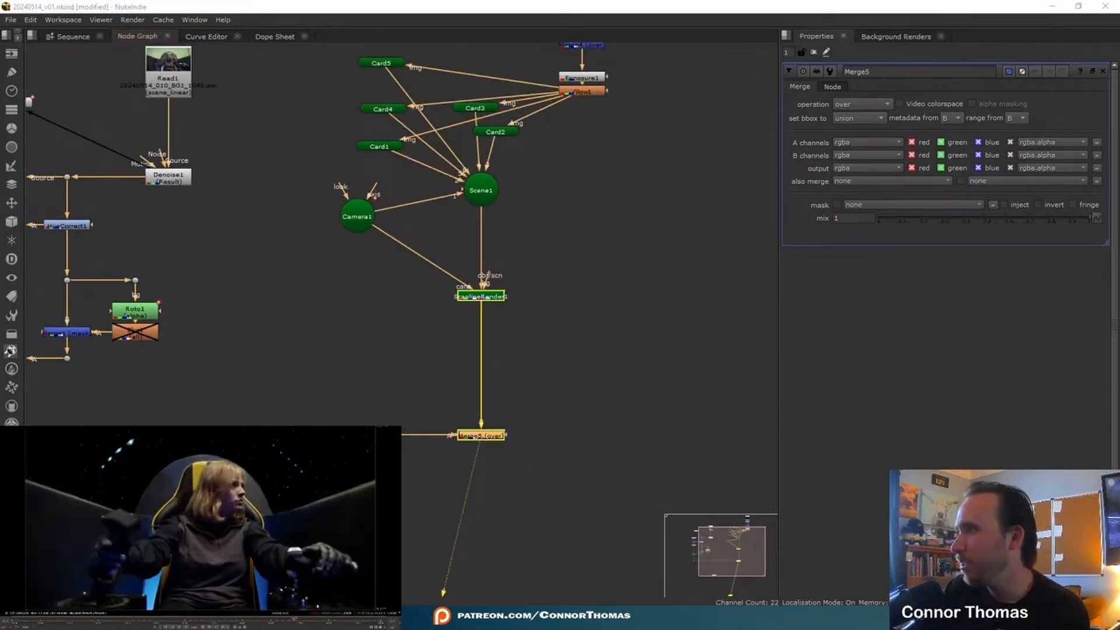
Open Camera1's keyframes in the Dope Sheet and shift those from frame 1044 onward about 20 frames later.
middle_drag(453, 410, 648, 422)
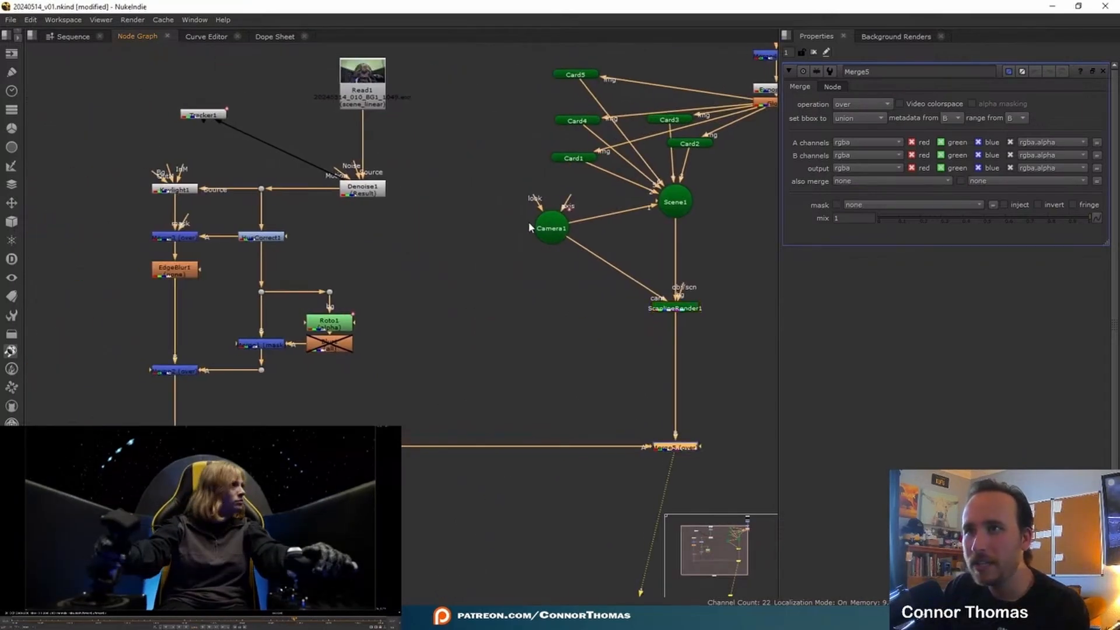
double_click(552, 228)
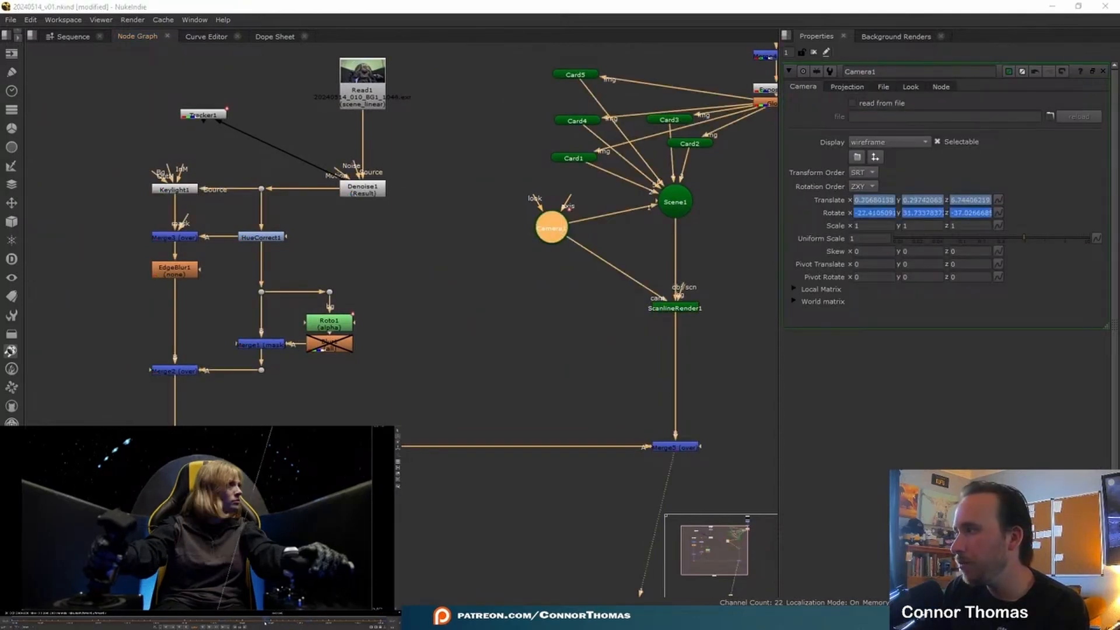
click(272, 37)
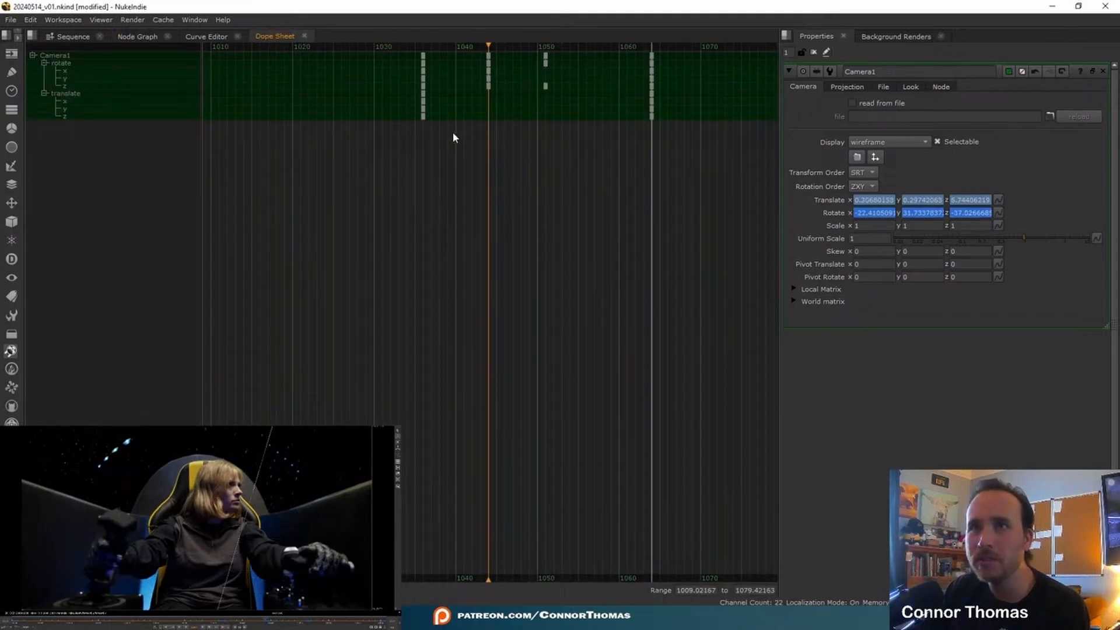
drag(457, 257, 745, 40)
drag(568, 93, 727, 107)
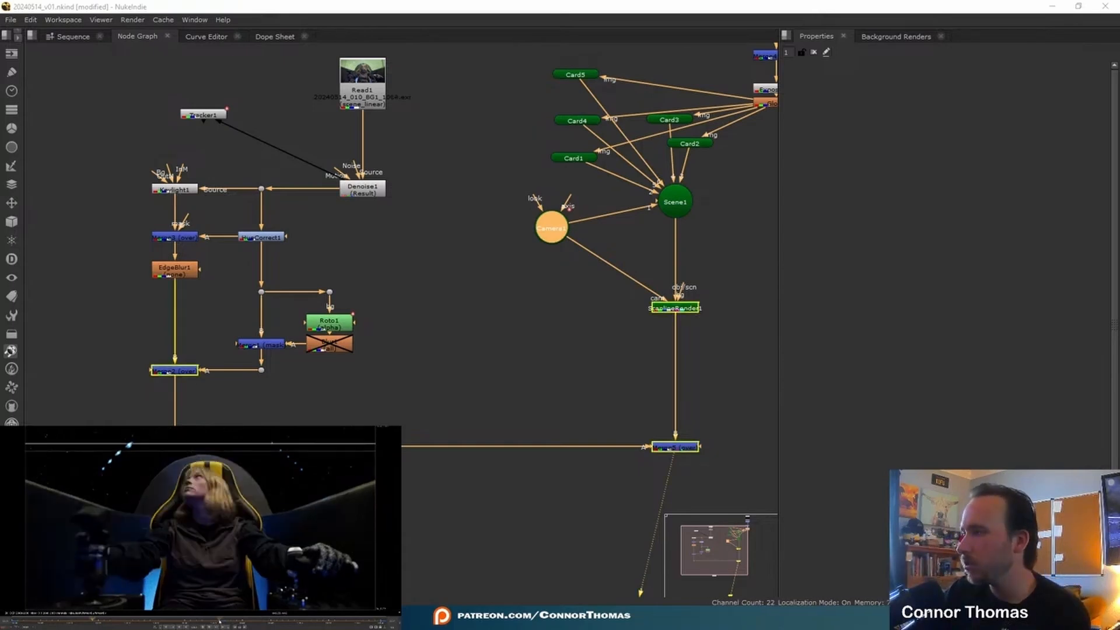
Open Camera1's animation curves in the Curve Editor and examine the rotate and translate curves around their keyframes.
middle_drag(546, 237, 404, 267)
double_click(406, 263)
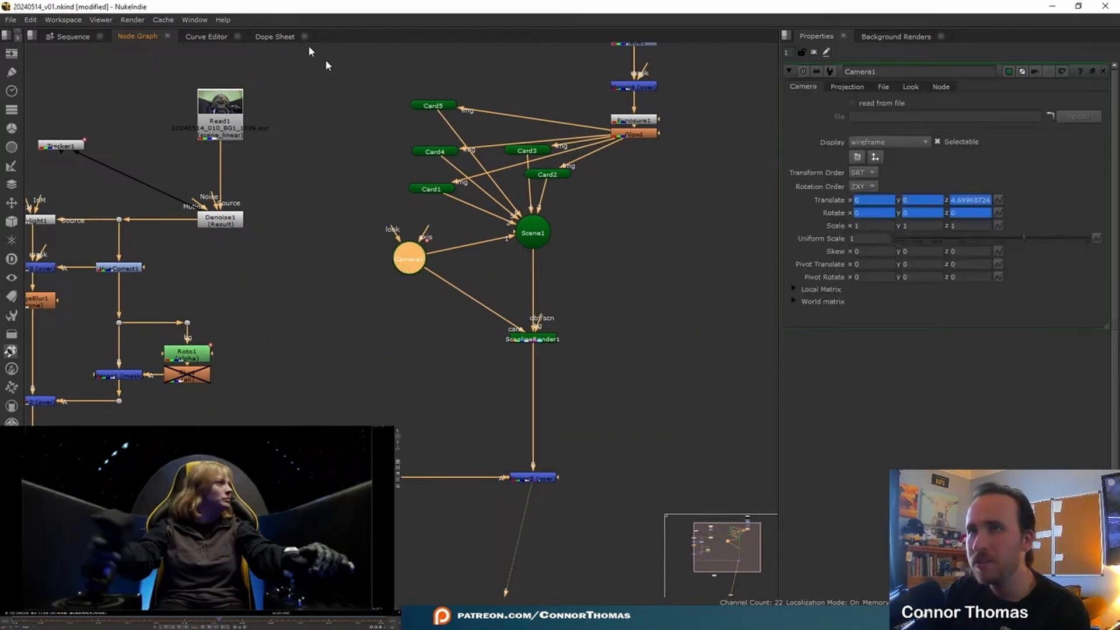
click(213, 37)
scroll(463, 180, up, 3)
scroll(545, 388, up, 5)
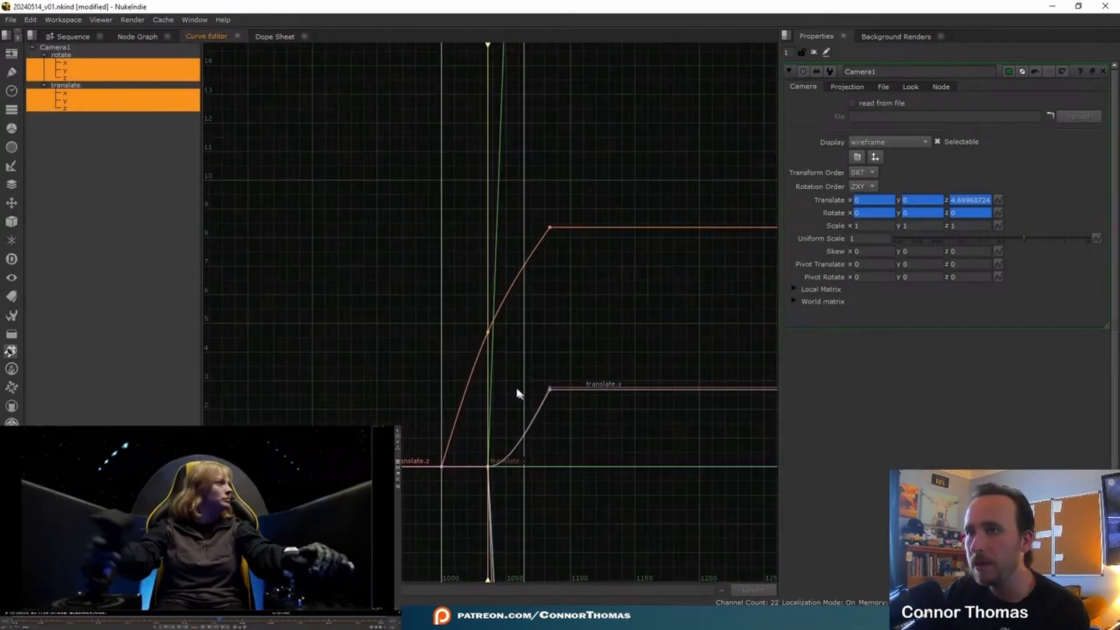
scroll(477, 291, down, 8)
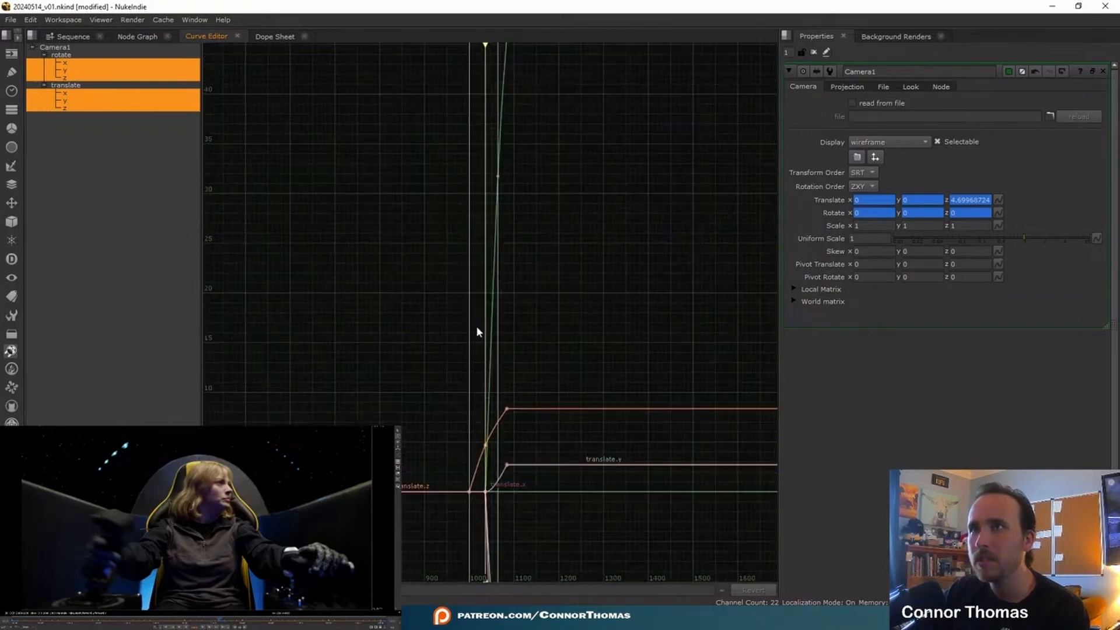
mouse_move(496, 197)
middle_down()
mouse_move(514, 406)
mouse_move(497, 338)
mouse_move(509, 192)
middle_up()
scroll(514, 406, down, 1)
scroll(515, 332, up, 4)
scroll(540, 450, up, 3)
middle_drag(539, 473, 548, 410)
middle_drag(540, 166, 549, 380)
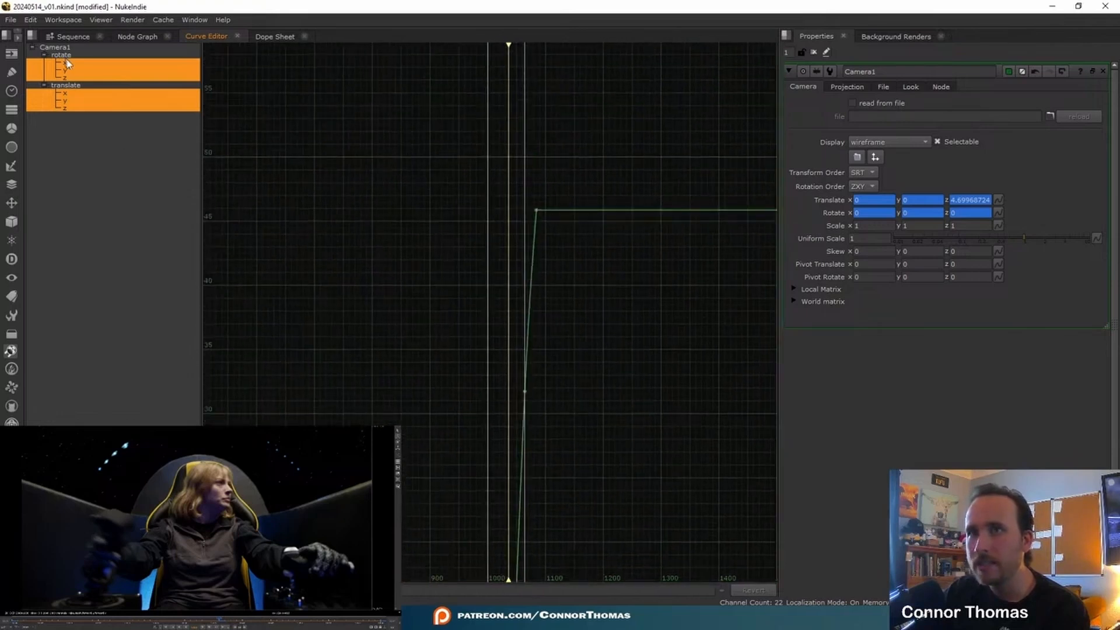
middle_drag(517, 133, 520, 217)
middle_drag(525, 267, 527, 175)
scroll(552, 297, up, 2)
middle_drag(550, 465, 567, 291)
Flatten the tangent of Camera1's rotate y keyframe at frame 1064 and check the shot at other frames.
click(543, 232)
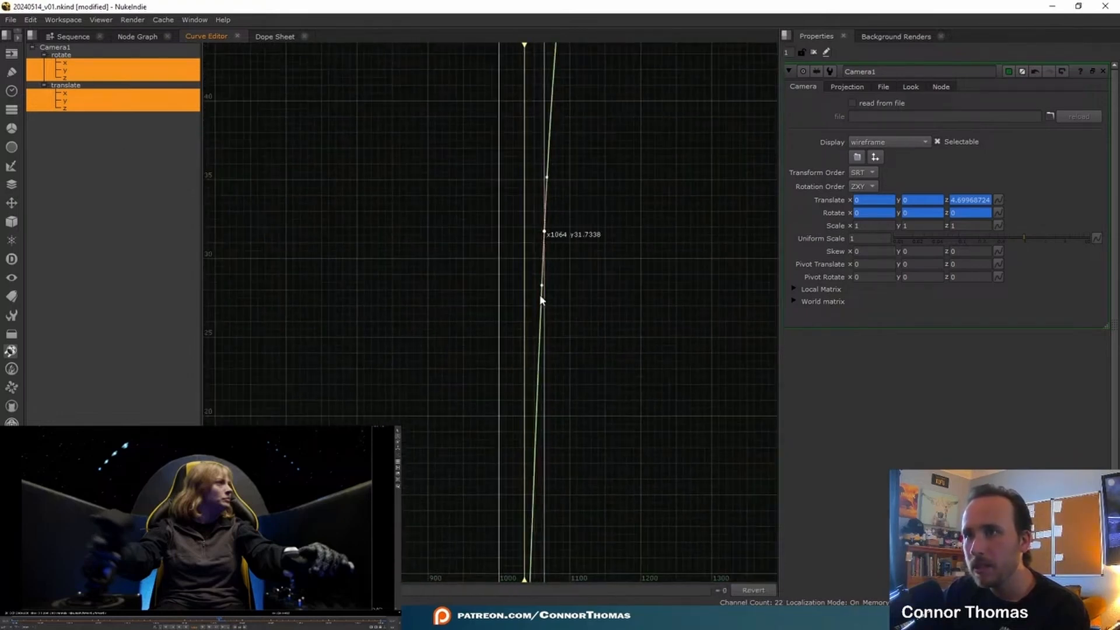
scroll(556, 339, down, 2)
middle_drag(577, 442, 584, 240)
scroll(580, 350, up, 3)
scroll(570, 429, up, 4)
scroll(572, 426, up, 4)
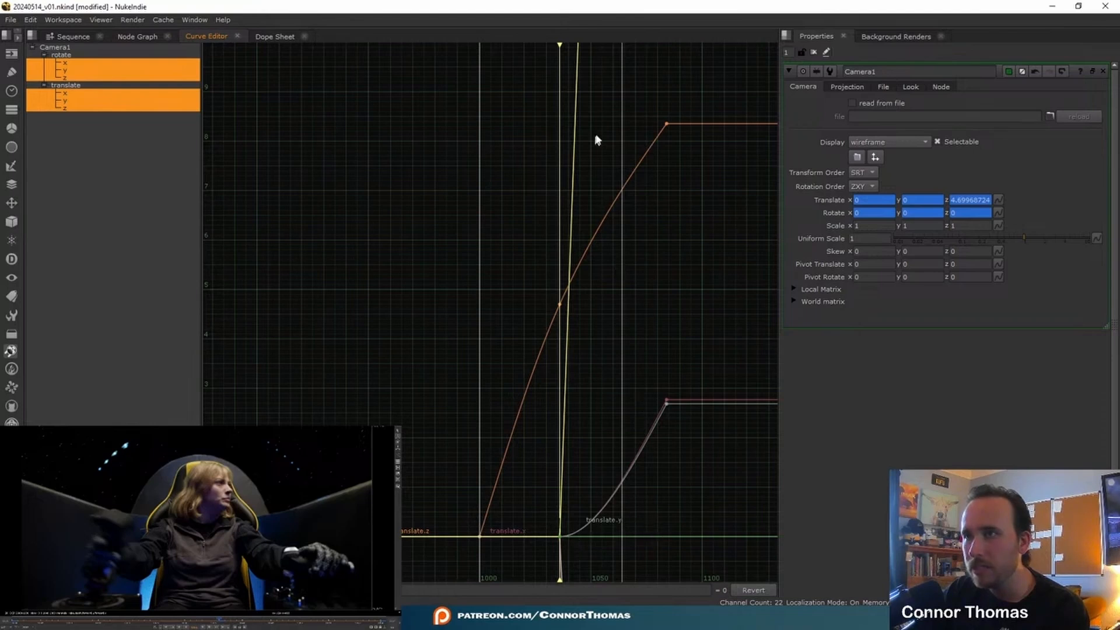
middle_drag(609, 111, 587, 380)
scroll(587, 379, down, 1)
middle_drag(571, 134, 582, 376)
middle_drag(544, 181, 541, 418)
middle_drag(576, 187, 542, 401)
middle_drag(557, 171, 541, 315)
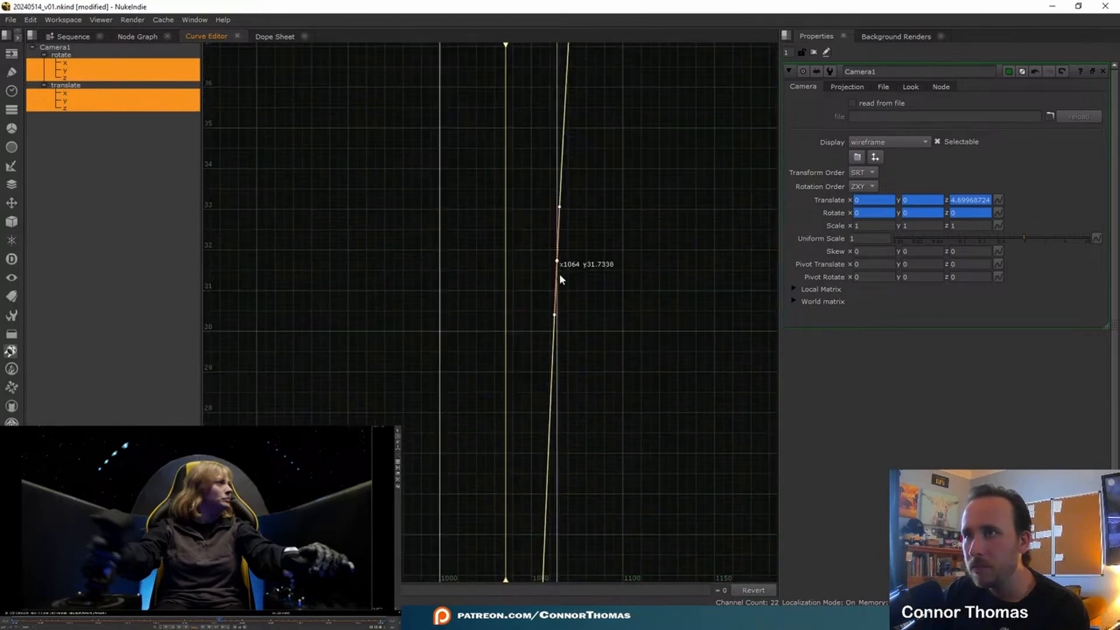
scroll(562, 273, up, 1)
drag(554, 314, 536, 311)
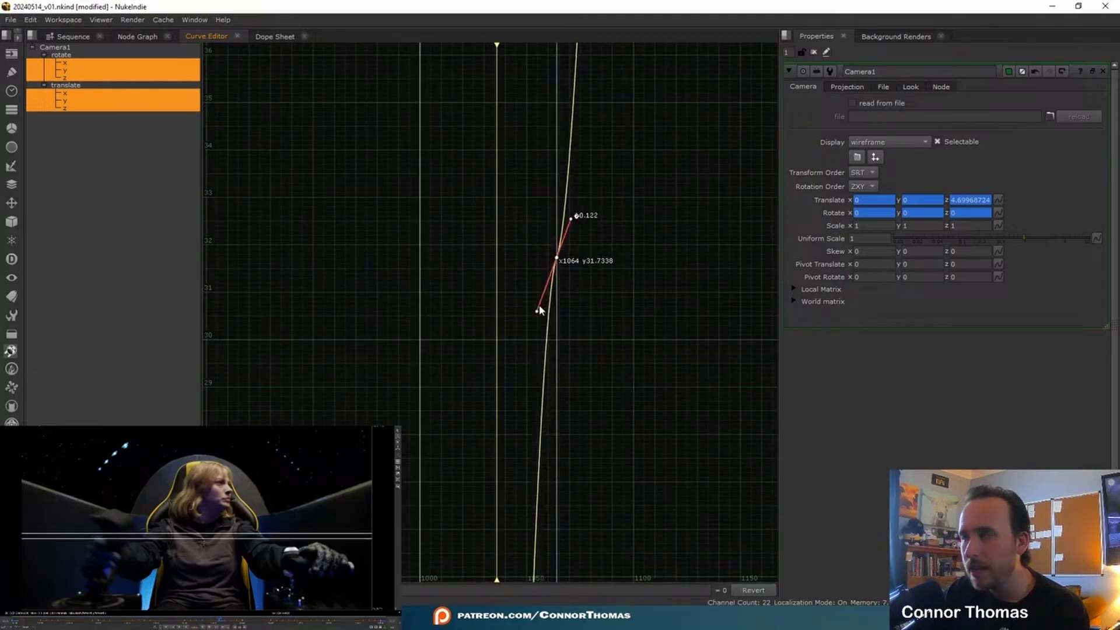
click(143, 621)
click(307, 621)
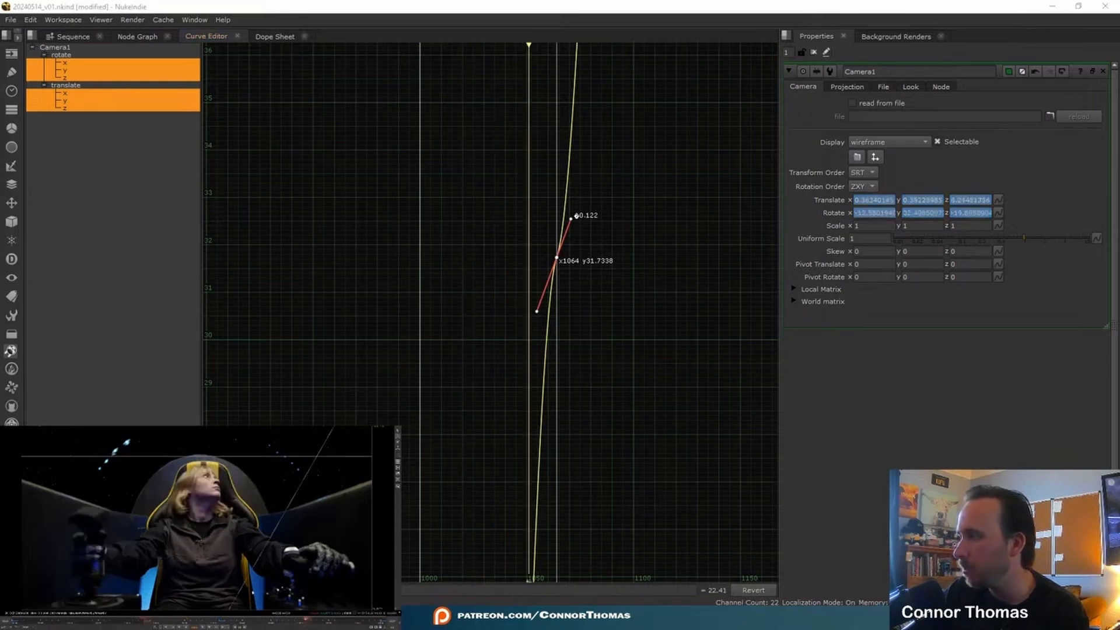
Adjust the tangent of Camera1's rotate y keyframe at frame 1064 and set the interpolation of Camera1's selected rotate and translate values to Smooth.
click(167, 620)
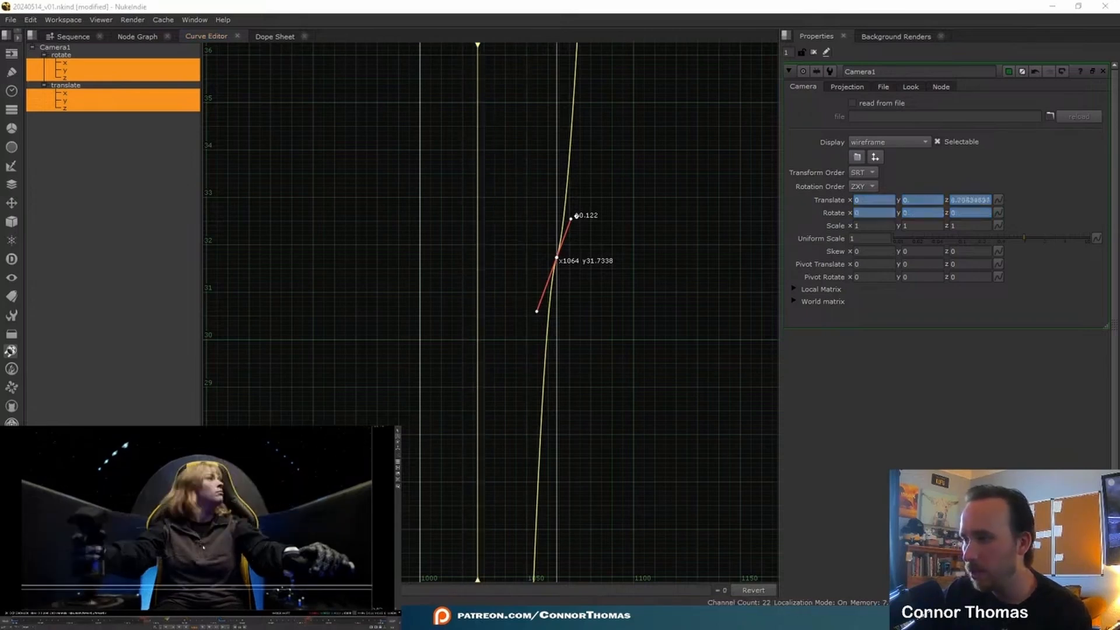
key(k)
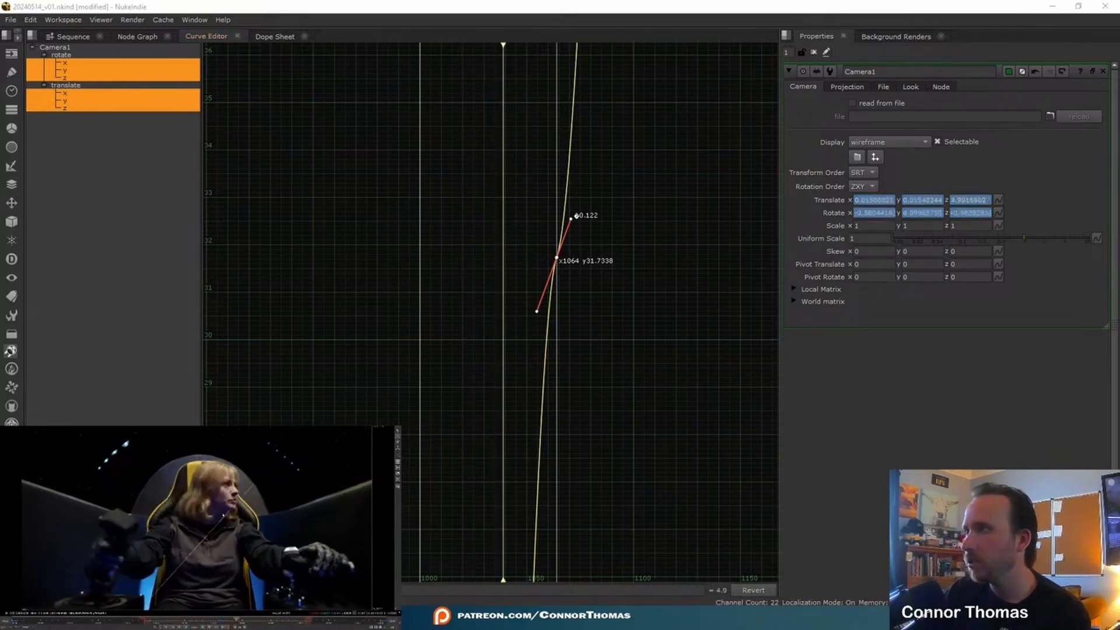
drag(536, 313, 516, 403)
right_click(870, 213)
mouse_move(916, 302)
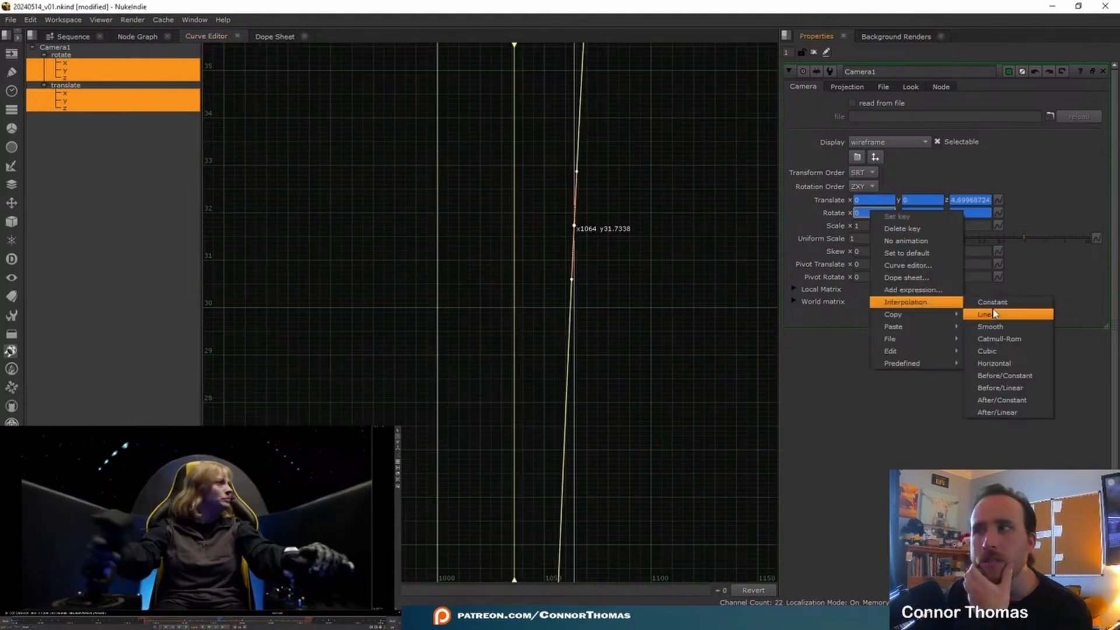
click(1018, 328)
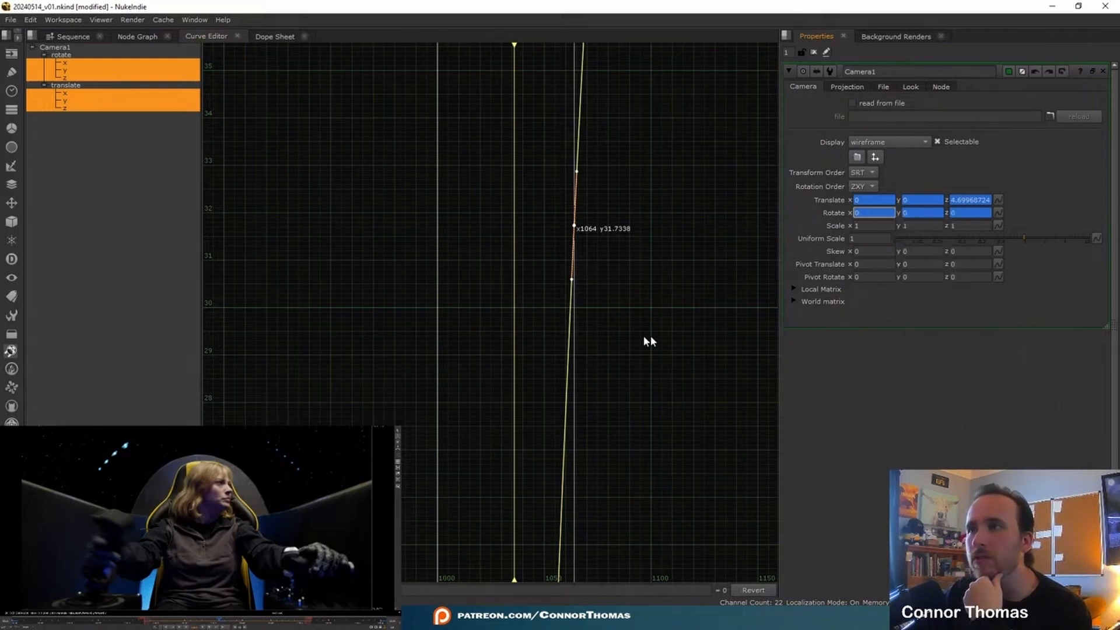
Offset Camera1's early rotate keyframes to frame 1039 in the Dope Sheet and play back the shot.
click(275, 36)
drag(452, 58, 421, 48)
scroll(431, 50, up, 1)
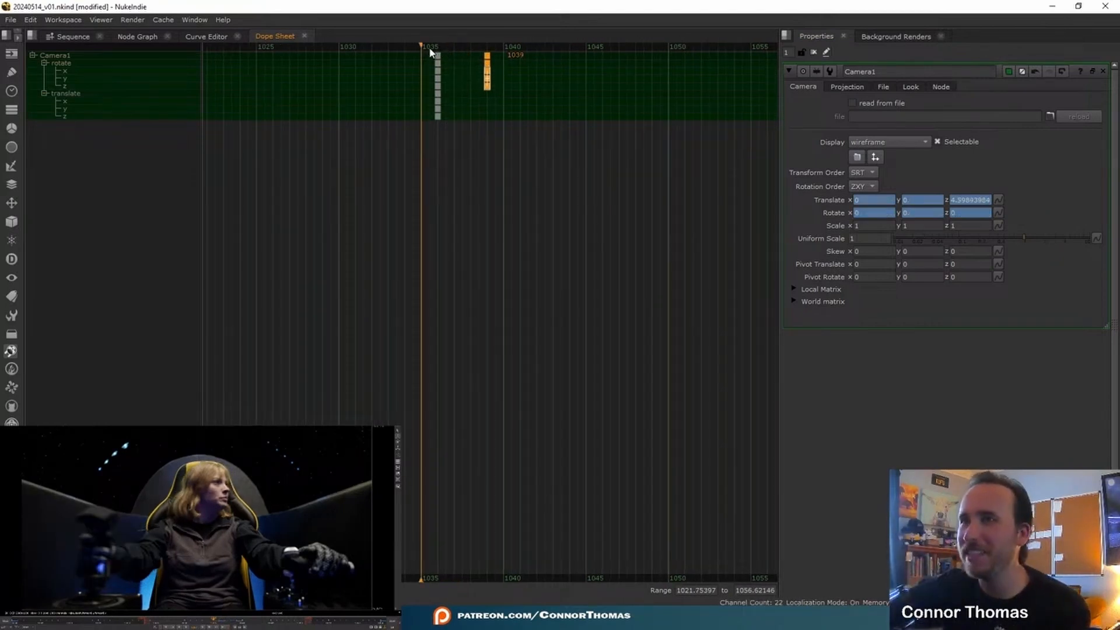
scroll(543, 176, down, 5)
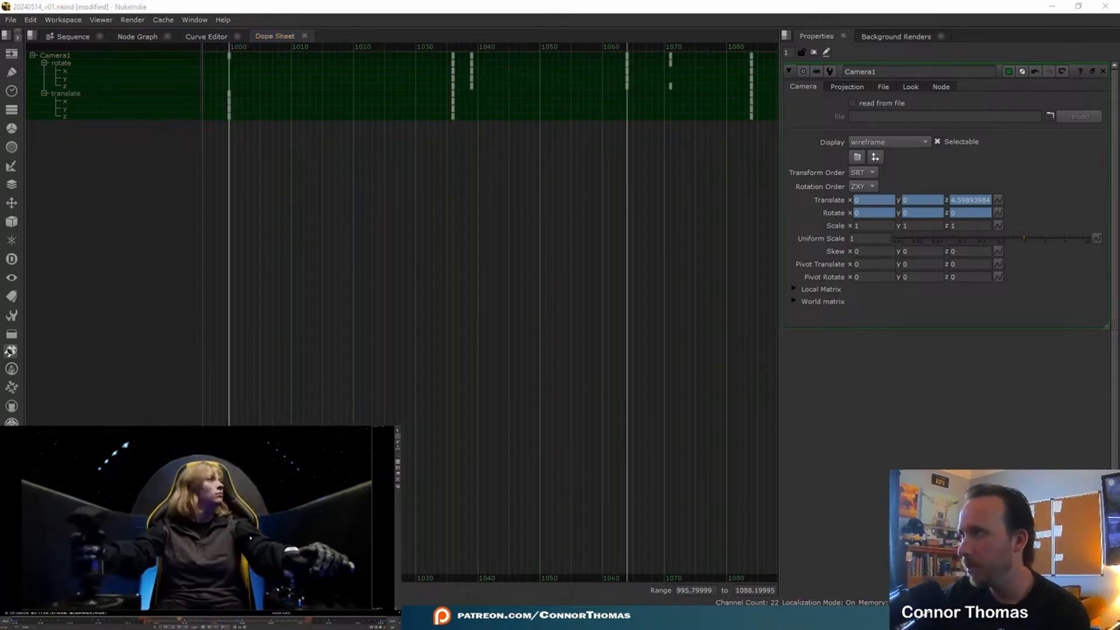
key(k)
View Scene1 from the node graph and examine the arrangement of the star cards and camera in 3D.
click(131, 38)
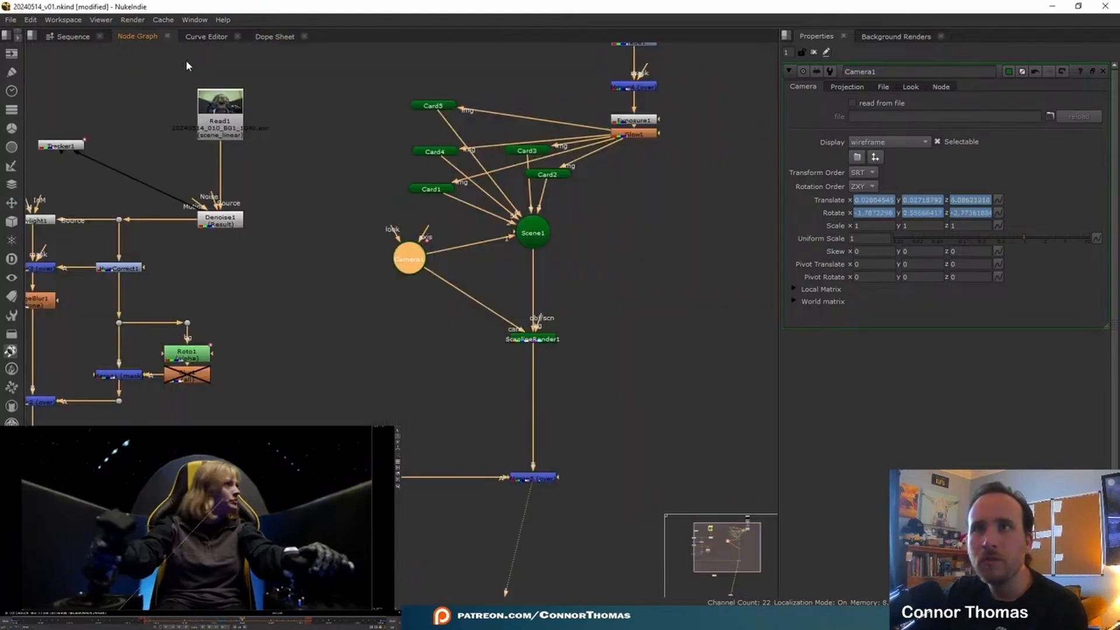
scroll(571, 234, down, 3)
middle_drag(575, 306, 484, 350)
scroll(485, 354, up, 2)
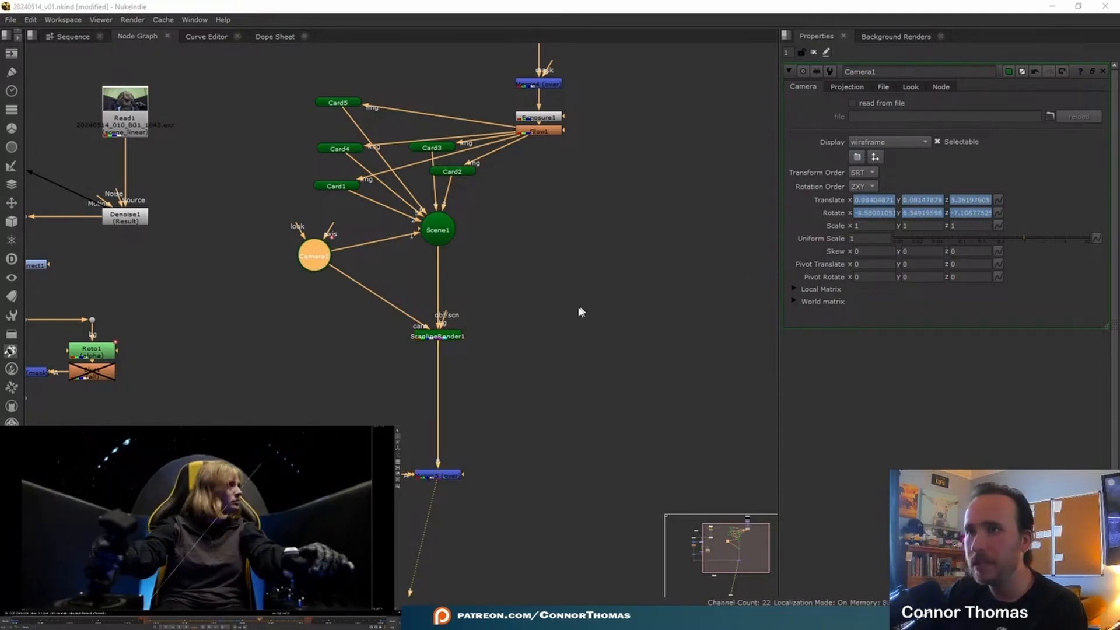
click(551, 260)
middle_drag(530, 208, 546, 304)
click(461, 336)
key(1)
ctrl+drag(167, 512, 191, 538)
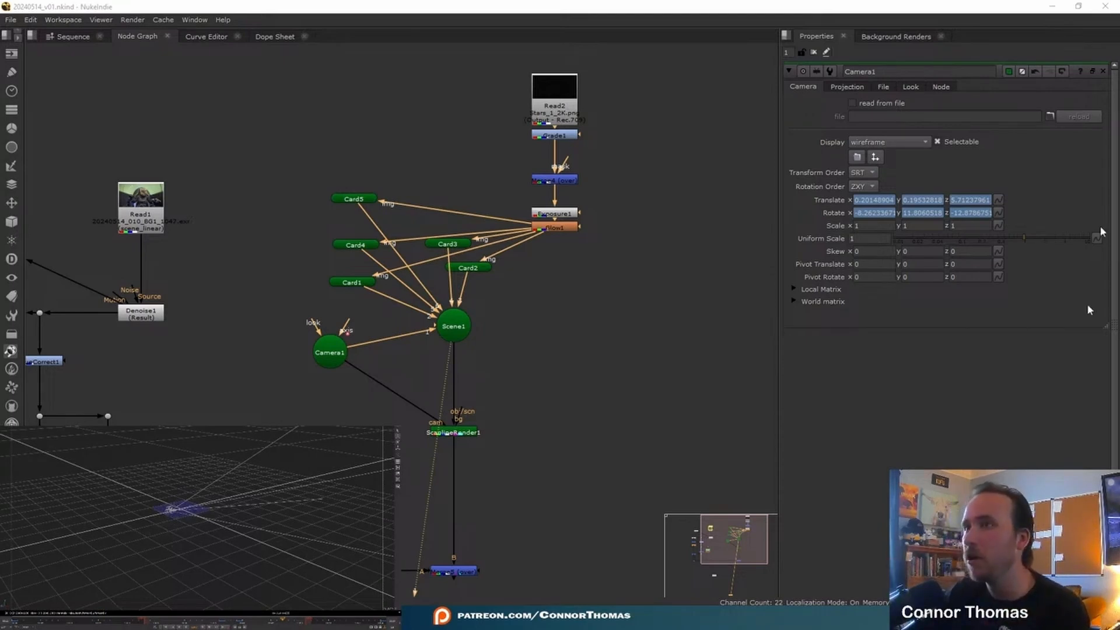
mouse_move(197, 510)
ctrl+mouse_down()
mouse_move(204, 497)
mouse_move(196, 520)
ctrl+mouse_up()
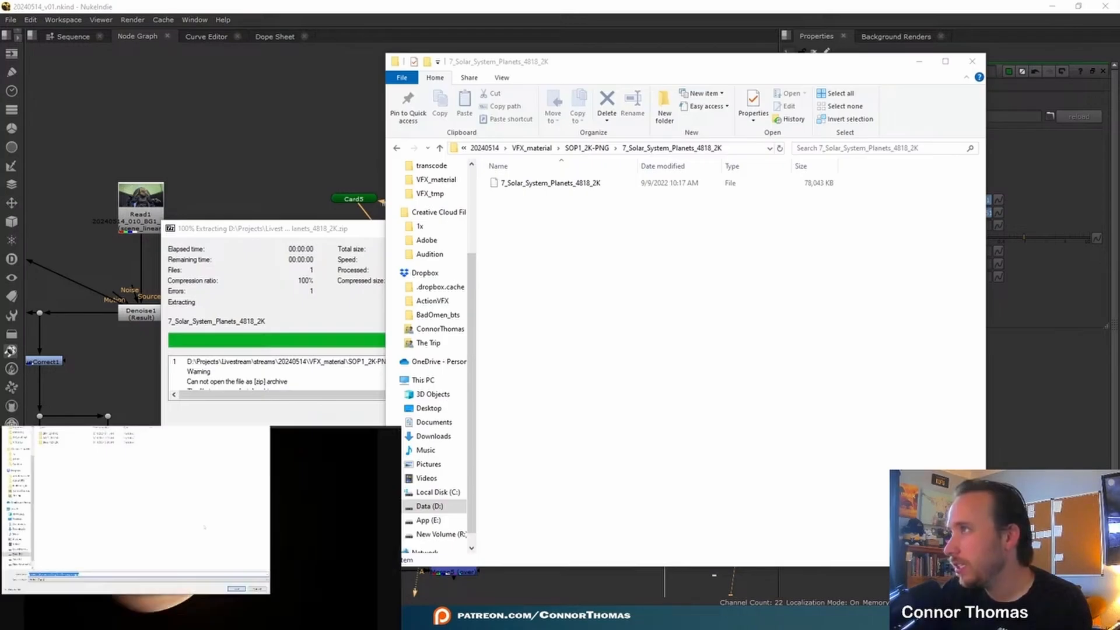
Import planet-volumes-awYEQyYdHVE-unsplash.jpg and set its input transform to Output - Rec.709.
click(236, 589)
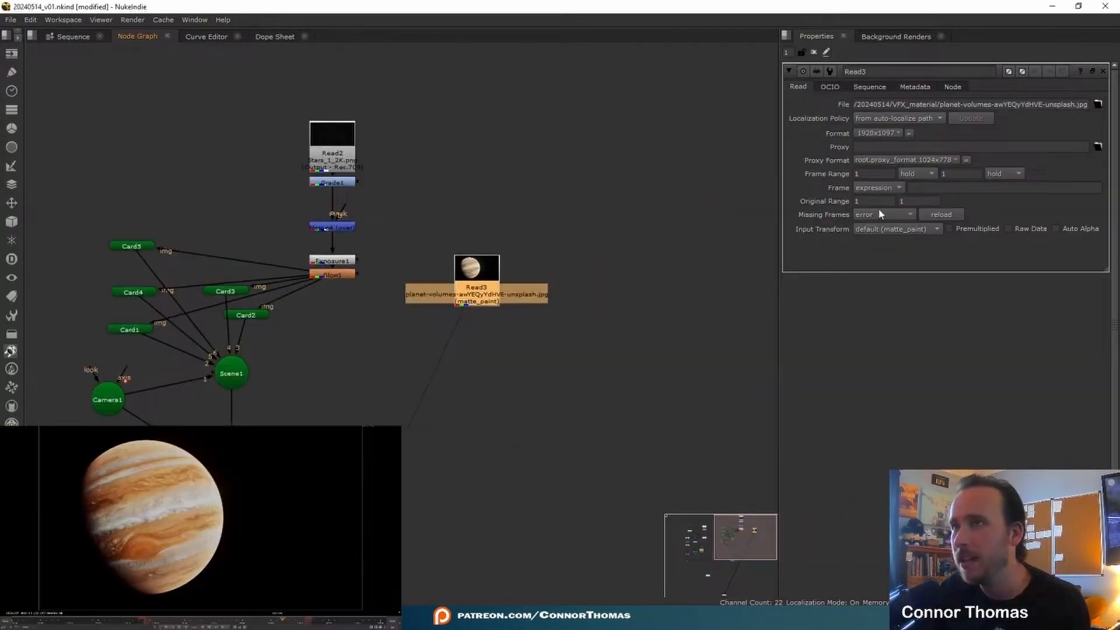
click(880, 228)
mouse_move(983, 429)
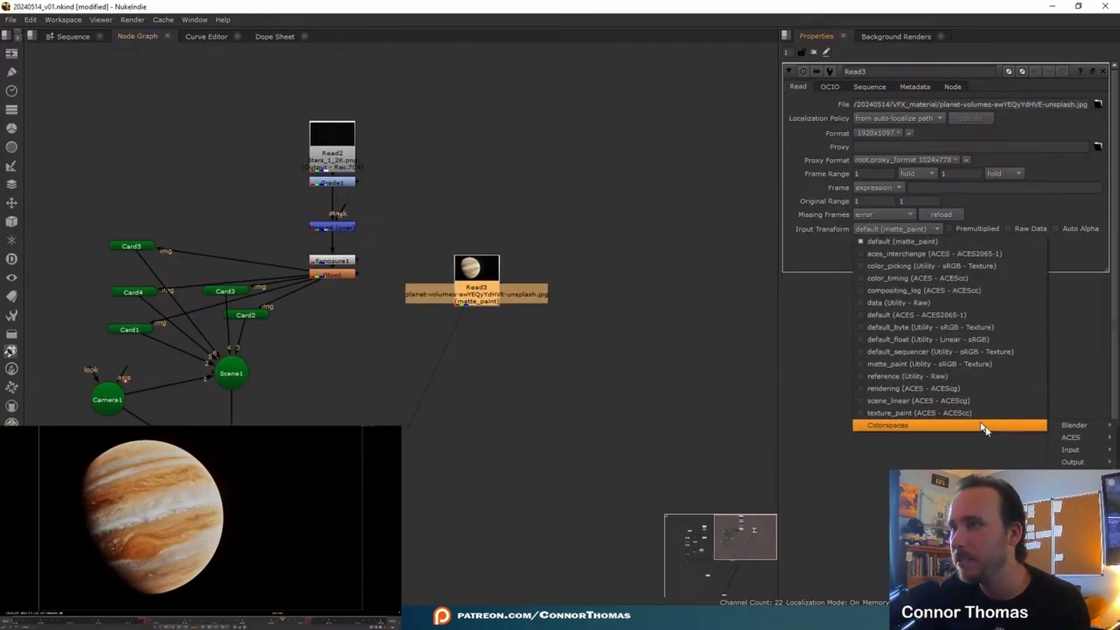
click(1062, 454)
drag(284, 459, 317, 507)
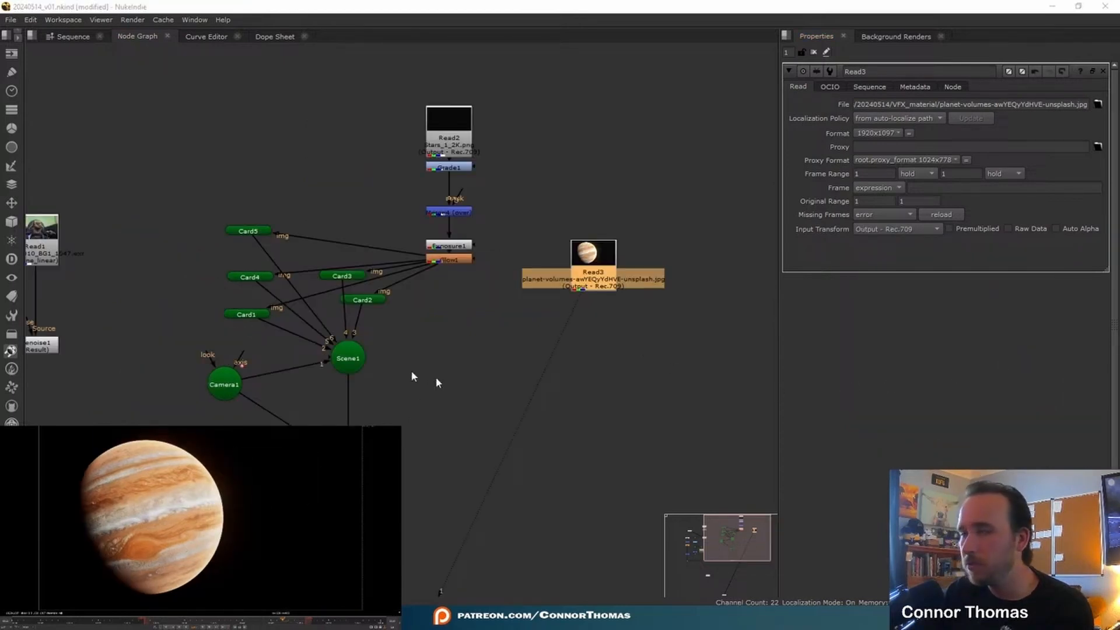
Add a Merge node directly beneath the planet image and place a Roto node beside it, feeding the merge's B input.
key(m)
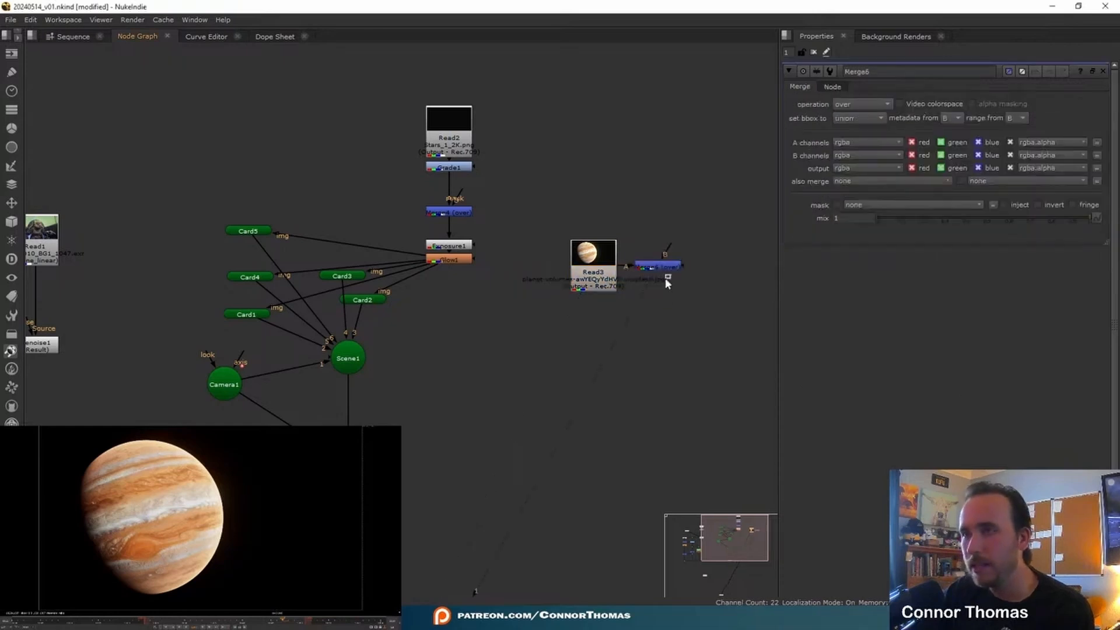
drag(667, 270, 602, 338)
click(659, 324)
key(o)
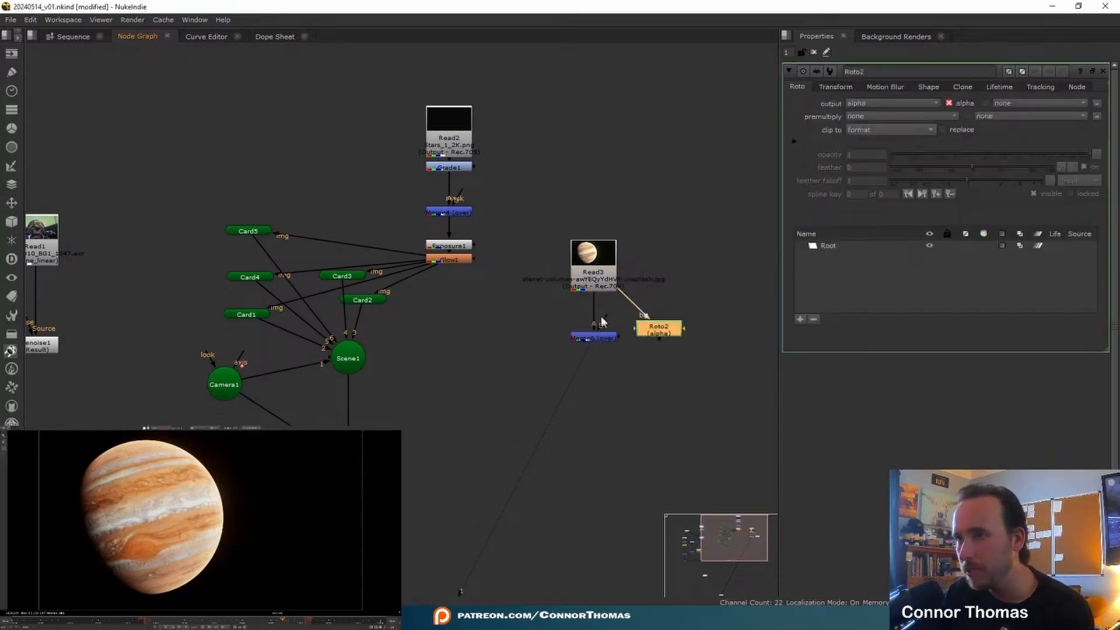
drag(650, 334, 502, 342)
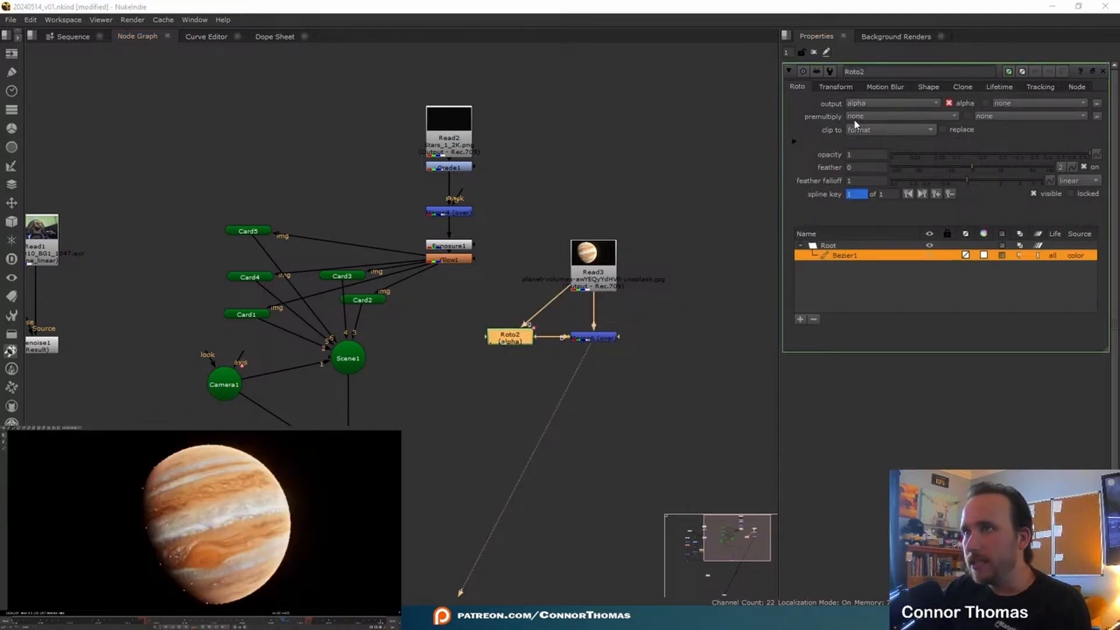
Set Roto2 to premultiply rgba and change Merge6's operation to mask.
click(855, 123)
click(869, 150)
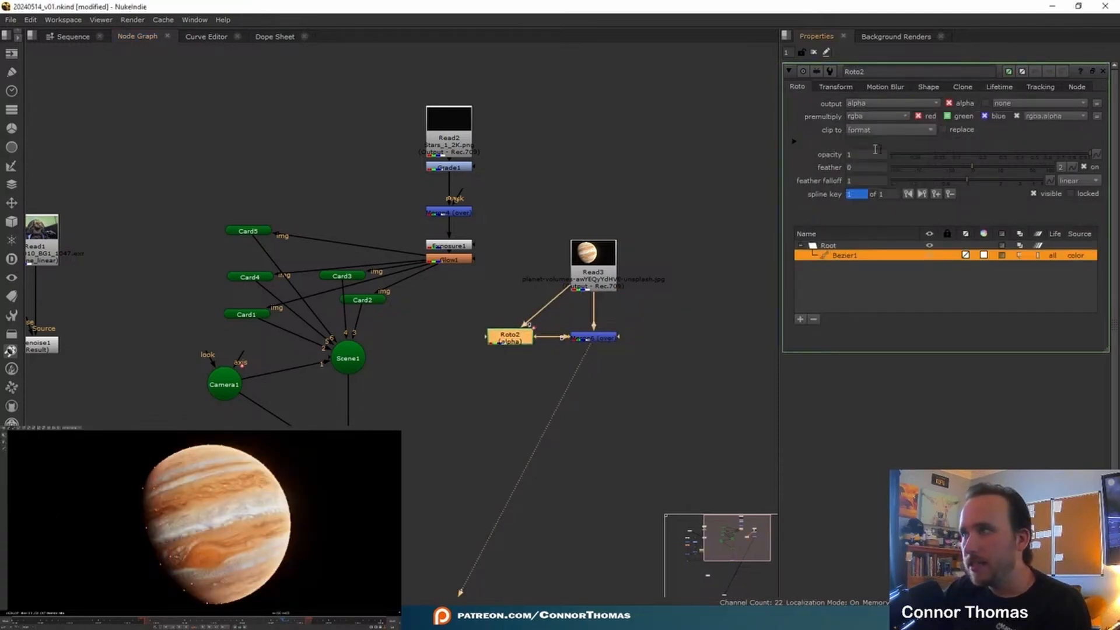
scroll(651, 359, up, 5)
double_click(577, 318)
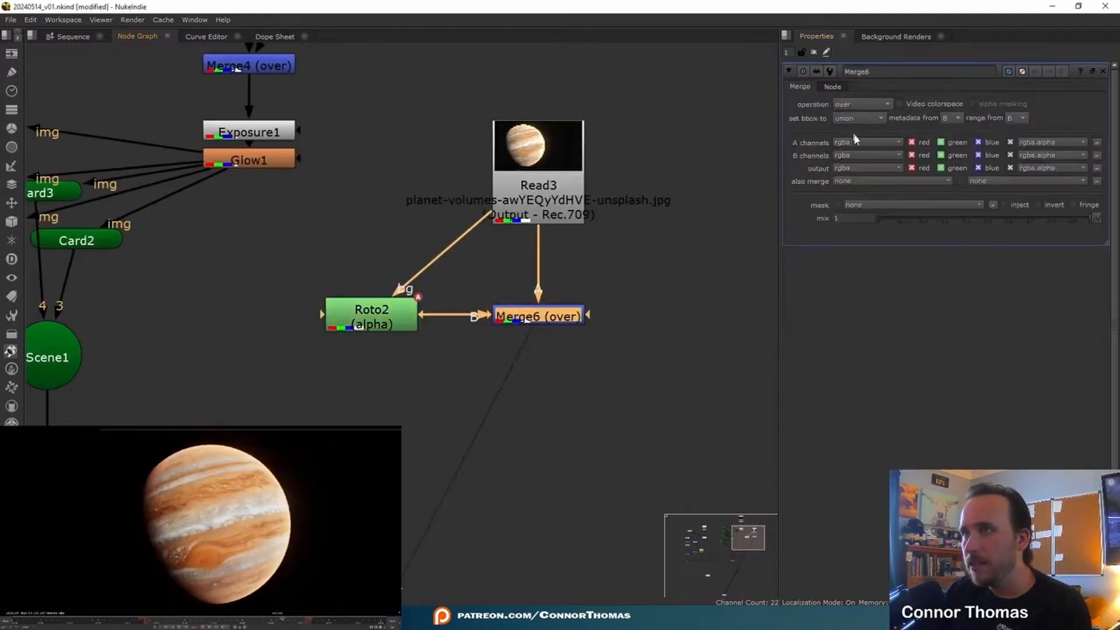
click(857, 104)
click(857, 201)
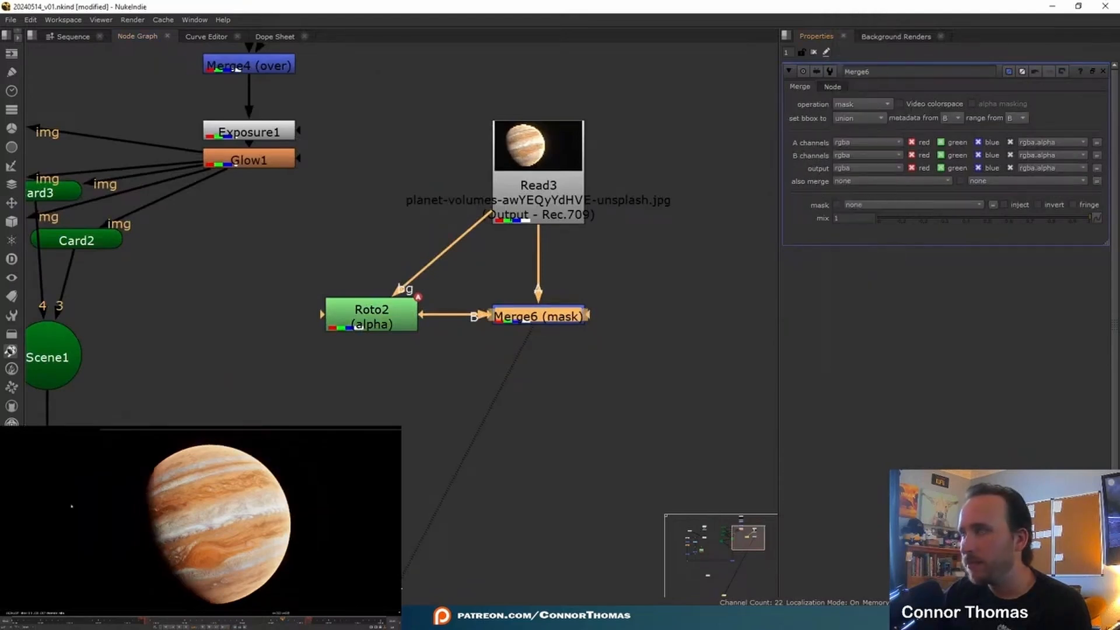
Inspect the planet's alpha and pull out the feather on the shadowed edge of Roto2's Bezier shape.
scroll(214, 535, down, 3)
scroll(214, 534, up, 3)
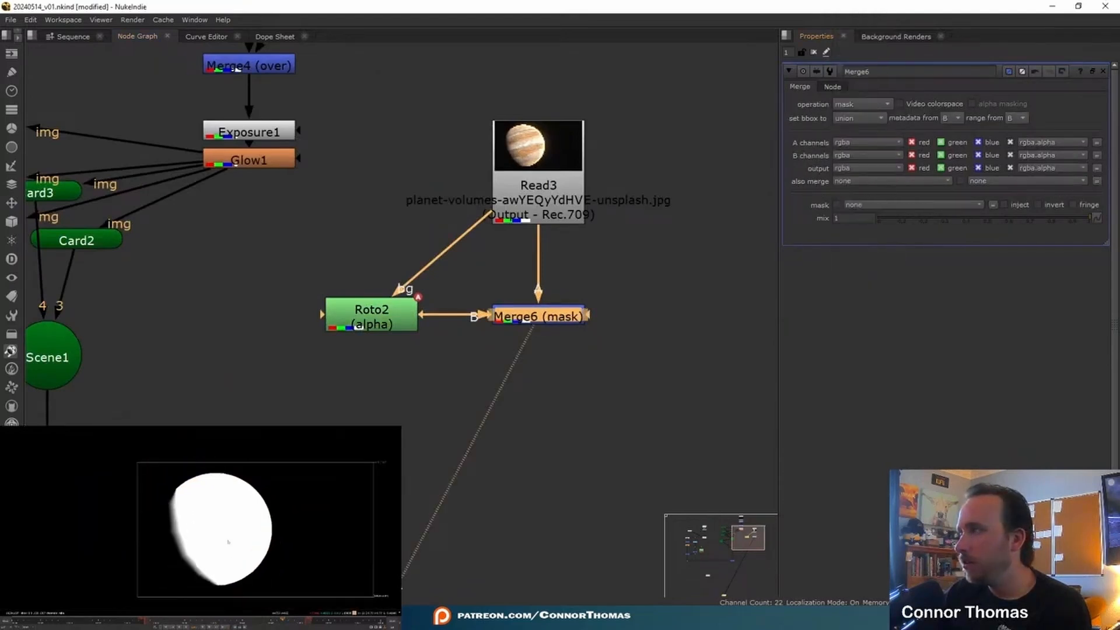
key(a)
key(a)
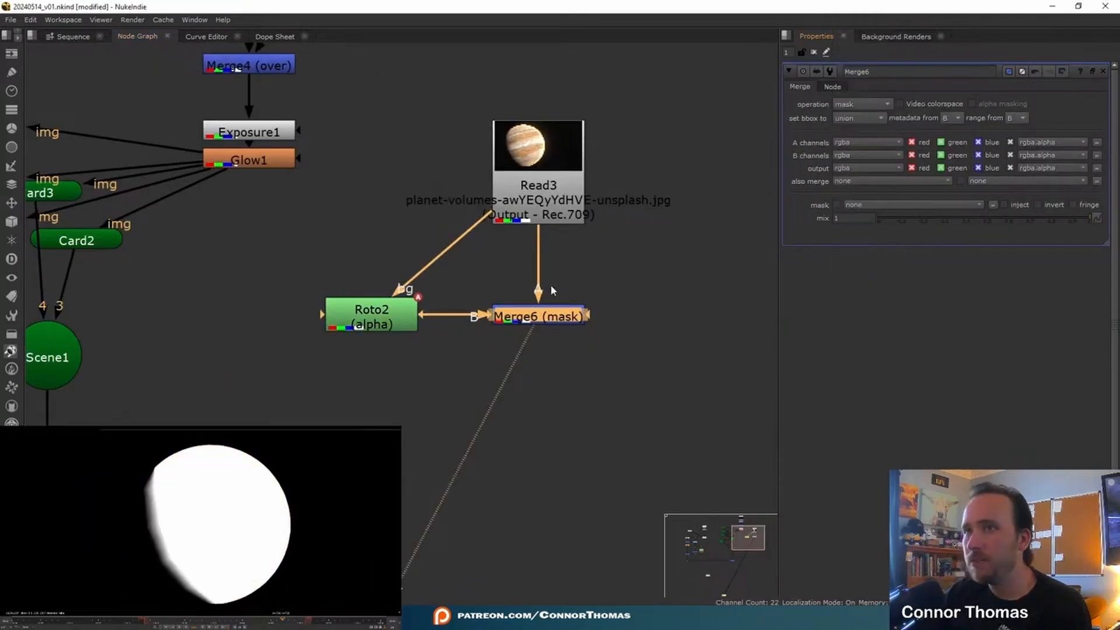
double_click(372, 315)
scroll(138, 494, up, 3)
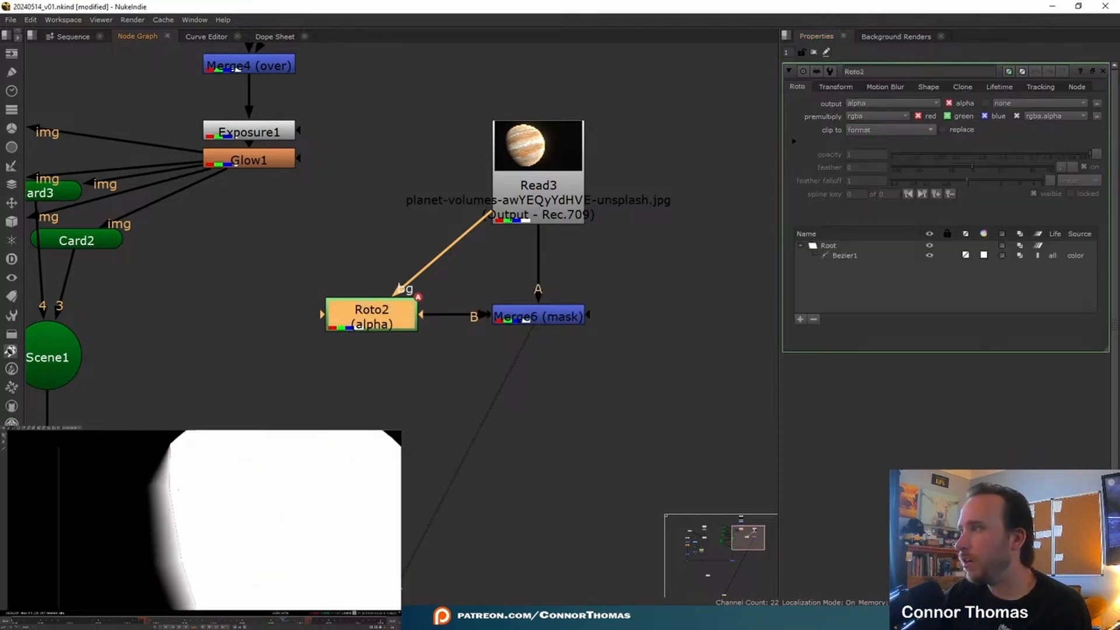
click(171, 489)
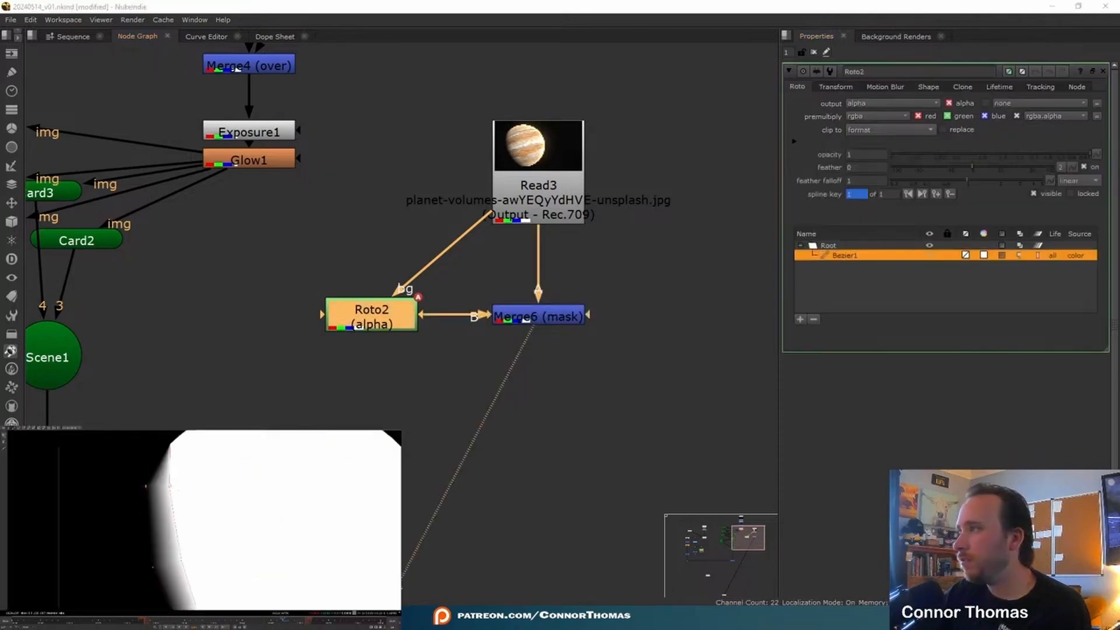
drag(145, 486, 100, 492)
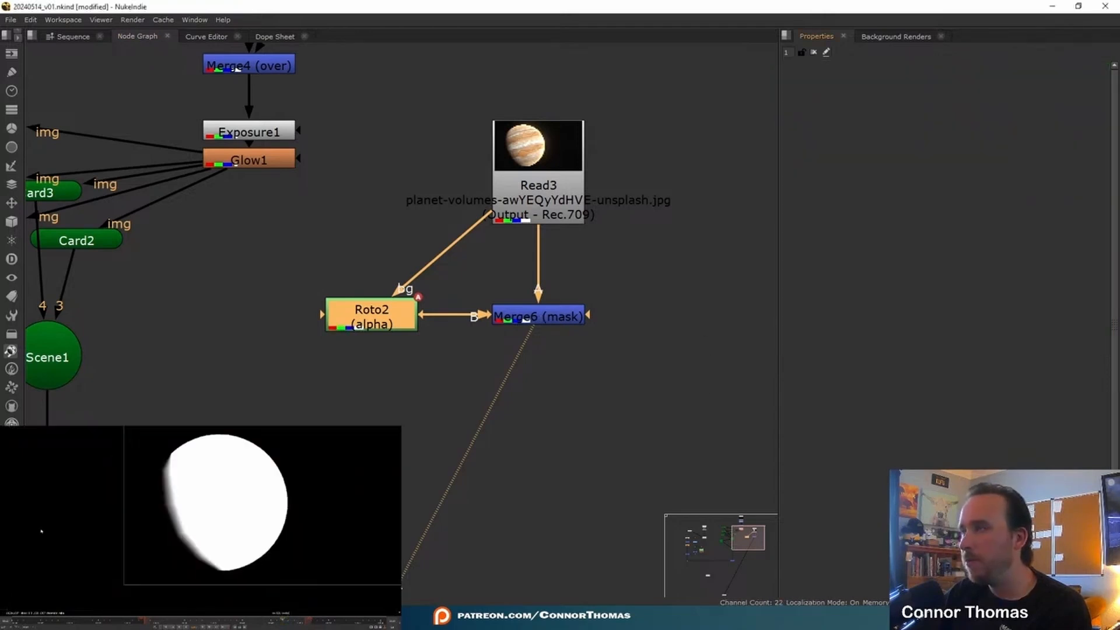
key(a)
Open Card6, which carries the planet, and reposition it in the 3D scene to about x -9.24 and y -2.92.
scroll(241, 514, down, 5)
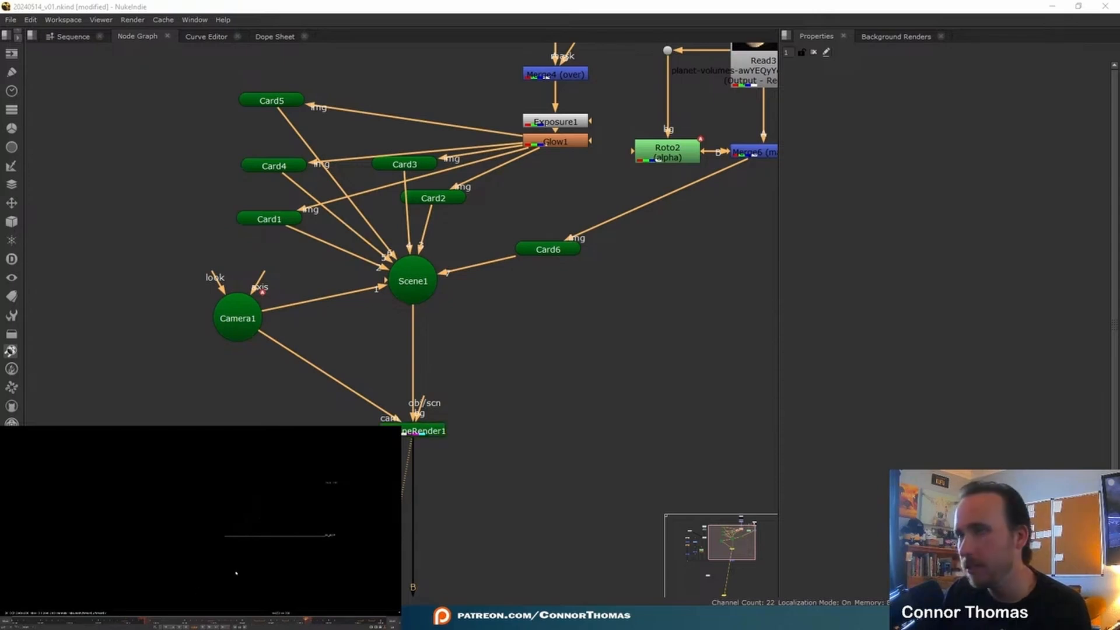
key(Tab)
double_click(547, 249)
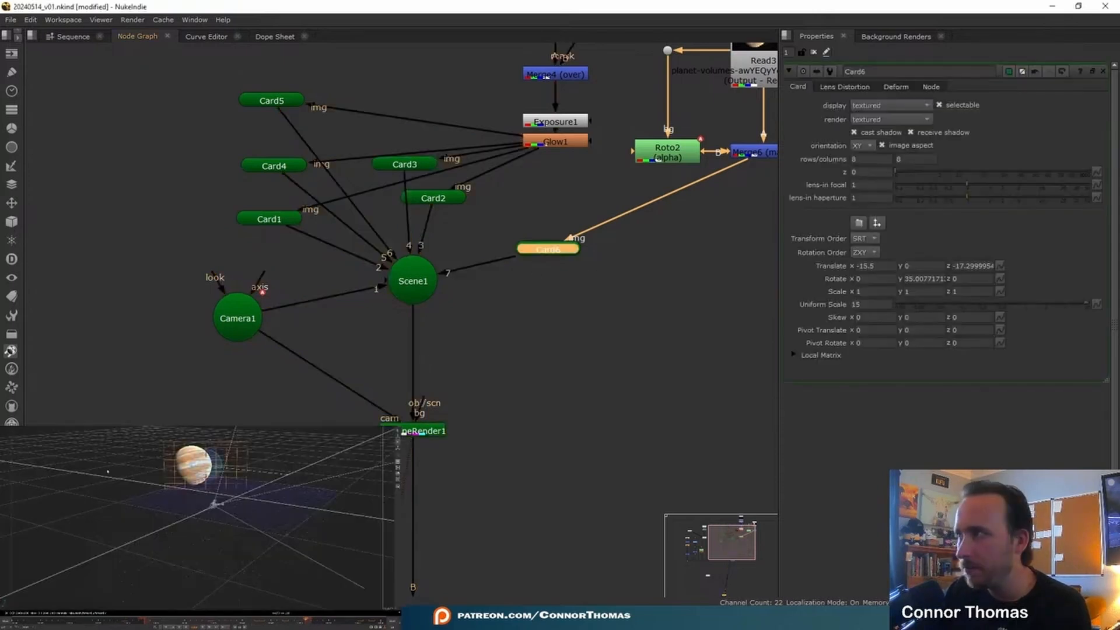
click(375, 461)
drag(205, 464, 180, 481)
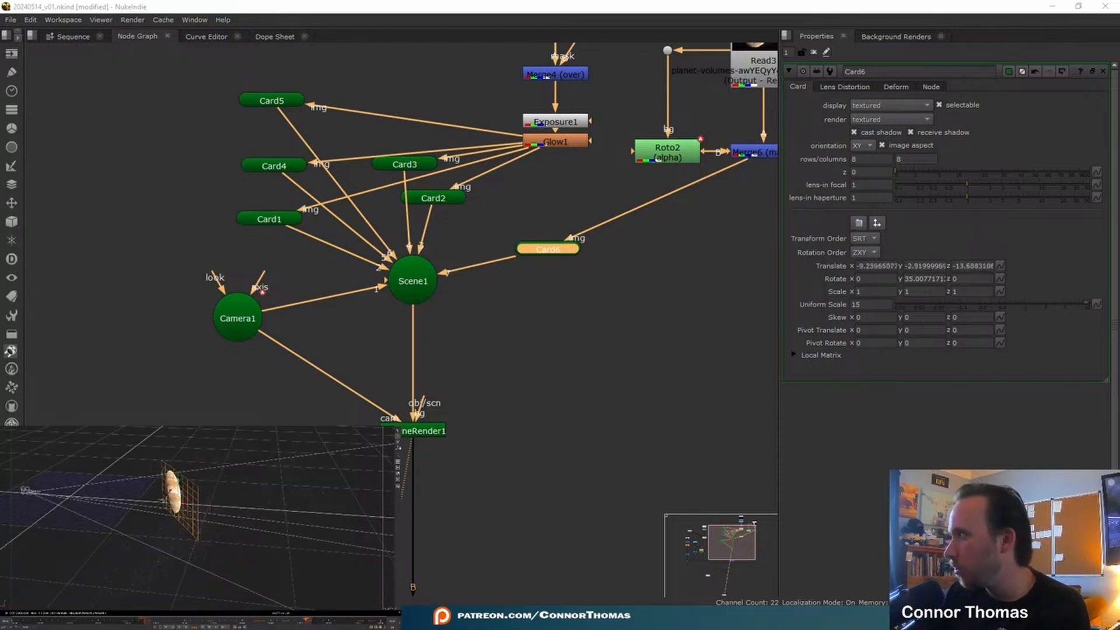
ctrl+drag(185, 500, 188, 485)
Undo and redo the last adjustment to compare Card6's placement, ending with the adjustment undone.
key(ctrl+z)
key(ctrl+y)
key(ctrl+z)
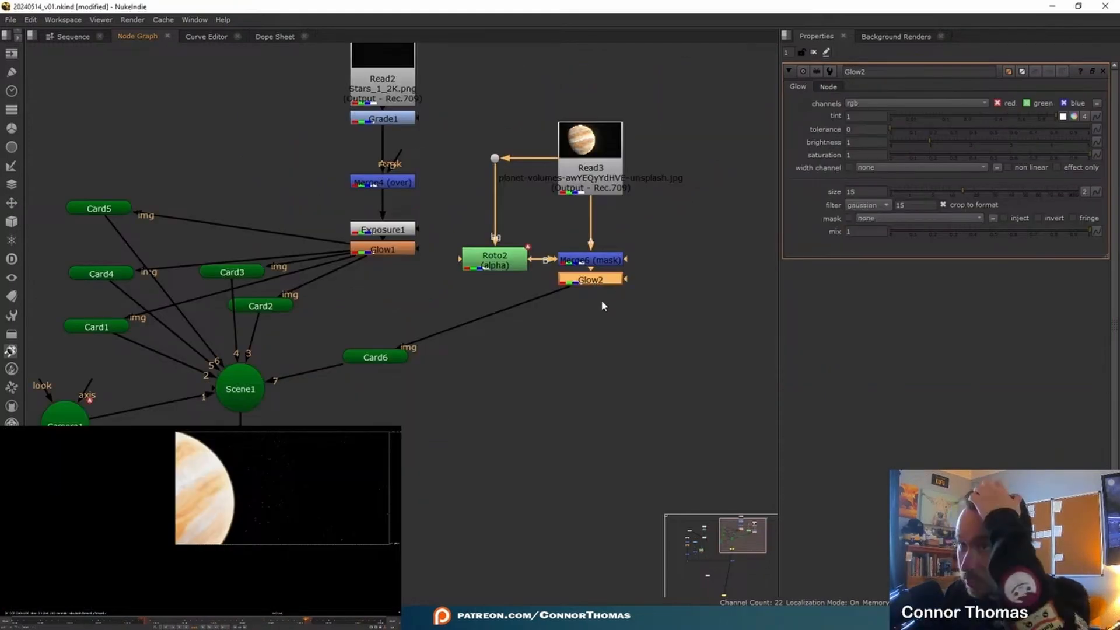
Space Glow2 below Merge6 and set its saturation to 0.585, brightness to 0.56 and size to 17.
drag(603, 280, 603, 307)
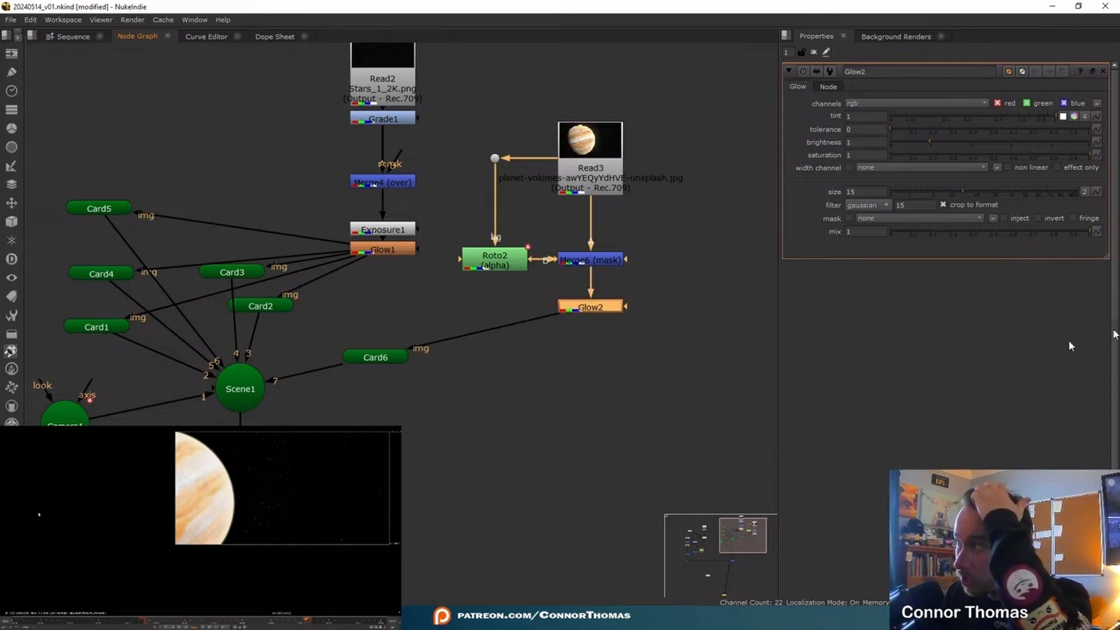
click(1029, 194)
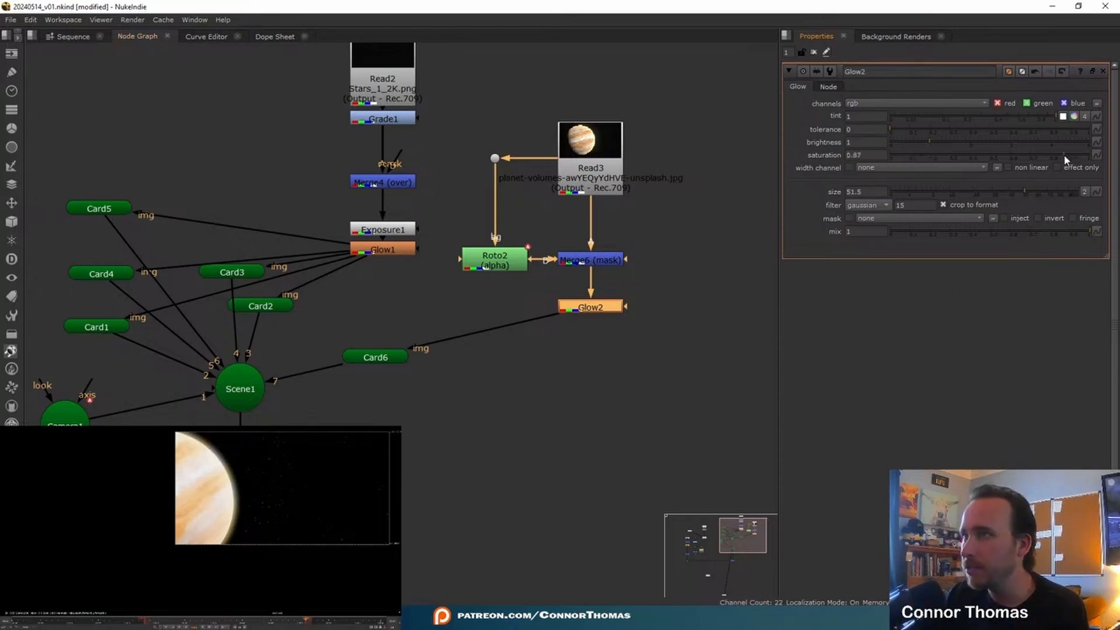
drag(1042, 158, 1003, 155)
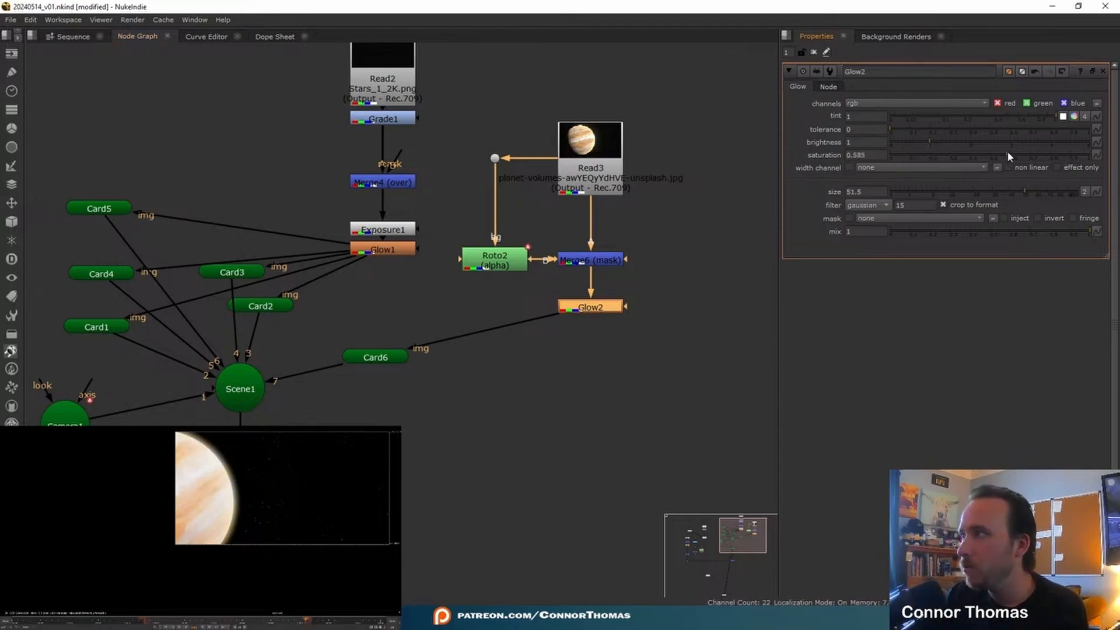
click(913, 141)
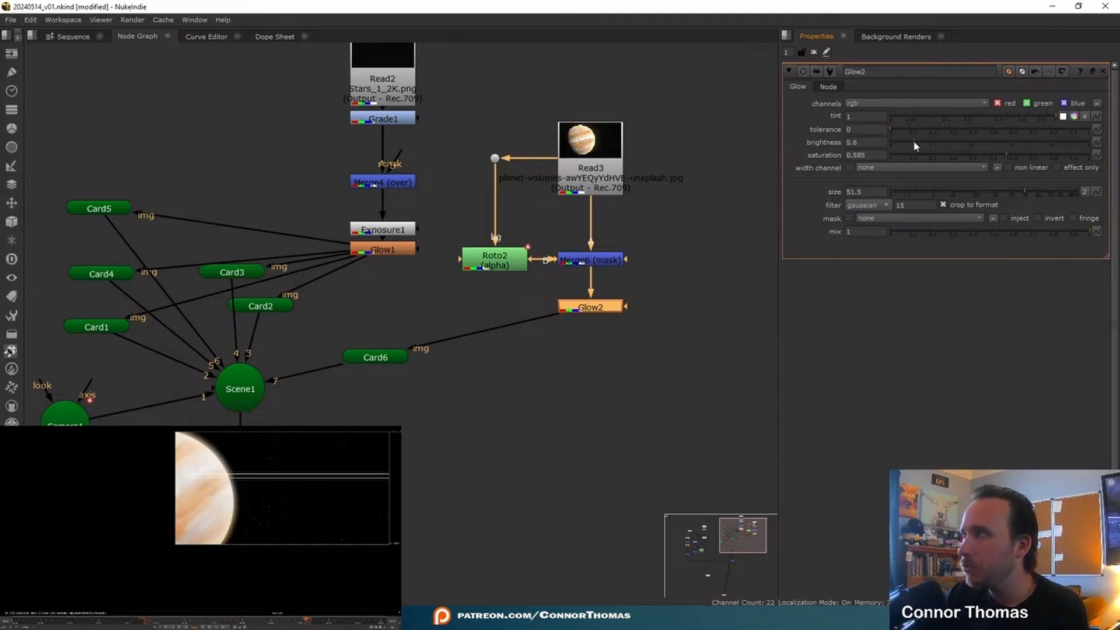
click(911, 141)
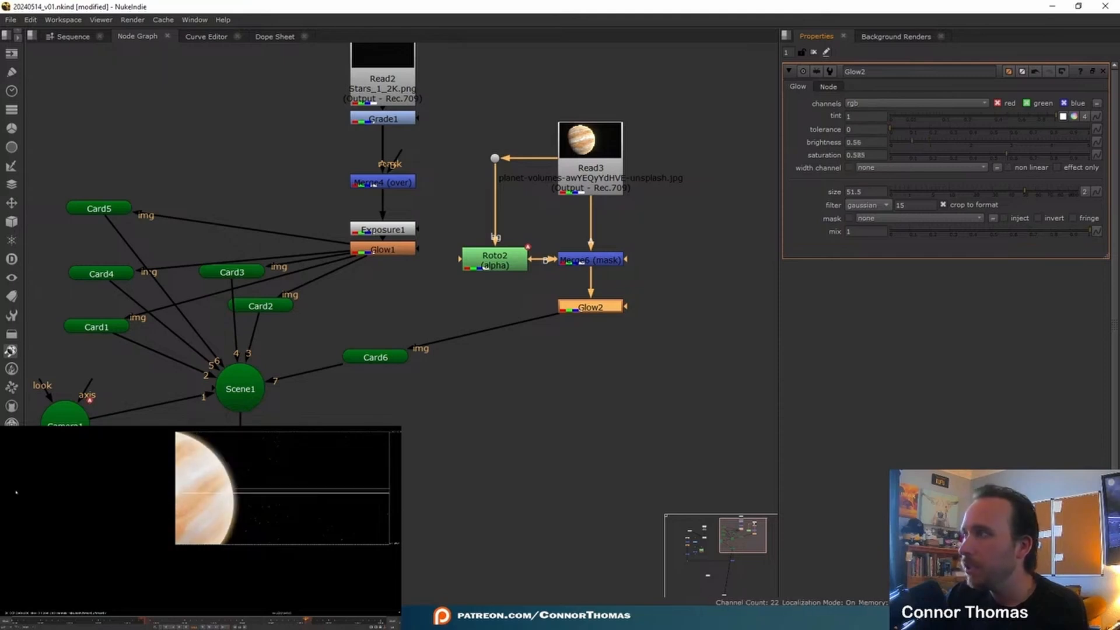
click(968, 190)
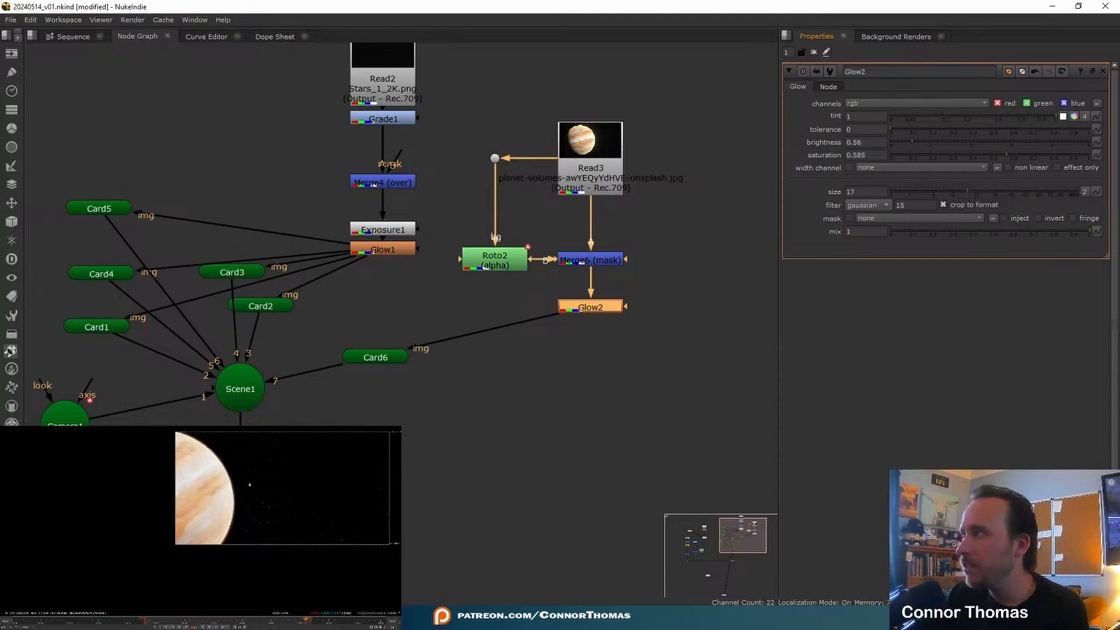
scroll(243, 486, up, 6)
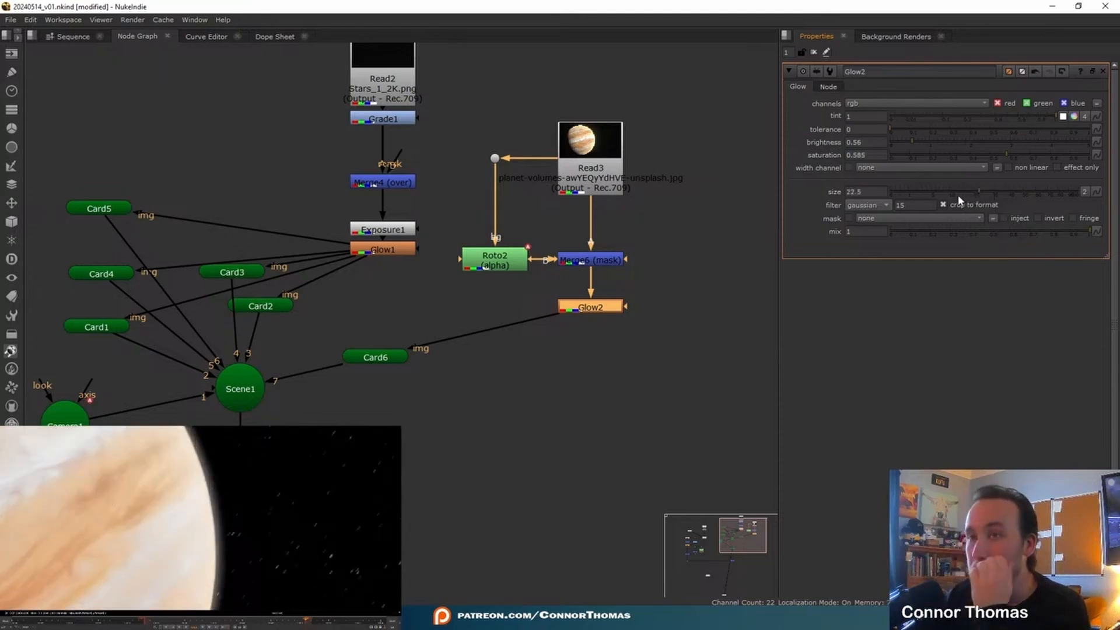
Move Glow2 further below Merge6 to leave room for more nodes between them.
middle_drag(600, 306, 593, 317)
drag(593, 318, 594, 345)
click(702, 317)
key(Tab)
text(ed)
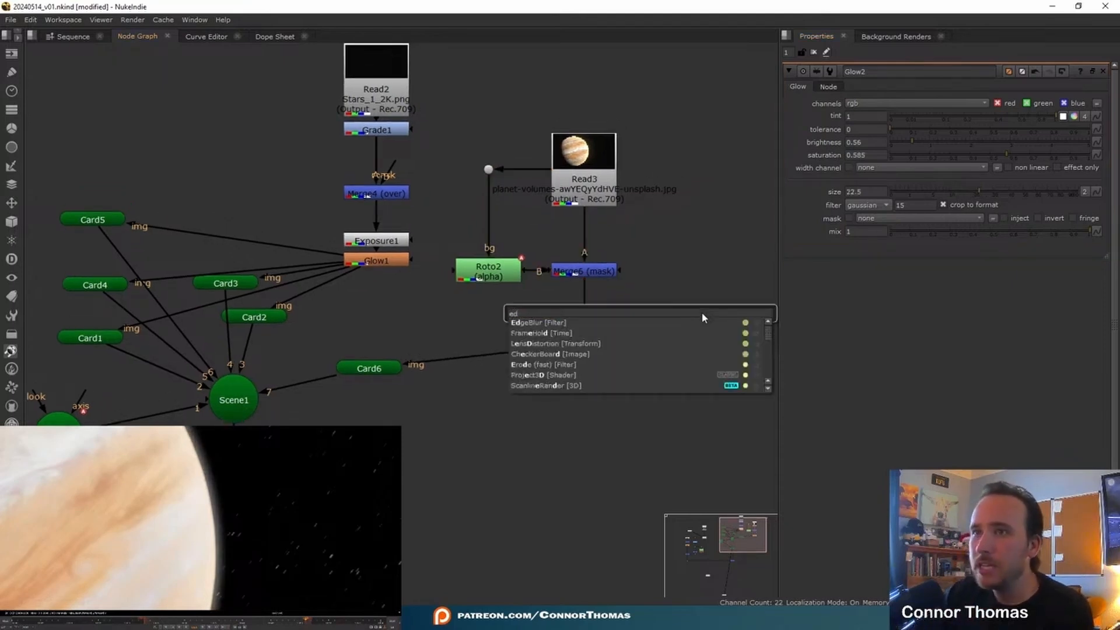
key(Escape)
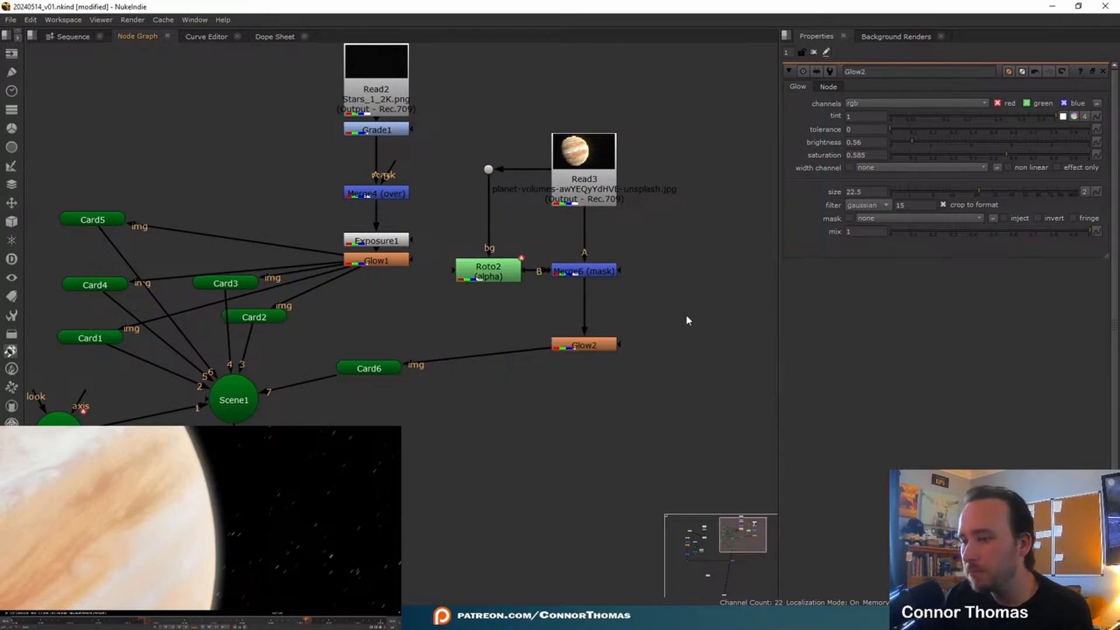
Branch a Blur node off Merge6 beside the planet's main pipe, view it and set its size to 63.5.
key(b)
drag(659, 311, 613, 259)
drag(670, 298, 609, 271)
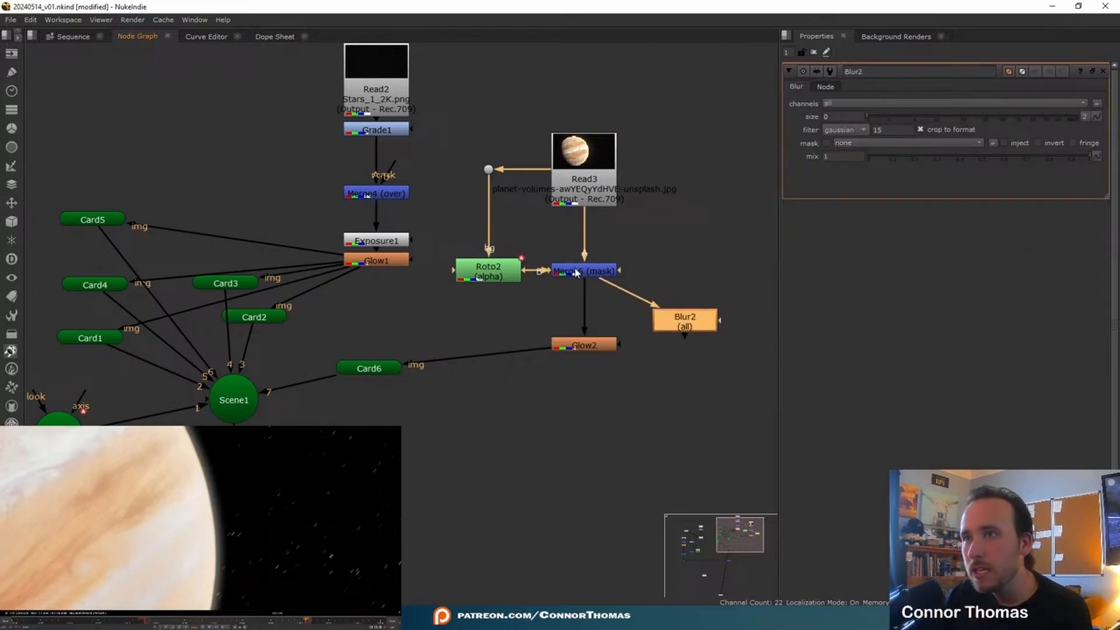
drag(689, 328, 710, 303)
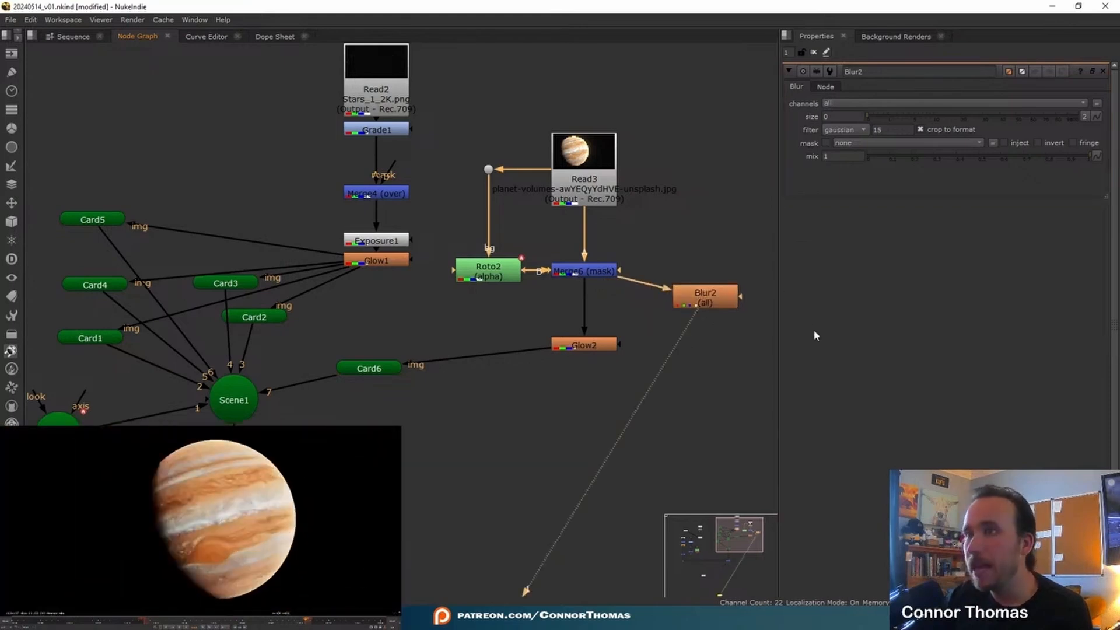
click(725, 300)
drag(888, 118, 1036, 106)
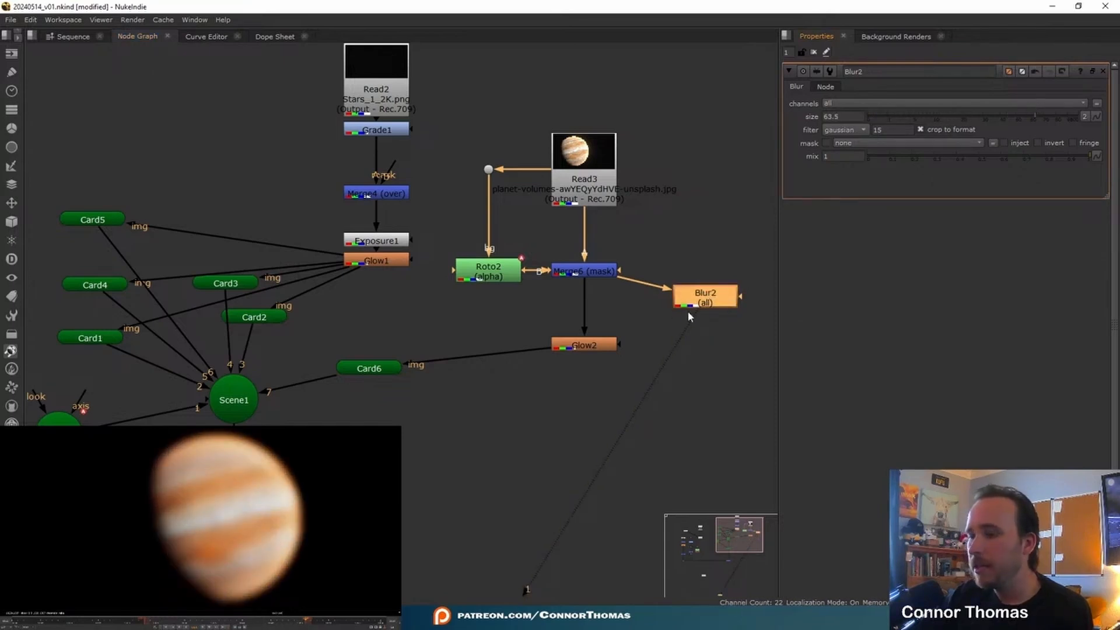
Merge the sharp planet from Merge6 over Blur2 above Glow2, with the blur as the B input, and align the nodes.
key(m)
drag(747, 297, 575, 299)
double_click(583, 185)
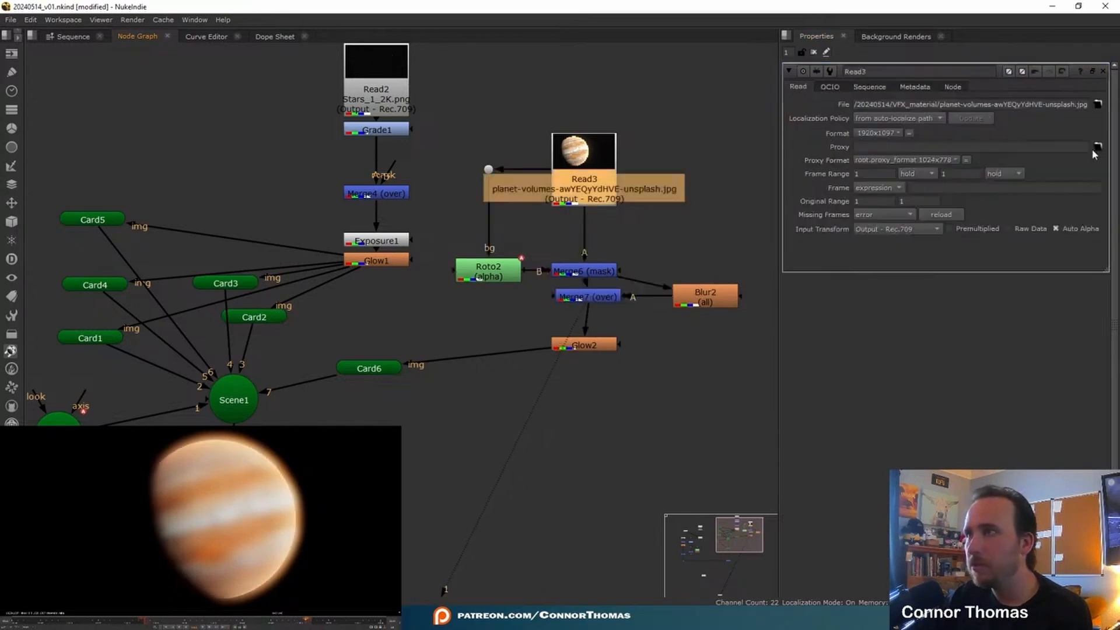
click(1103, 71)
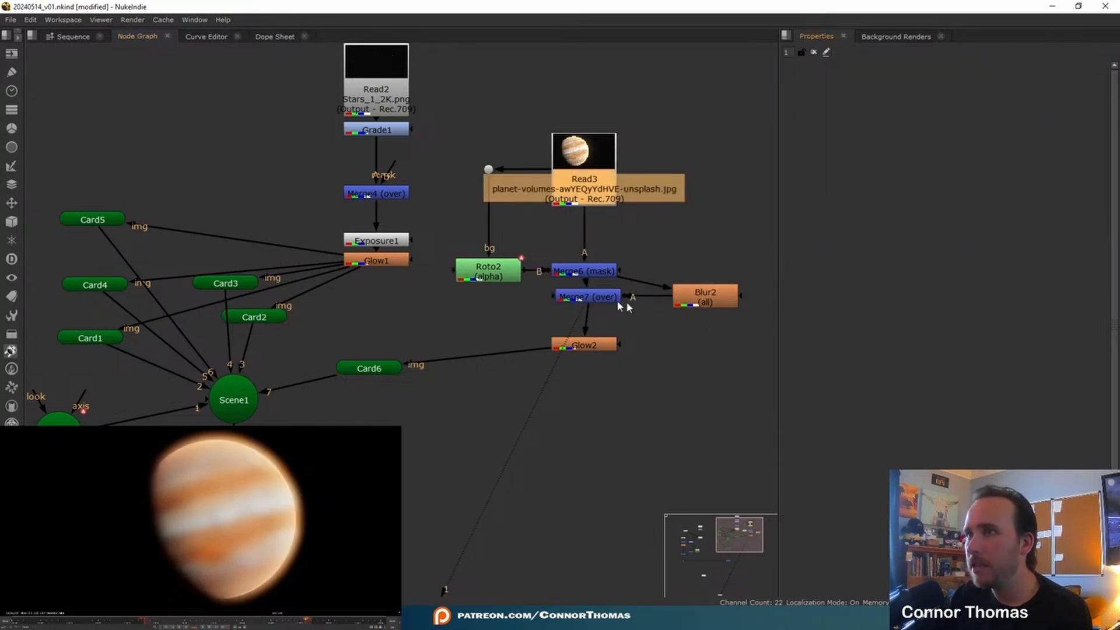
click(595, 300)
drag(595, 300, 591, 311)
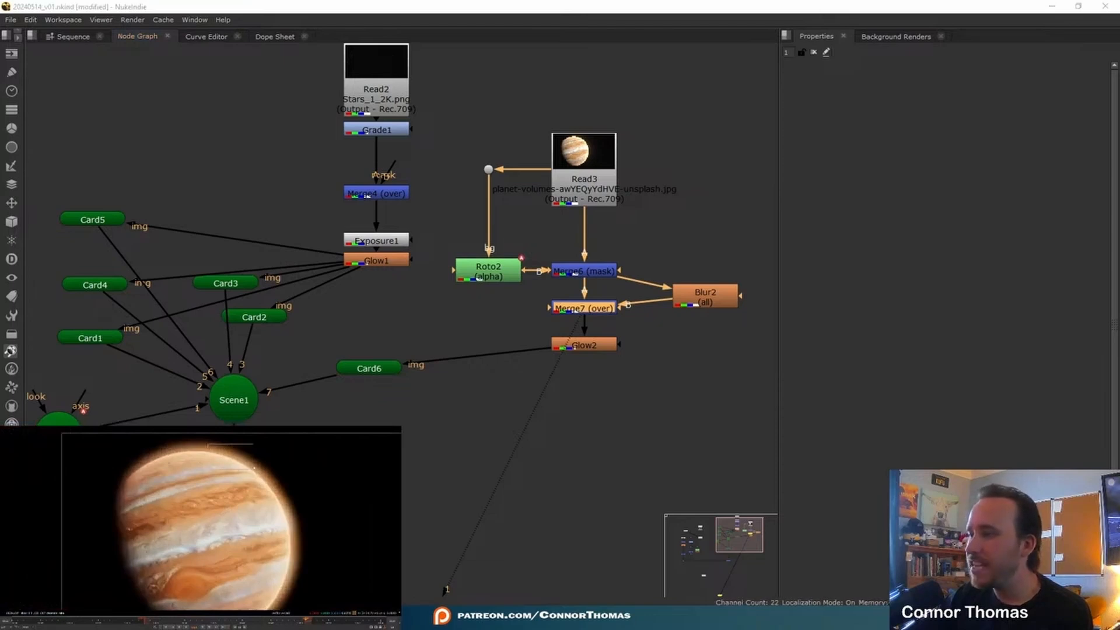
drag(714, 303, 722, 278)
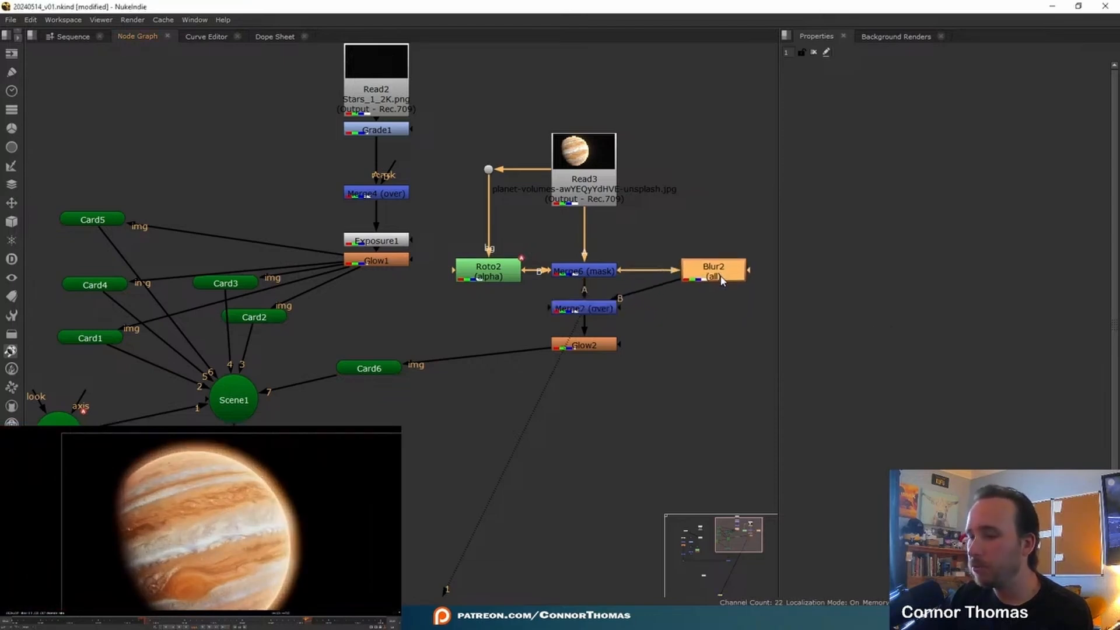
Add a Transform after Blur2, centred on the planet at x 651, y 586, and scale it to 0.94.
key(t)
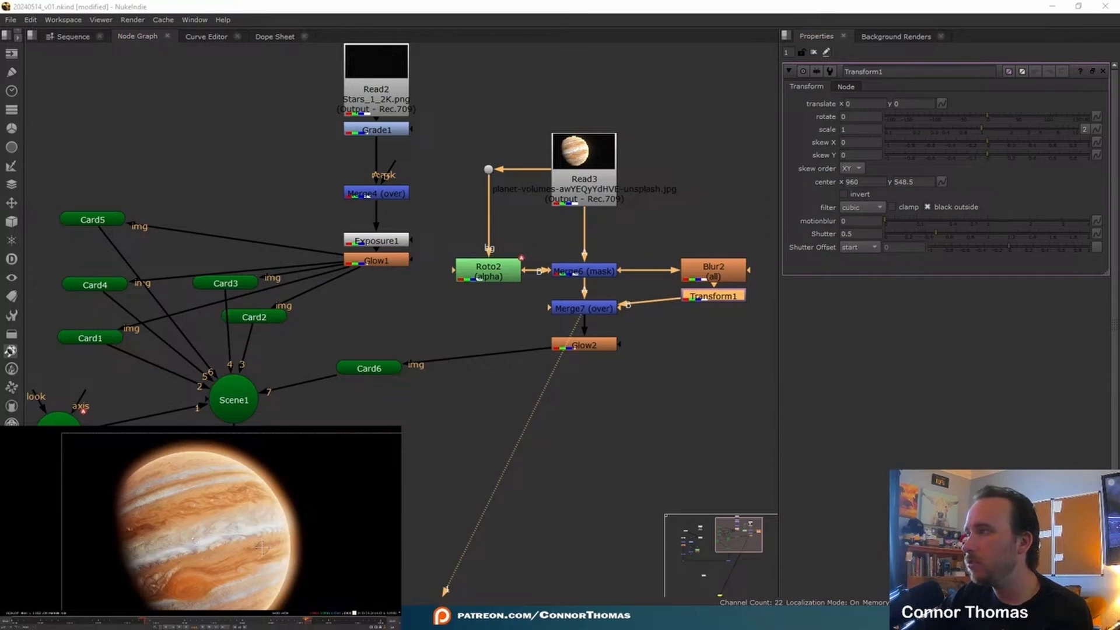
click(863, 182)
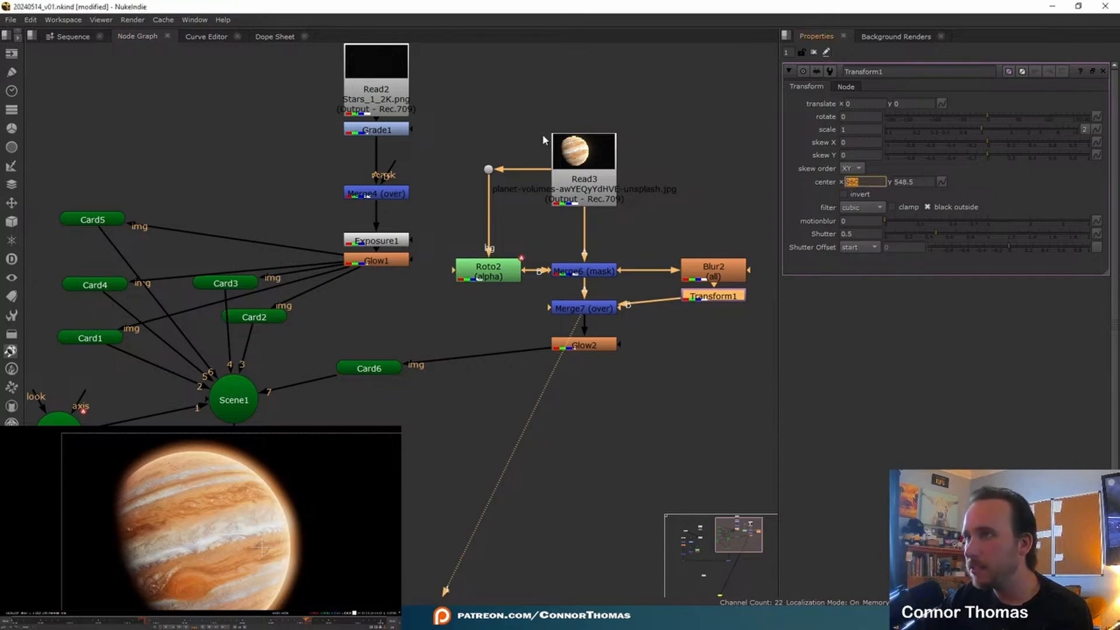
text(51)
key(Tab)
text(586)
key(Return)
click(980, 131)
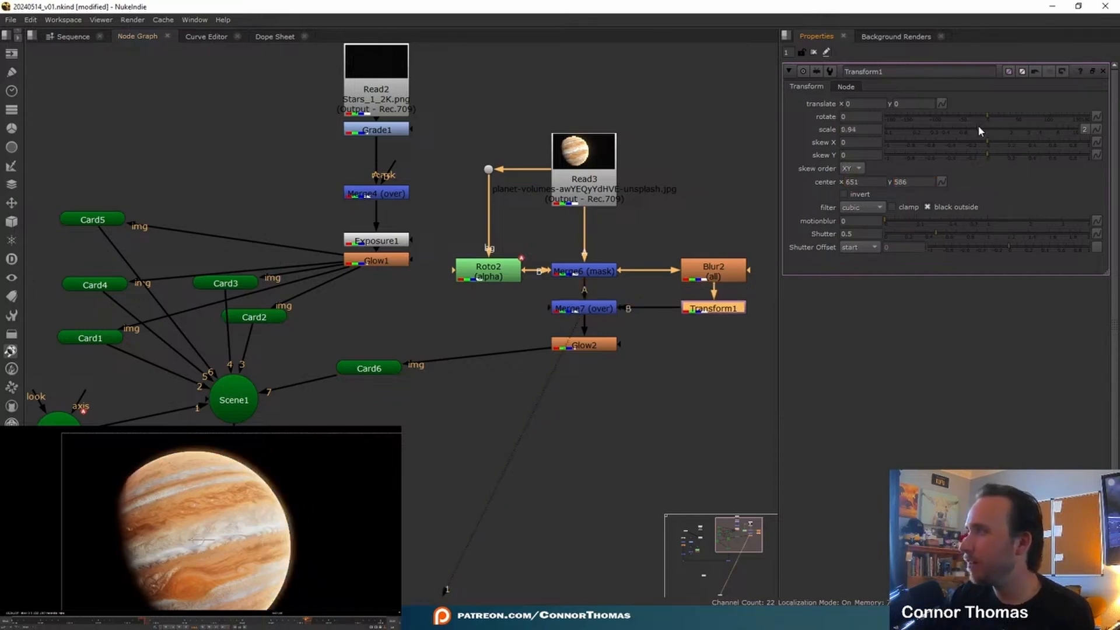
middle_drag(293, 492, 277, 470)
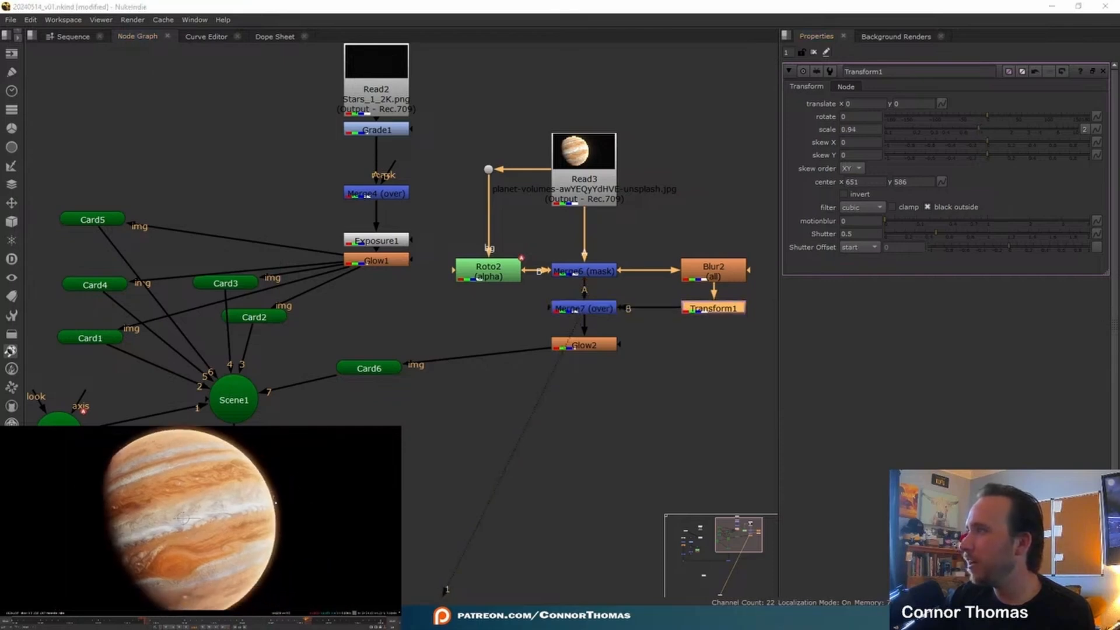
View the planet through Glow2, delete that node, and move Merge7 and Transform1 lower.
click(607, 349)
key(1)
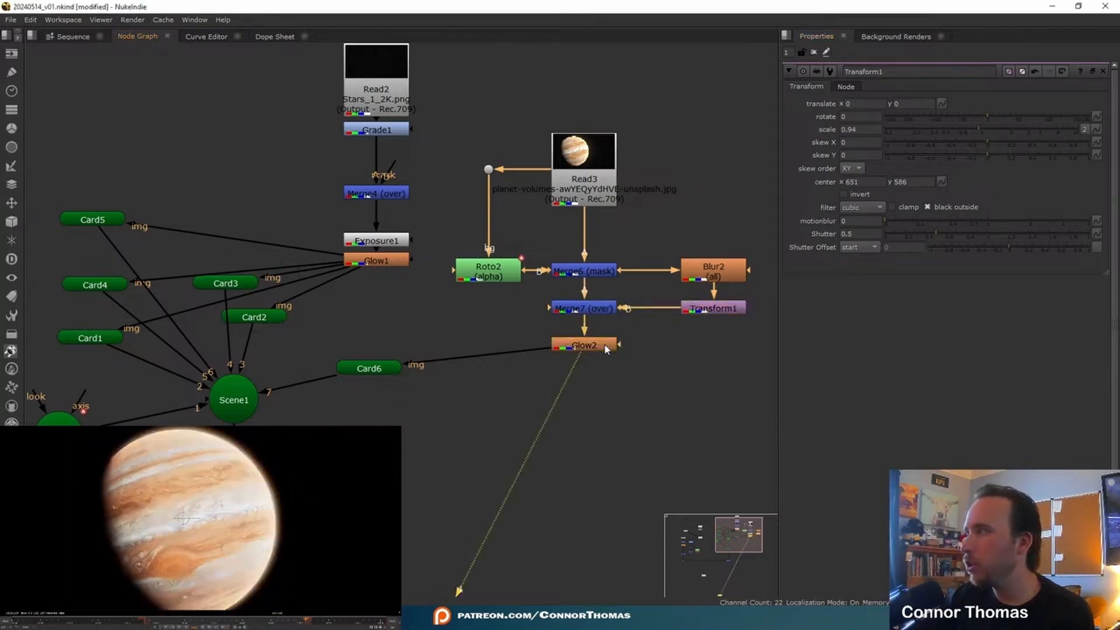
drag(222, 478, 261, 512)
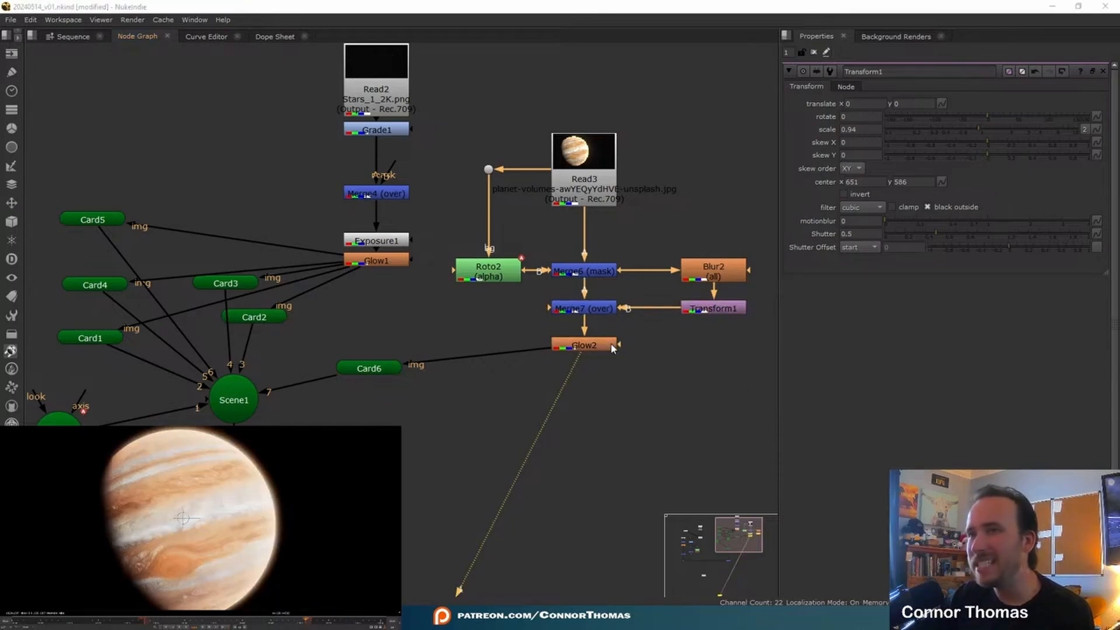
click(591, 347)
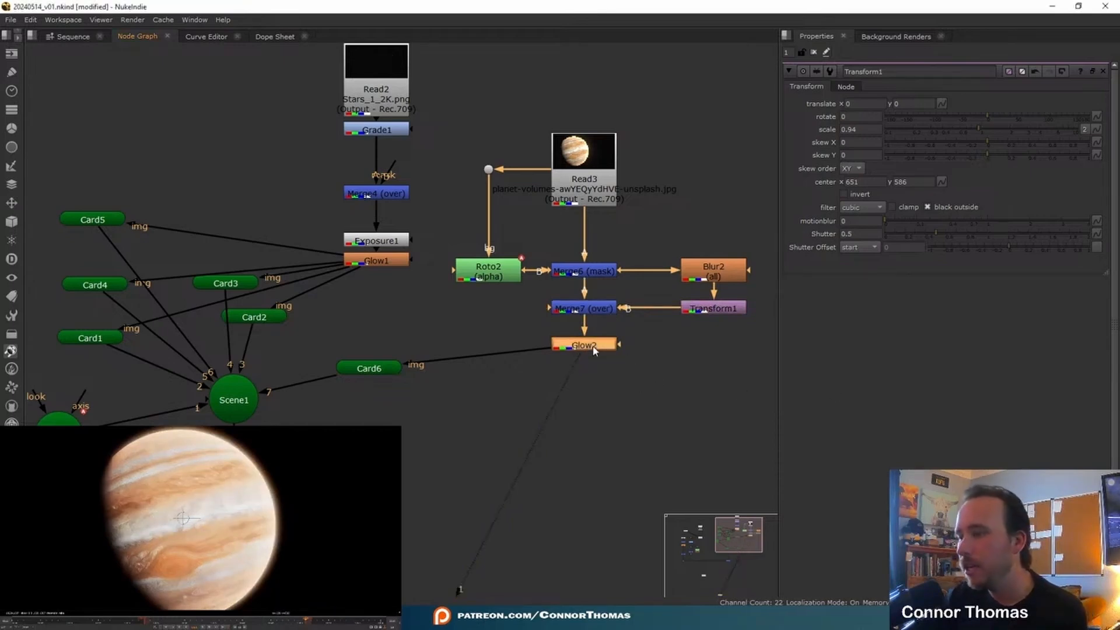
key(Delete)
drag(507, 383, 752, 289)
drag(583, 312, 586, 375)
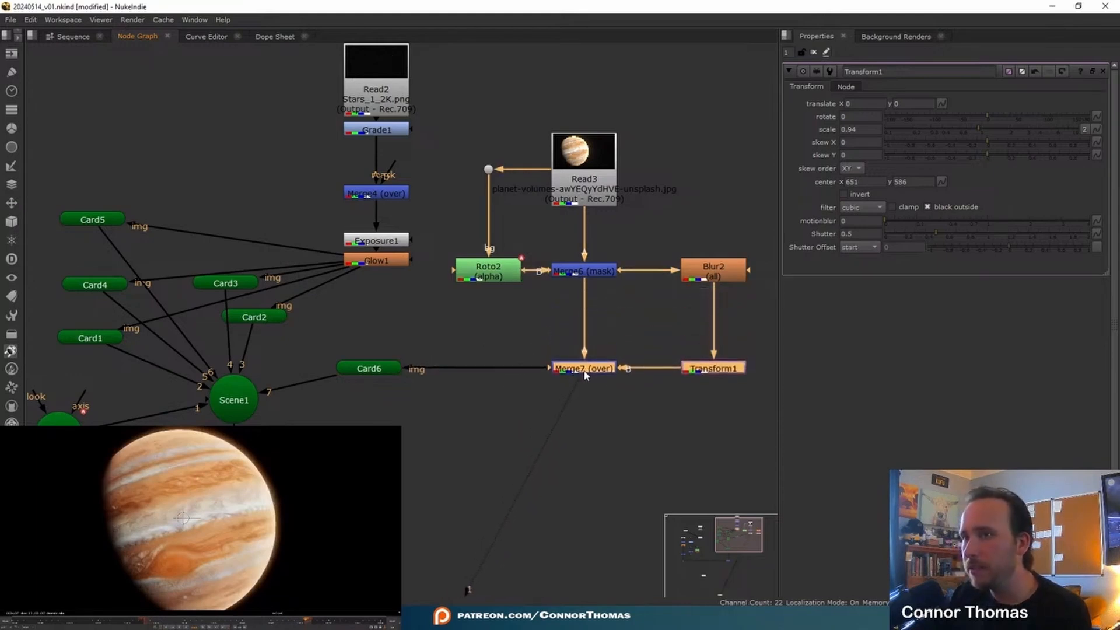
Insert an EdgeBlur node between Merge6 and Merge7 and set its size to 10.5.
click(617, 344)
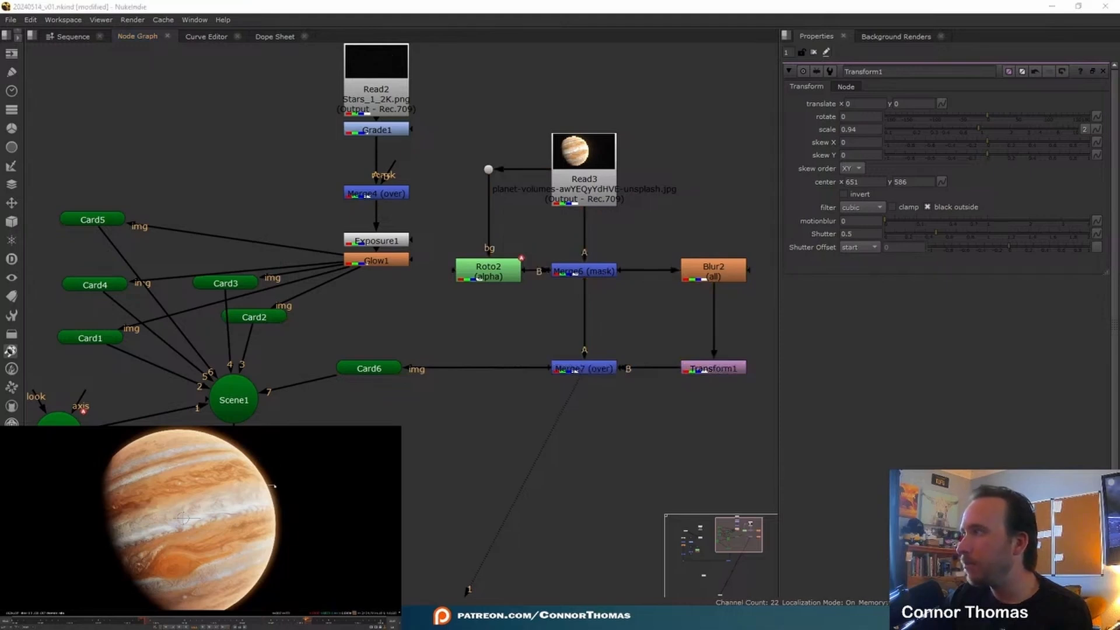
key(Tab)
text(edge)
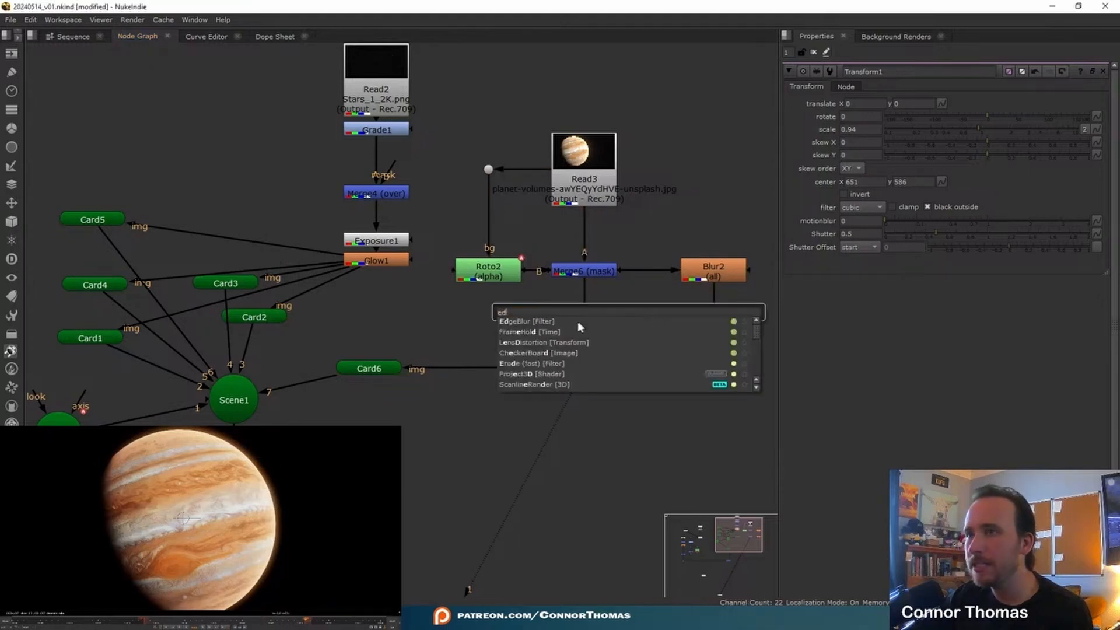
key(Return)
drag(630, 314, 591, 324)
click(180, 480)
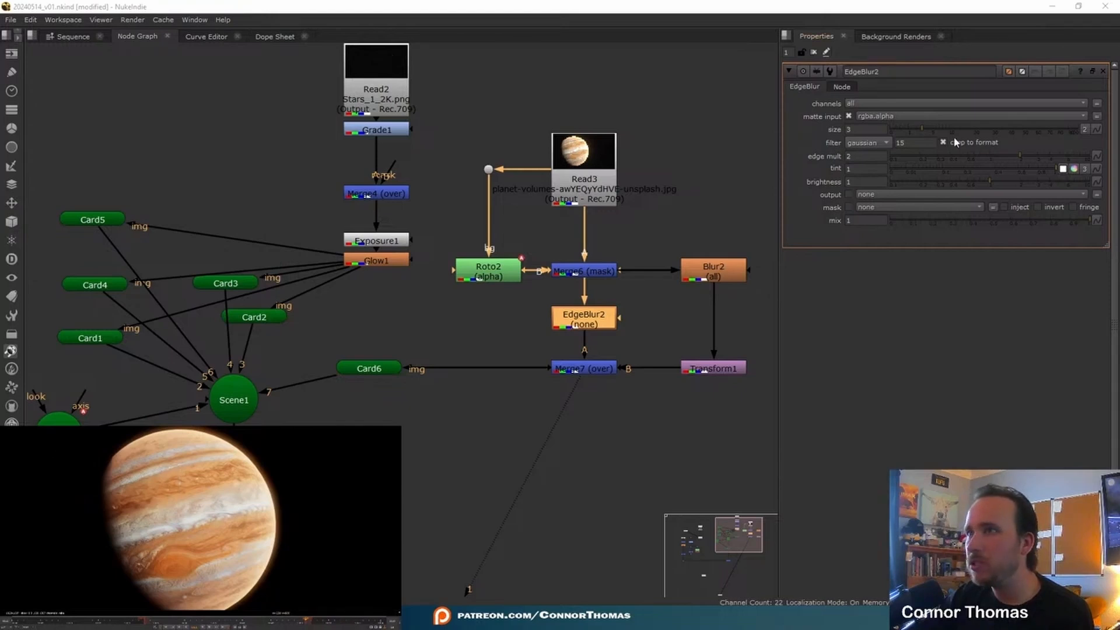
drag(933, 128, 949, 133)
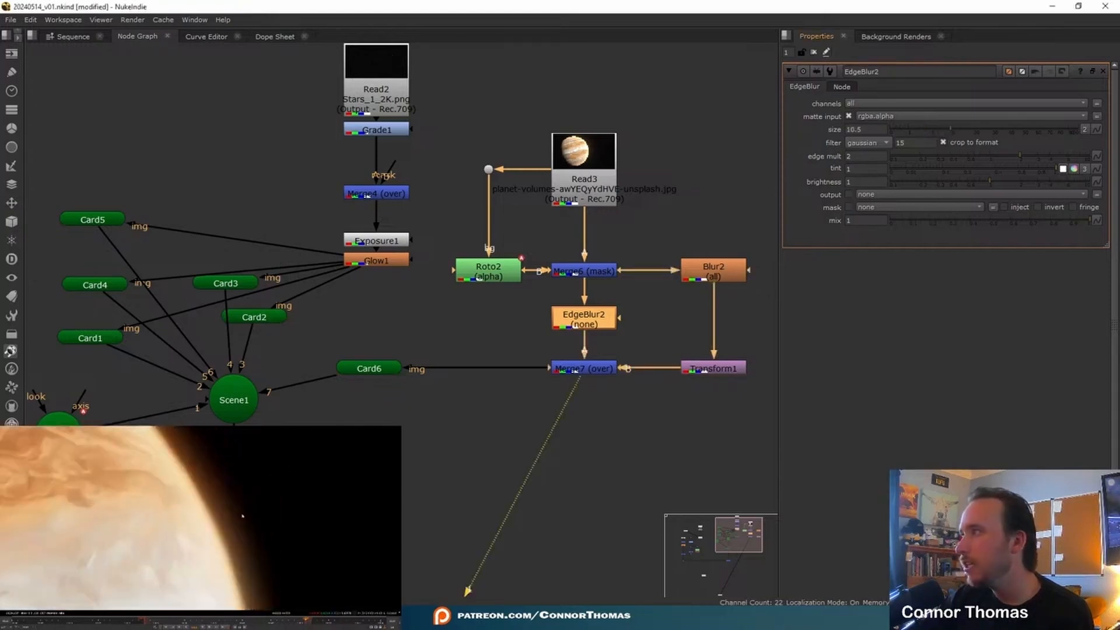
Disable and re-enable EdgeBlur2 to compare the softness of the planet's lit edge.
drag(195, 499, 211, 511)
click(601, 320)
key(d)
key(d)
drag(199, 485, 214, 508)
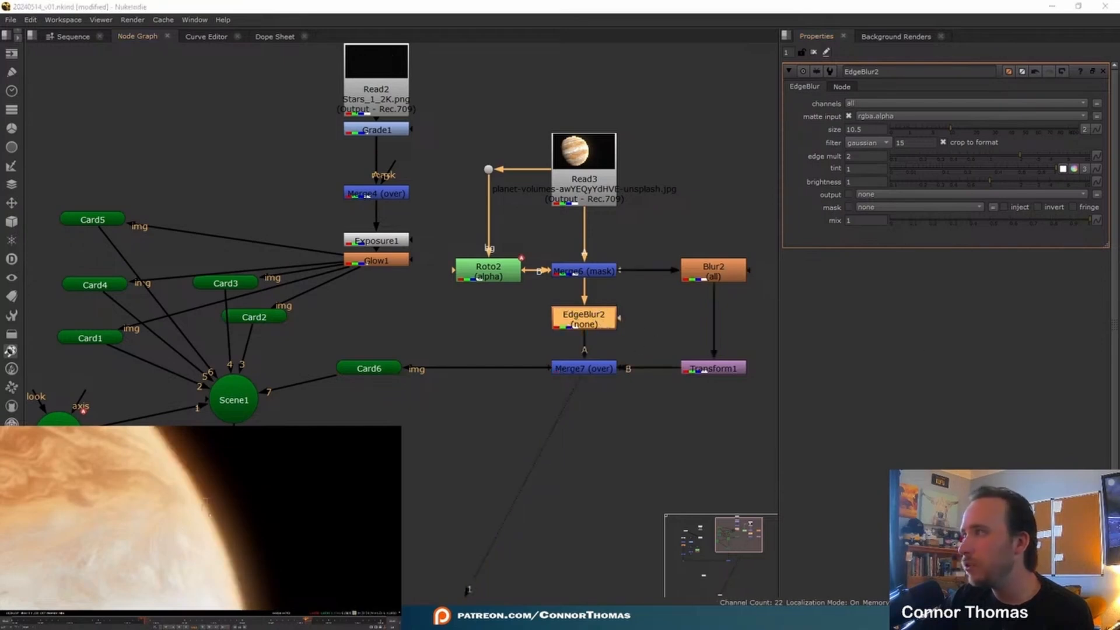
click(714, 278)
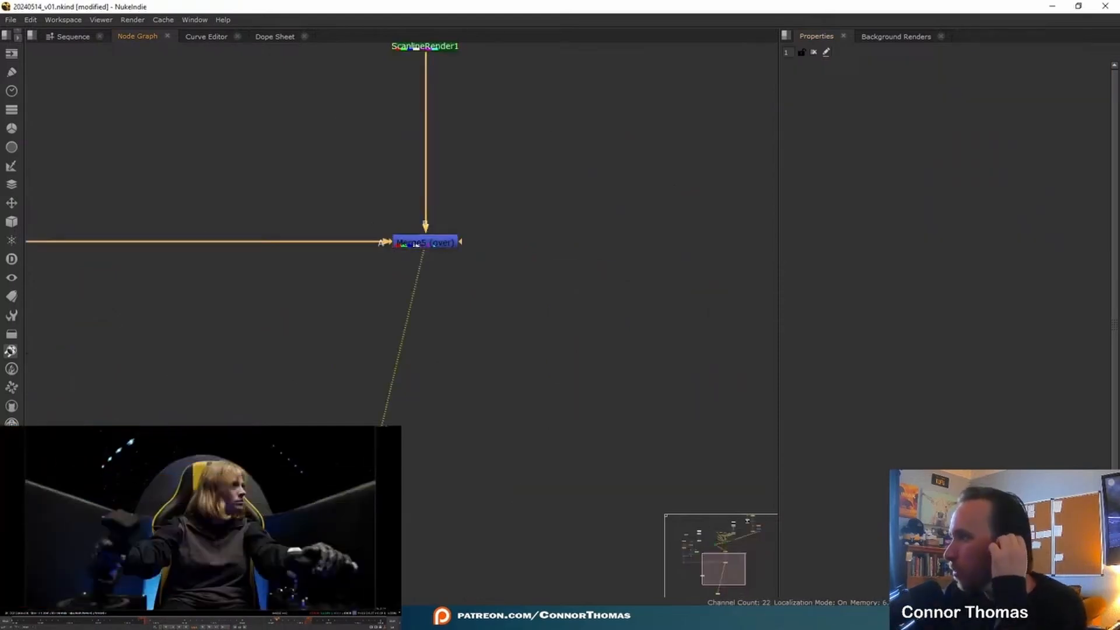
Try feeding Card6 directly from Read3 to compare the unprocessed planet in the Merge5 composite, and undo the rewiring.
click(415, 244)
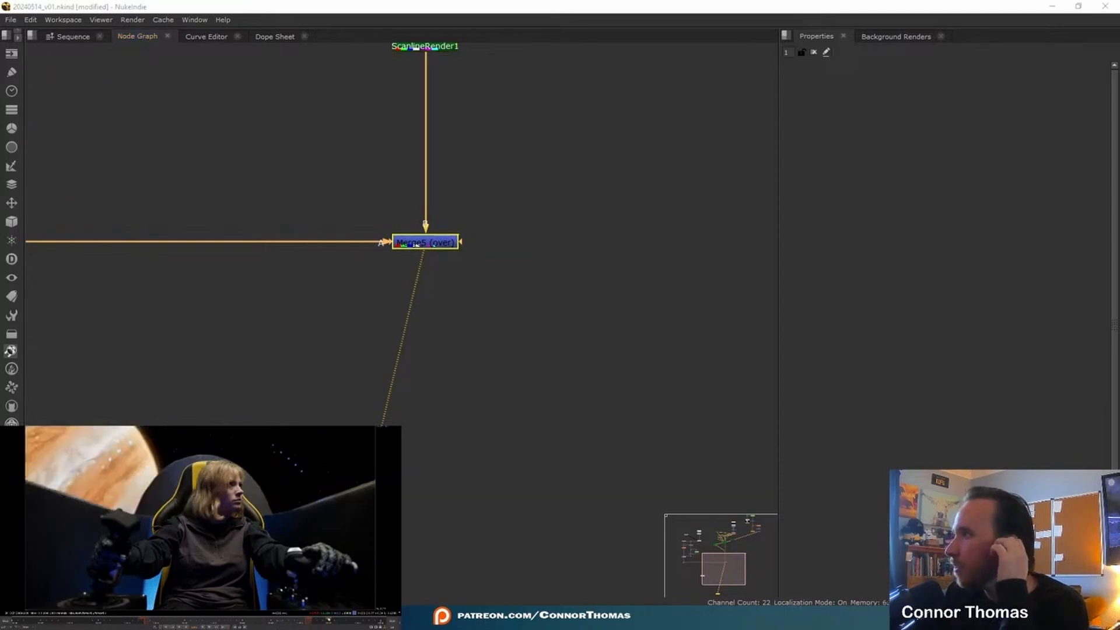
click(485, 175)
middle_drag(484, 175, 360, 461)
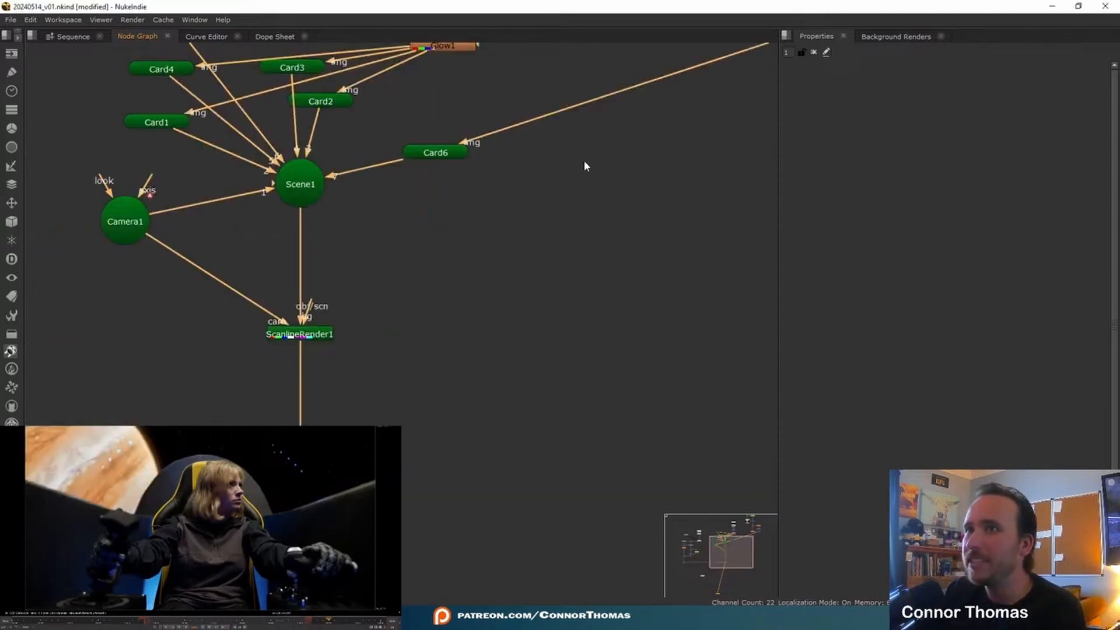
middle_drag(585, 165, 473, 325)
middle_drag(596, 332, 526, 375)
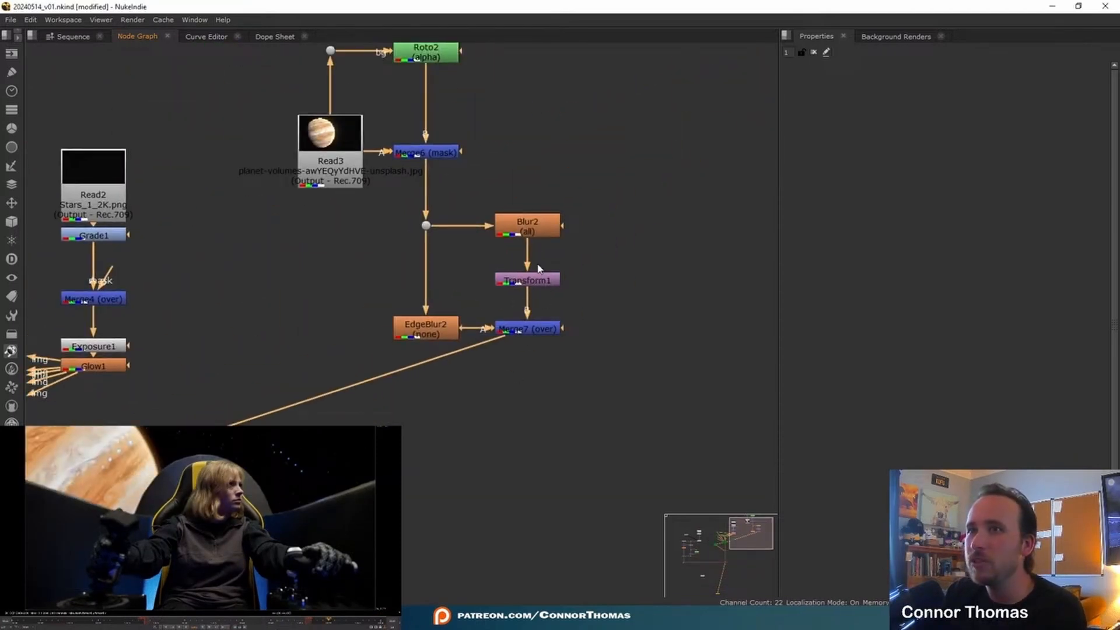
drag(503, 339, 327, 170)
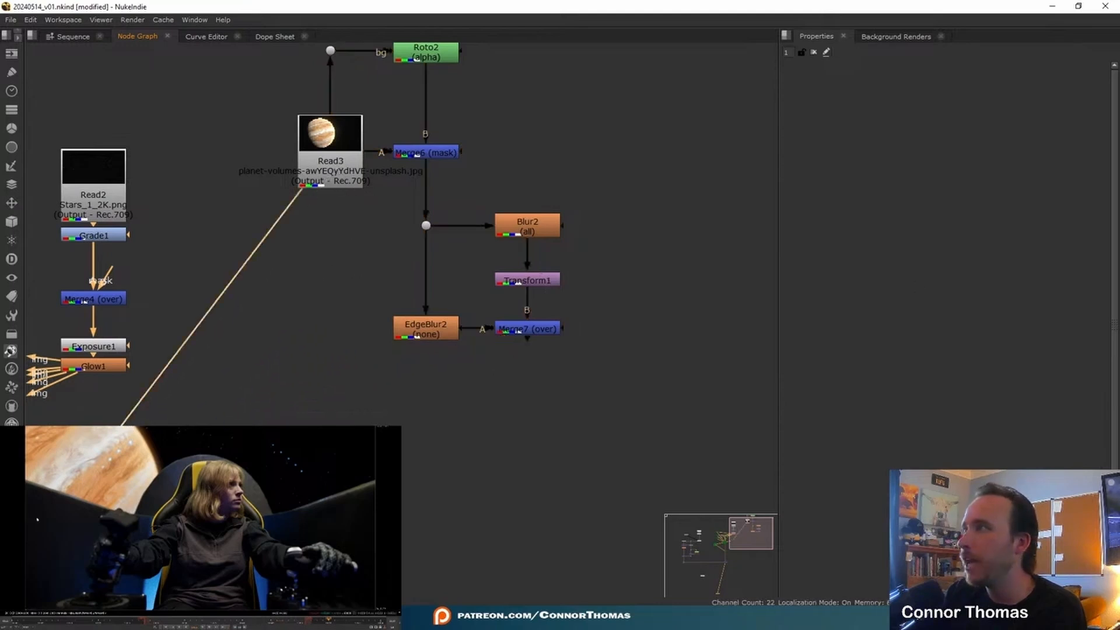
key(ctrl+z)
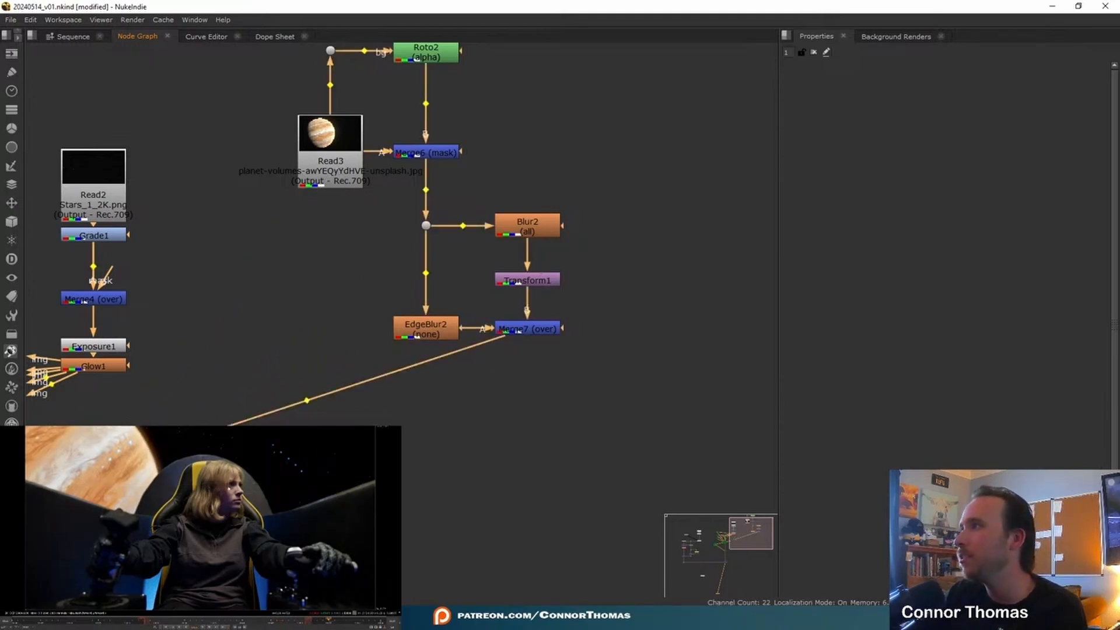
key(ctrl+z)
key(ctrl+z)
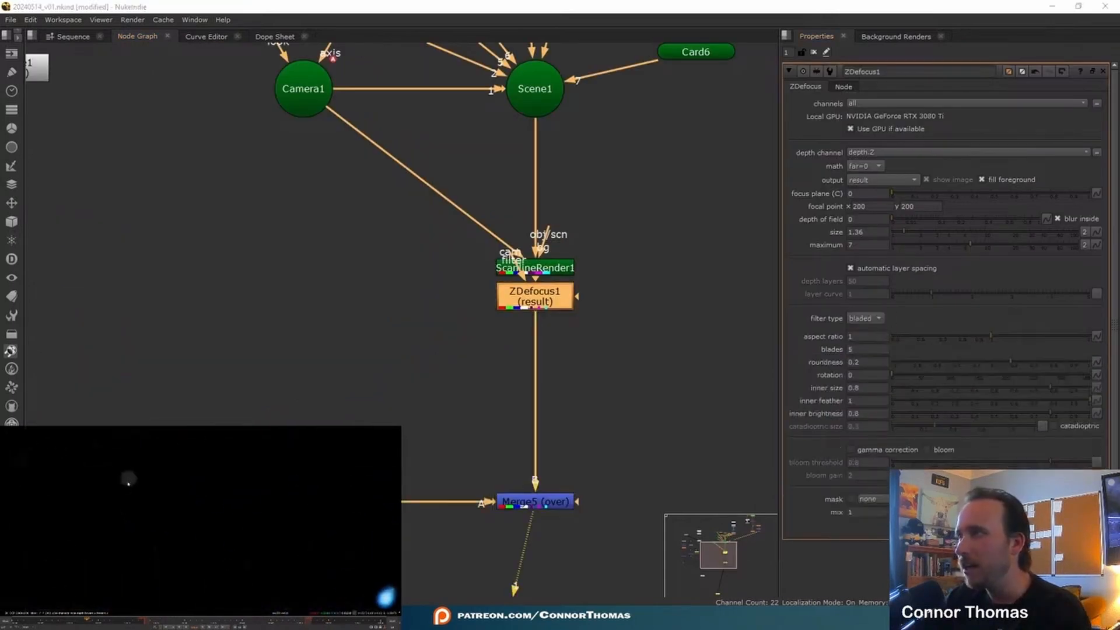
Space ZDefocus1 below ScanlineRender1 and branch a new Blur node off its output, placed between the plate and background pipes.
drag(529, 309, 530, 341)
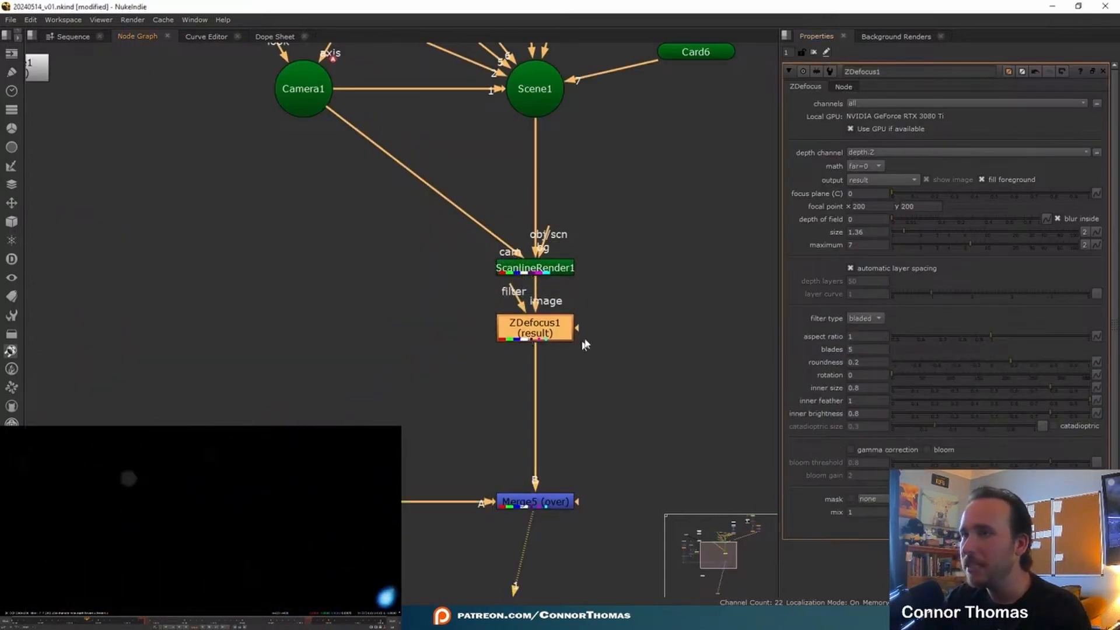
middle_drag(584, 343, 636, 308)
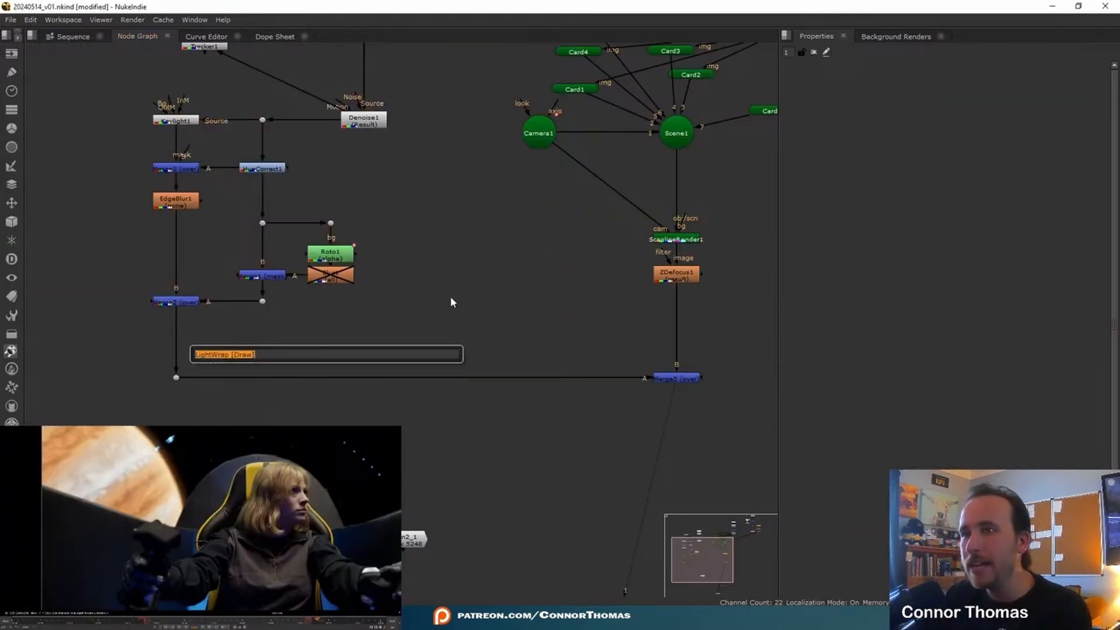
text(blur)
key(Return)
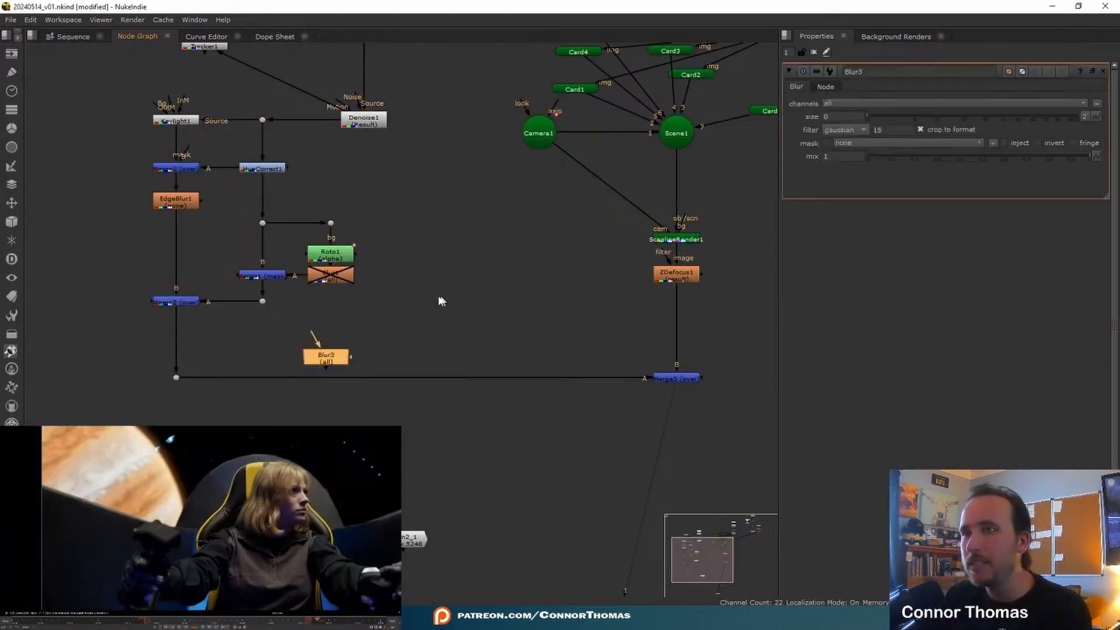
drag(325, 348, 642, 275)
key(1)
drag(285, 359, 422, 307)
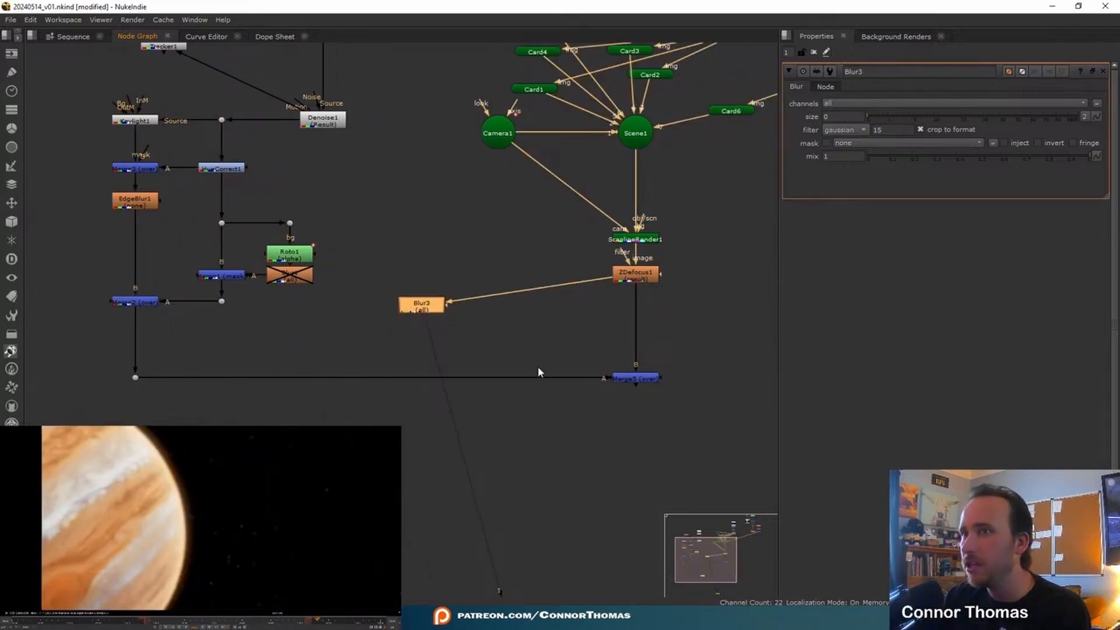
drag(421, 305, 419, 310)
Insert a Merge above Blur3 that places the keyed cockpit plate over the ZDefocus1 background.
click(493, 336)
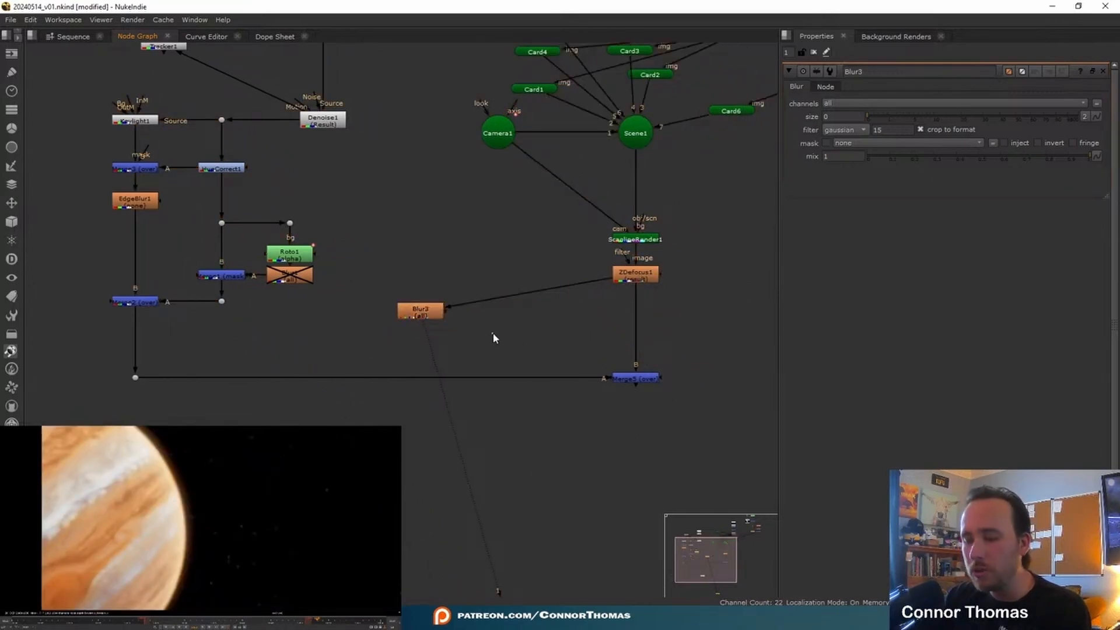
key(m)
drag(494, 337, 146, 308)
drag(467, 308, 129, 380)
drag(412, 258, 135, 378)
scroll(444, 274, up, 4)
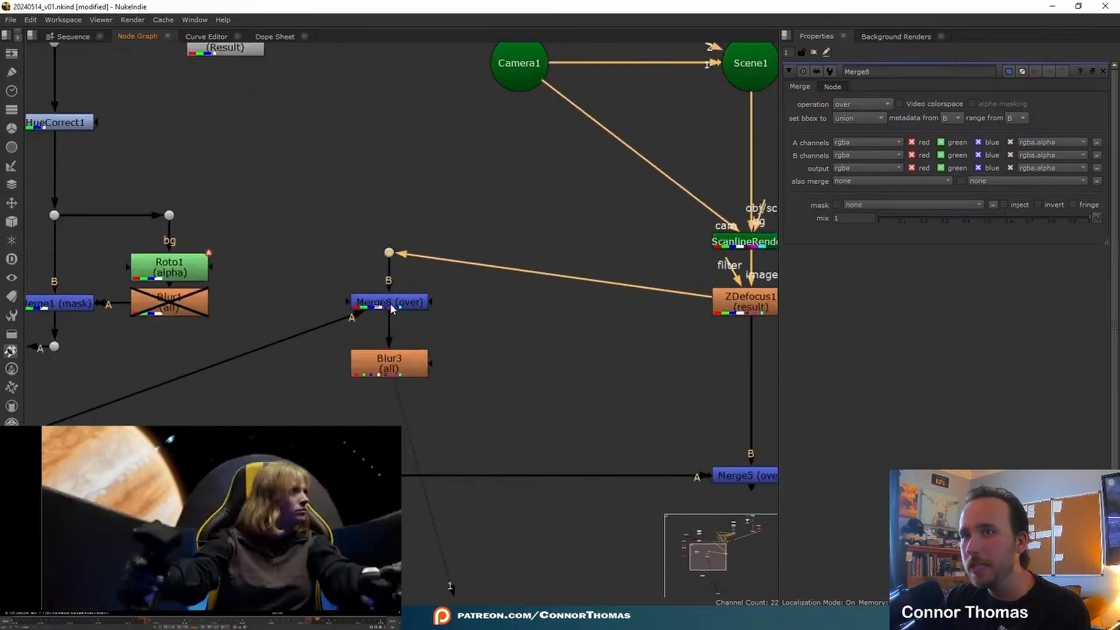
Set Merge8's operation to mask to limit the ZDefocus1 background by the keyed plate's alpha.
click(846, 102)
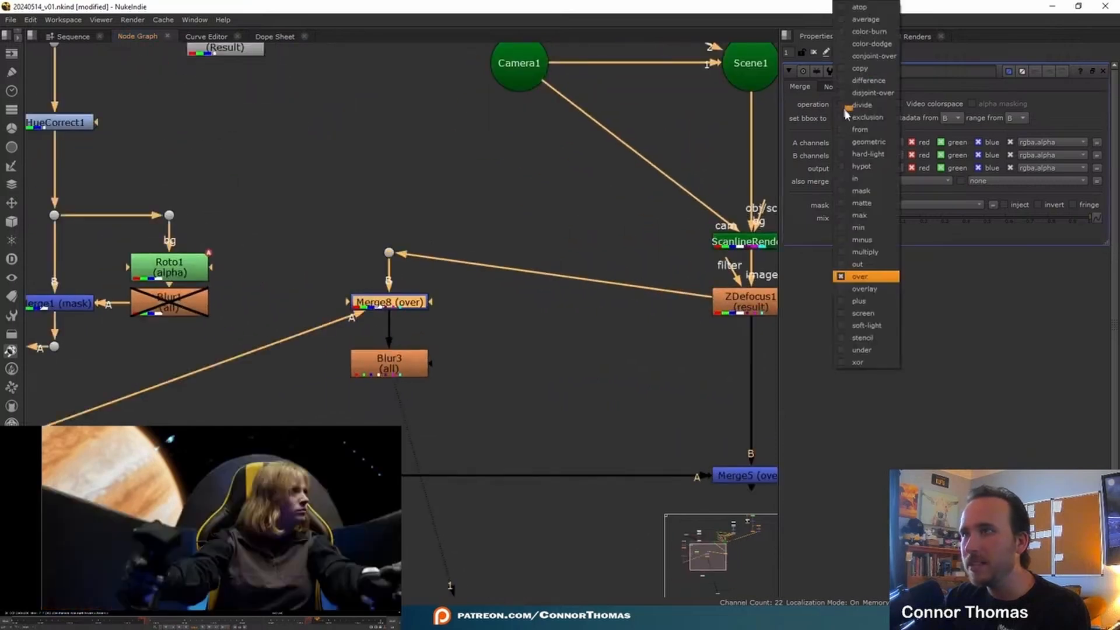
click(881, 193)
middle_drag(501, 240, 633, 227)
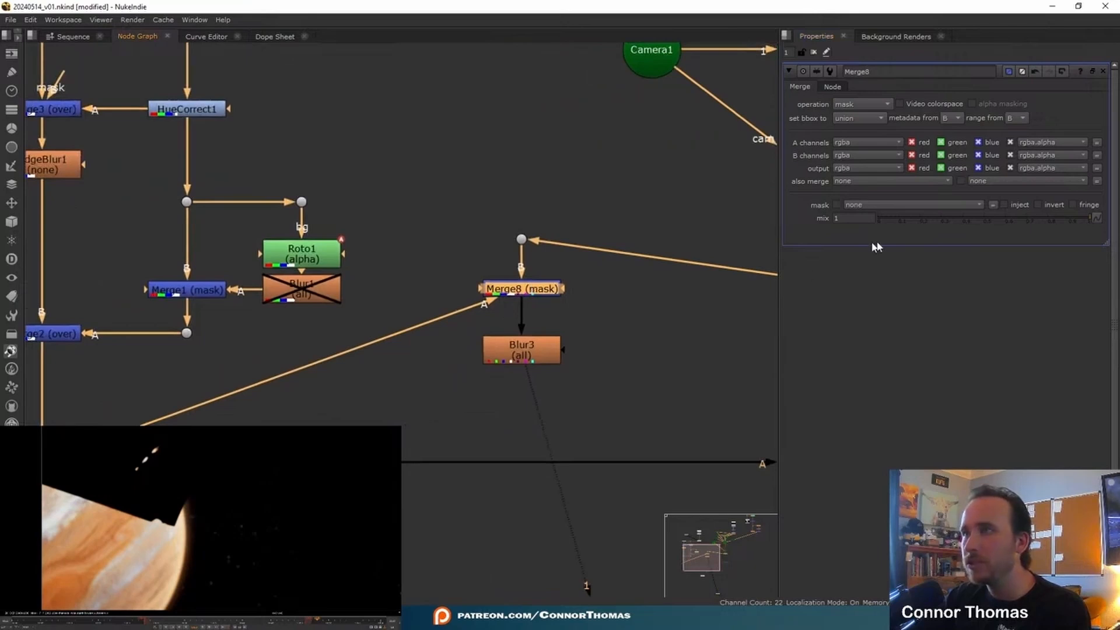
click(1037, 205)
click(1039, 205)
Insert an Invert node on Merge8's A input so the keyed plate's alpha masks the background inversely.
key(Tab)
text(inv)
key(Return)
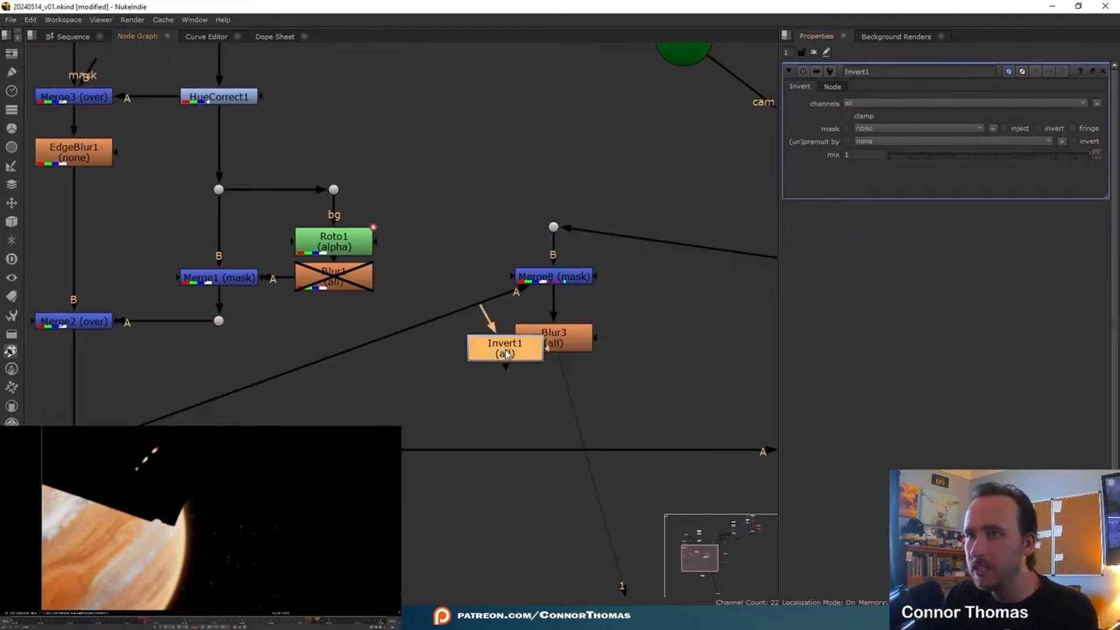
drag(505, 352, 445, 284)
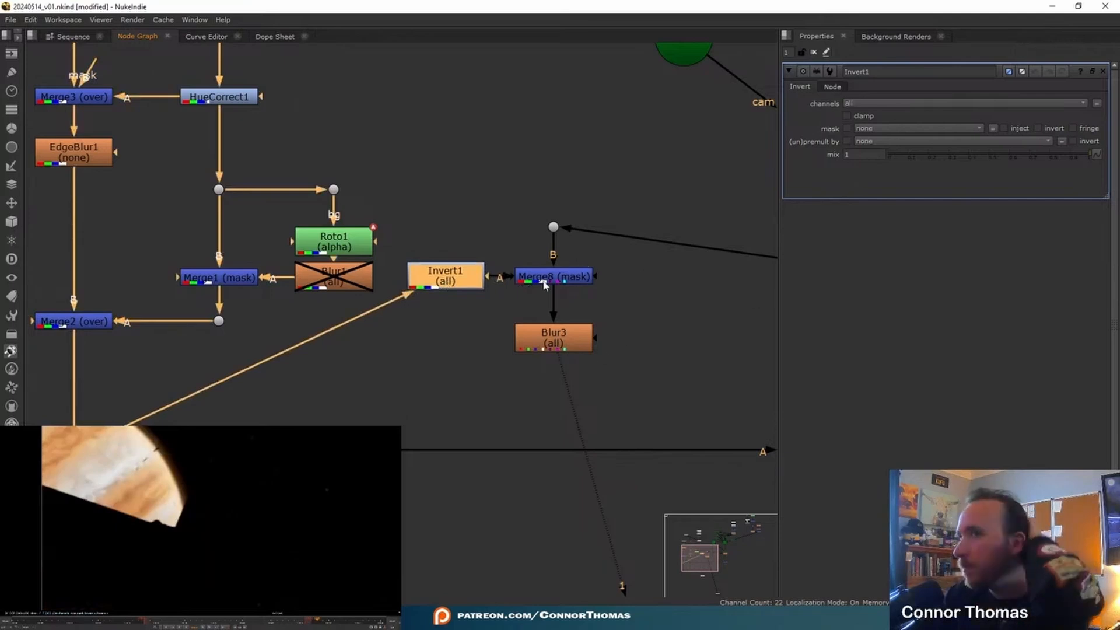
middle_drag(539, 291, 465, 344)
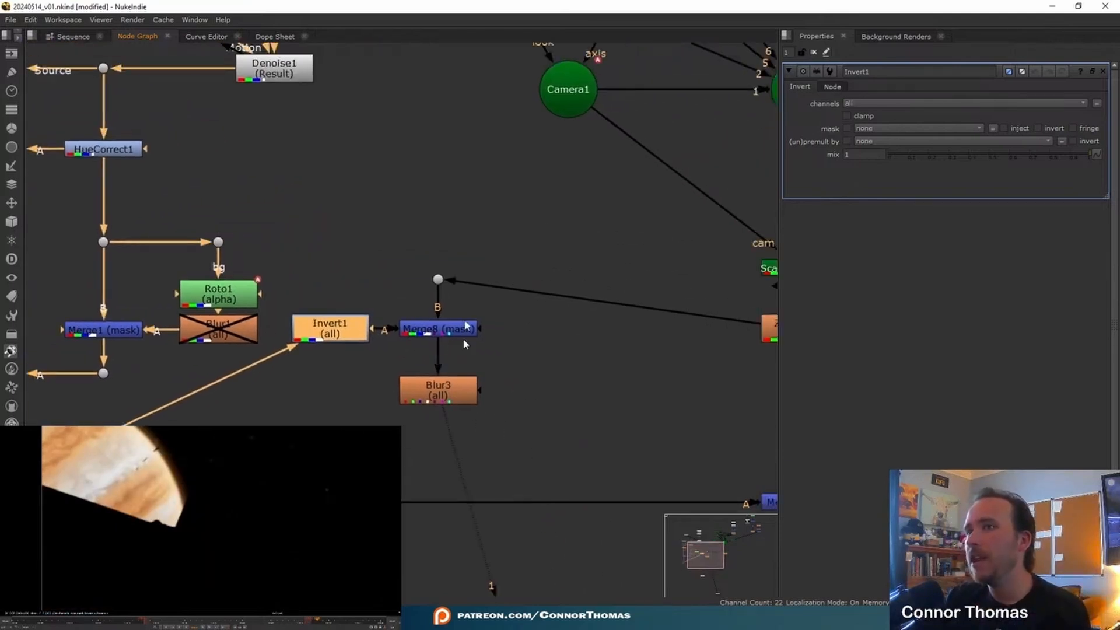
Hide the input of the dot feeding Merge8's B pipe, and move the Invert1, Merge8 and Blur3 group farther from the keying branch.
click(438, 281)
click(814, 147)
middle_drag(483, 371, 439, 315)
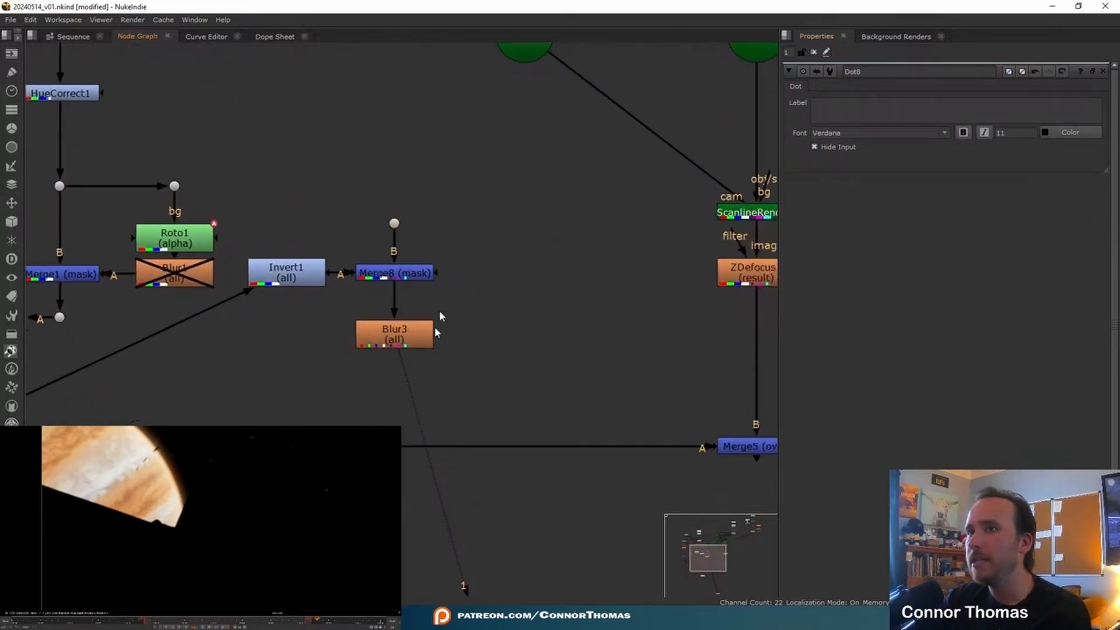
middle_drag(229, 400, 362, 388)
drag(327, 402, 666, 180)
drag(550, 269, 641, 273)
click(528, 370)
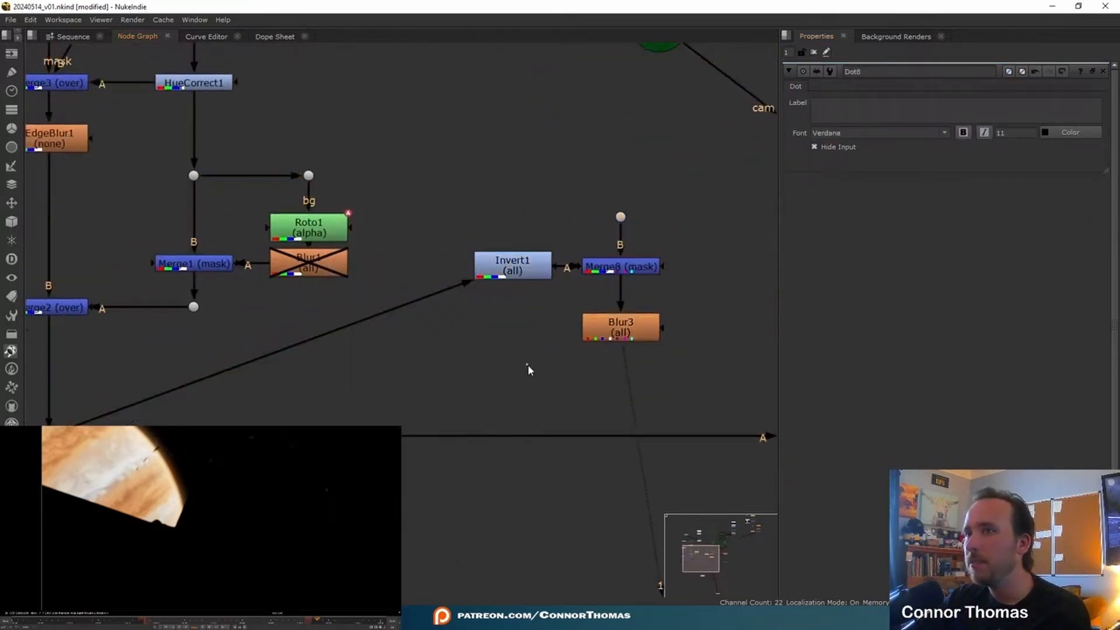
Set Blur3's size to 300 to heavily blur the masked planet background.
double_click(620, 334)
drag(876, 122, 1078, 118)
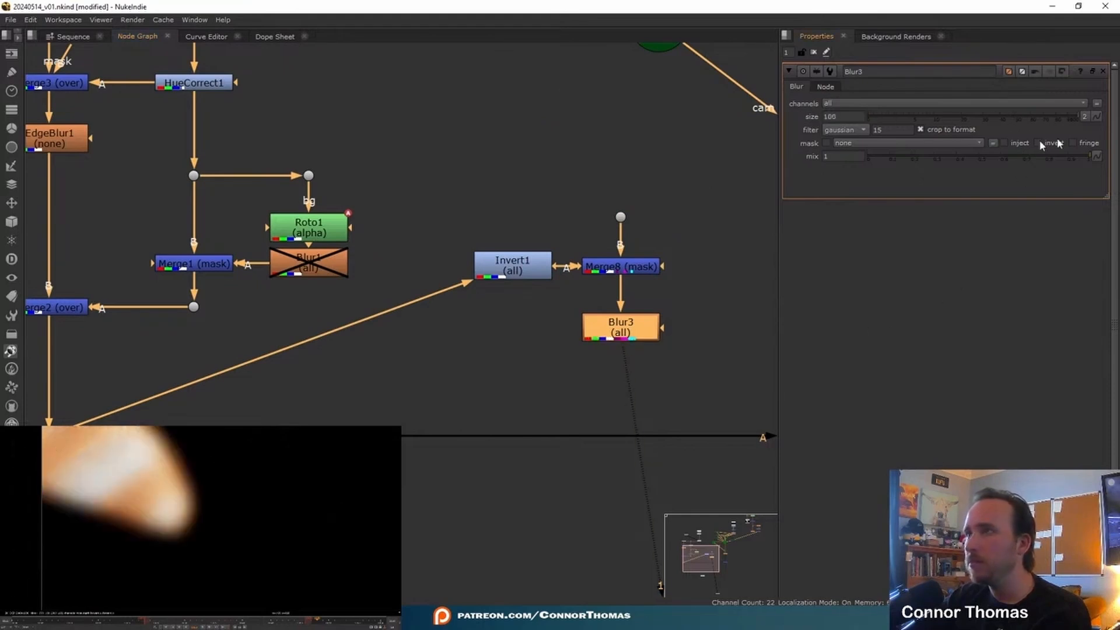
click(844, 115)
text(300)
key(Return)
drag(88, 456, 254, 531)
drag(109, 438, 288, 547)
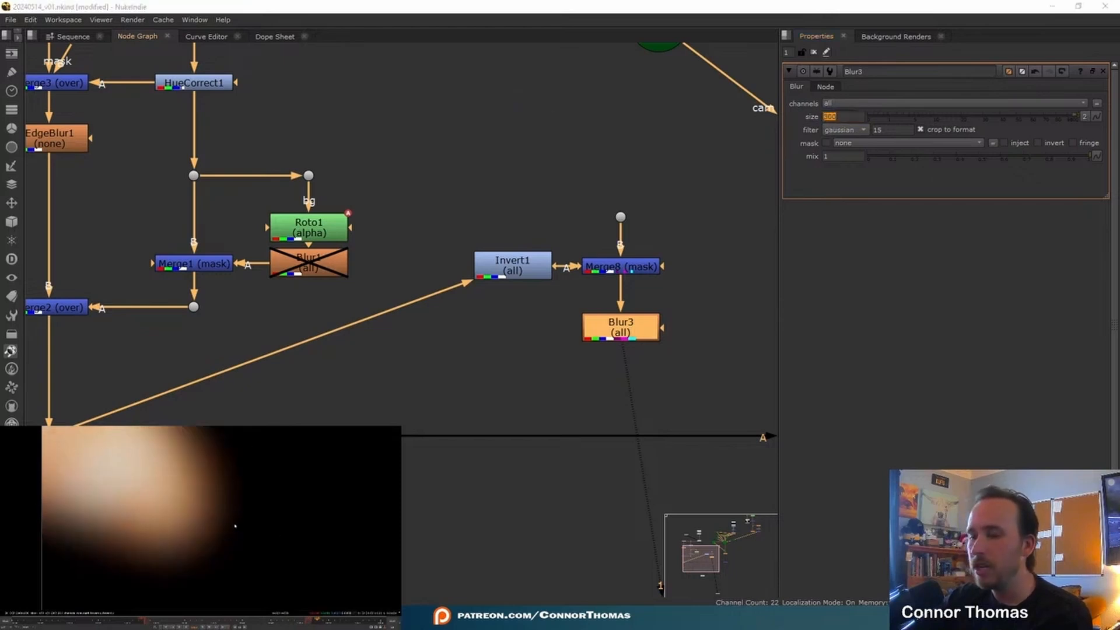
Add a Merge below Merge5 that takes Blur3 as its A input through a new dot.
key(f)
middle_drag(546, 287, 388, 235)
click(655, 313)
middle_drag(653, 310, 617, 274)
middle_drag(637, 340, 609, 311)
click(669, 324)
key(m)
drag(759, 321, 400, 212)
ctrl+drag(536, 308, 399, 292)
key(f)
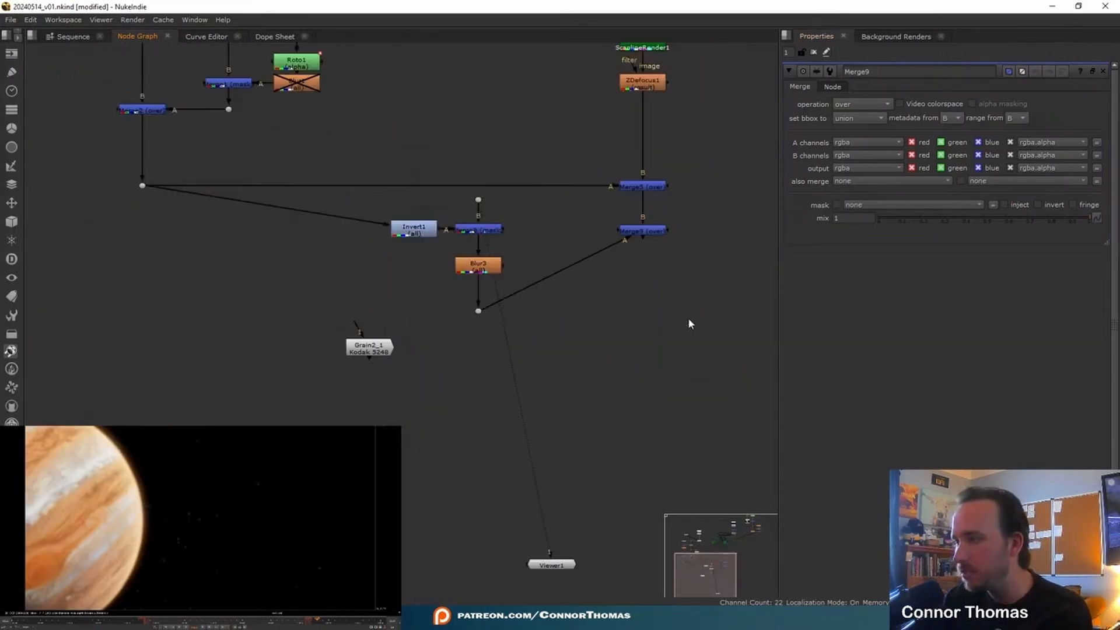
Remove Invert1 from Merge8's A input and set Merge8's operation to stencil.
scroll(517, 208, up, 4)
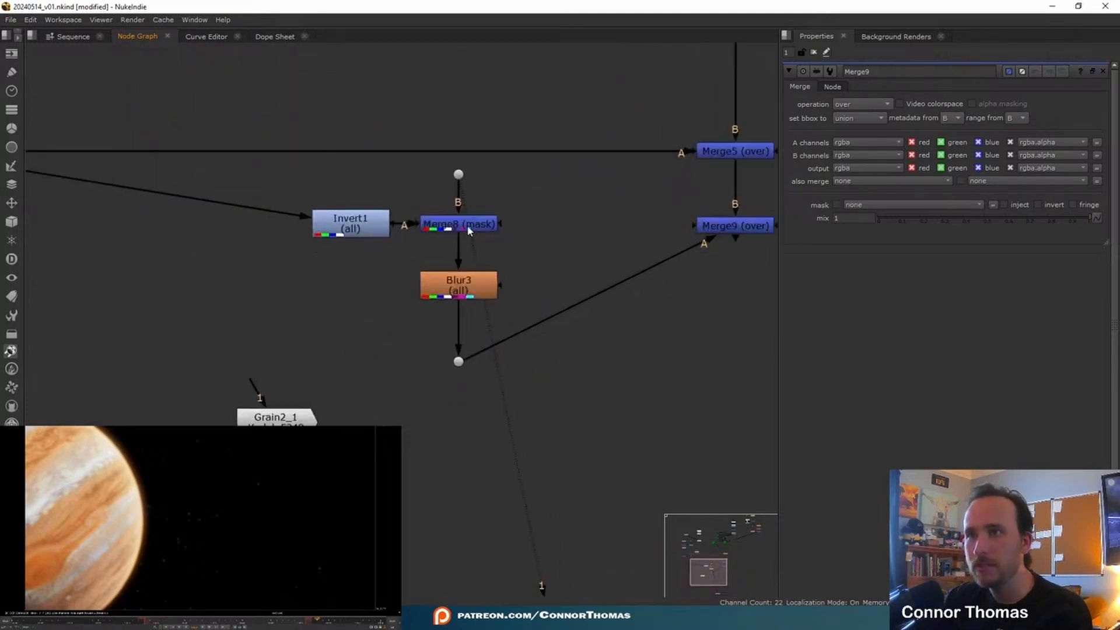
double_click(469, 229)
key(1)
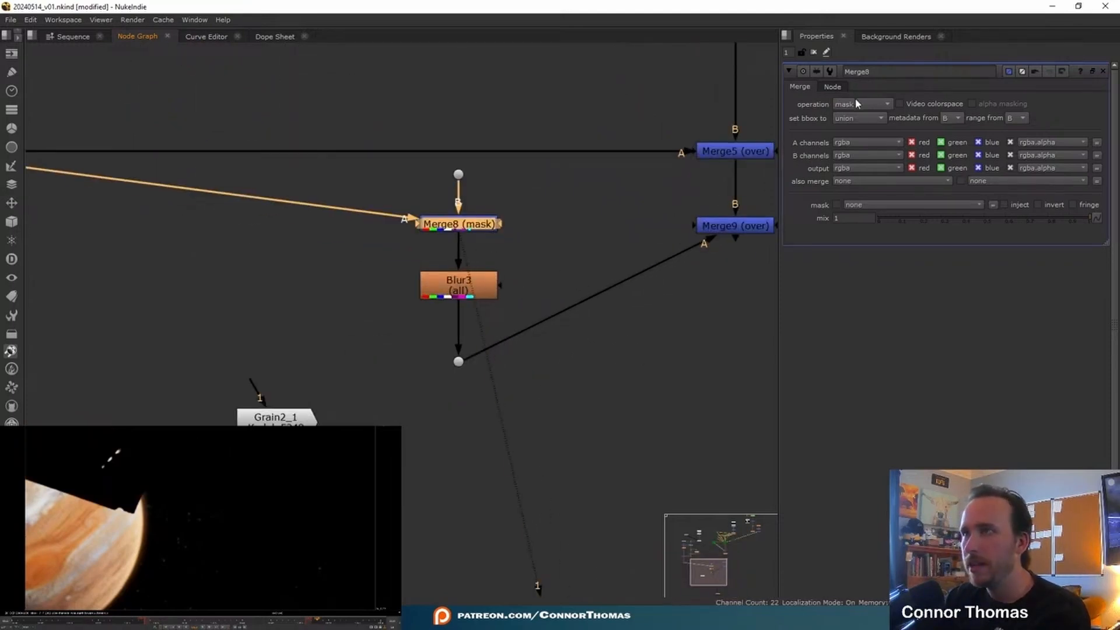
click(856, 102)
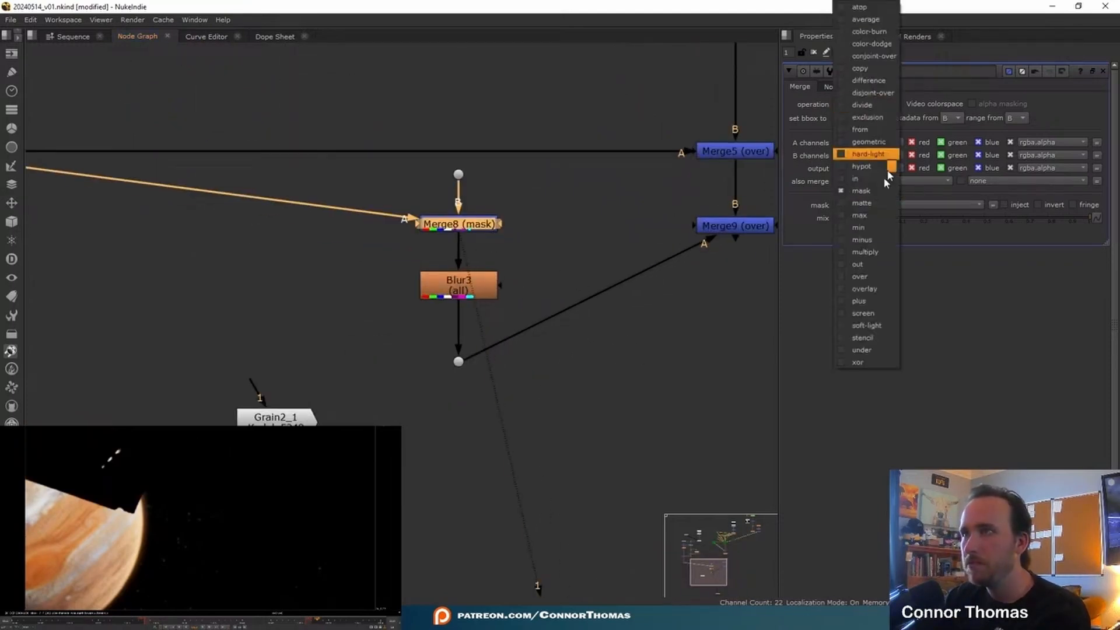
click(878, 339)
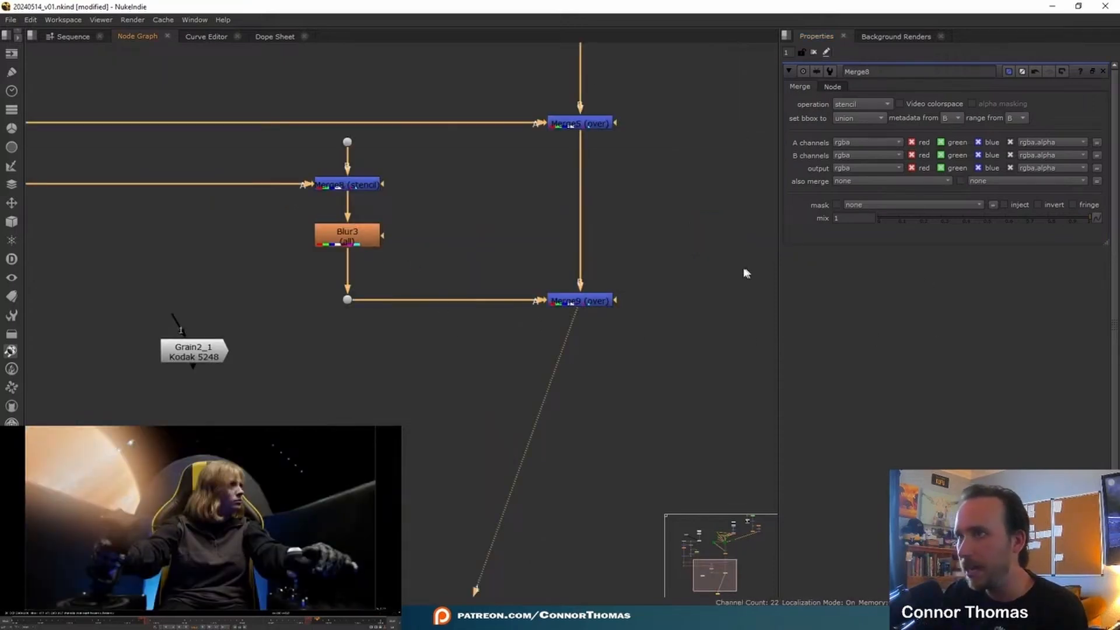
Set Merge9's operation to plus and lower its mix to 0.24.
double_click(603, 301)
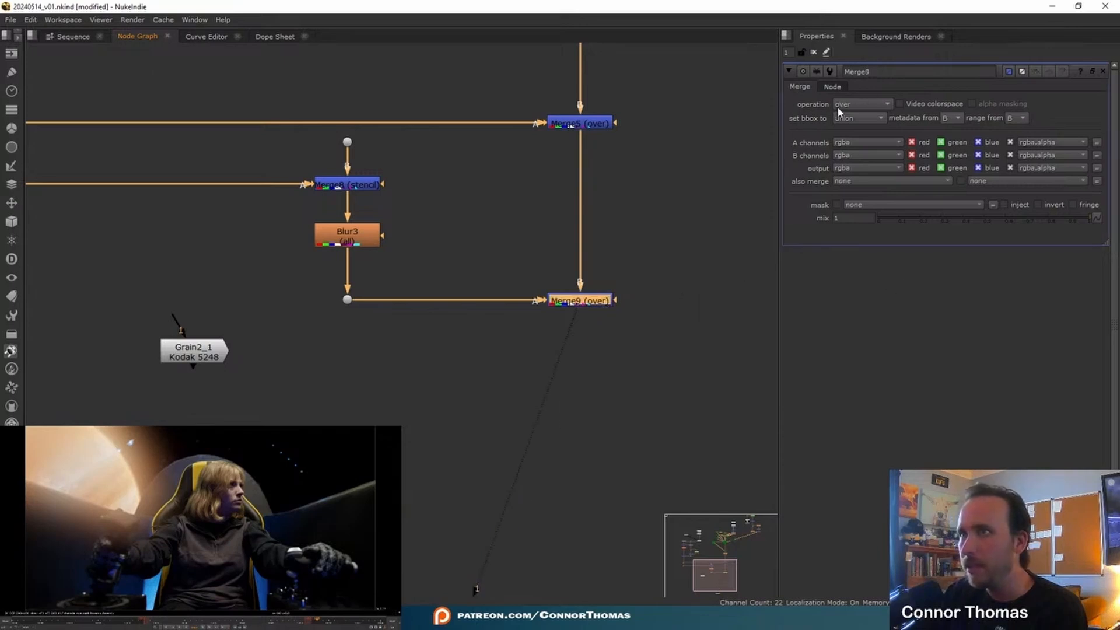
click(840, 111)
click(887, 299)
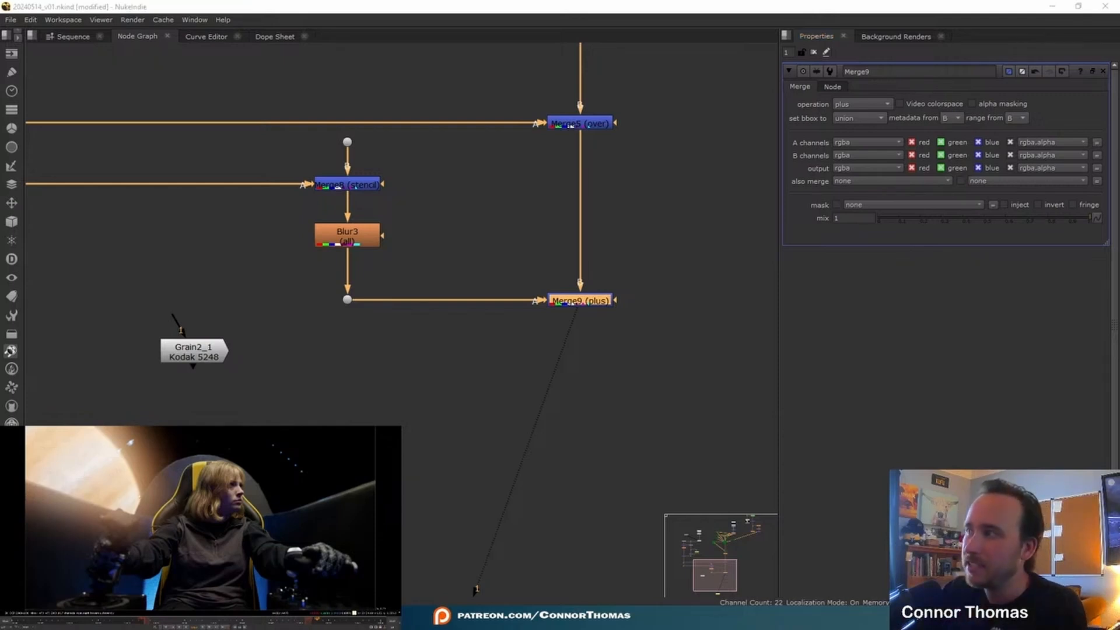
click(924, 219)
drag(921, 217, 933, 221)
Disable and re-enable Merge9 to compare the shot with and without the blurred light wrap.
key(d)
key(d)
key(d)
key(d)
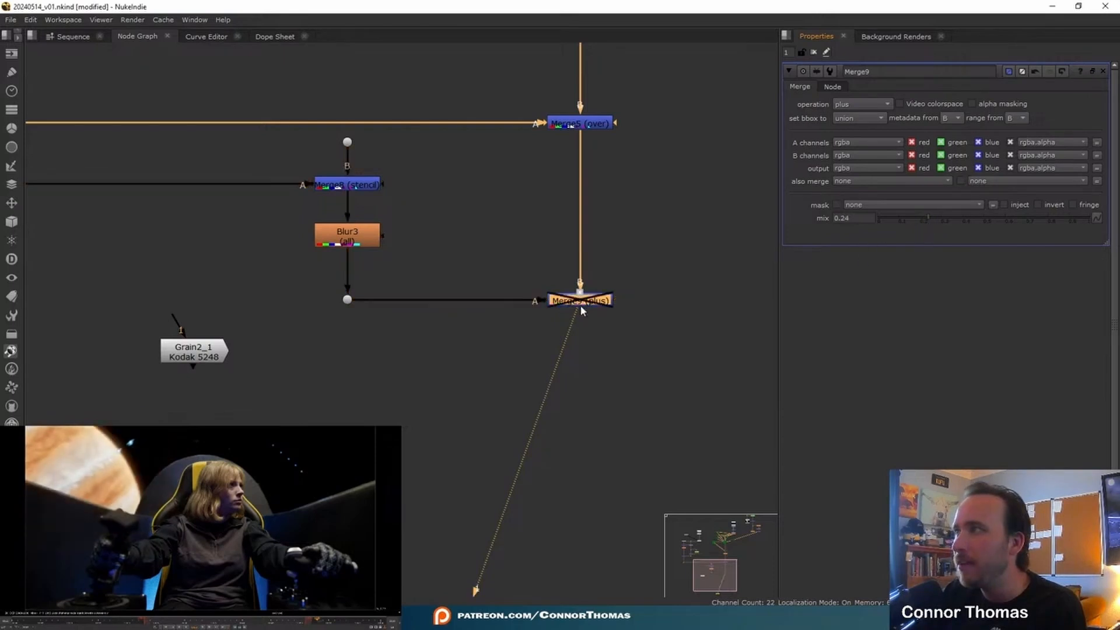
Move ZDefocus1 down and insert a LensDistortion node directly below ScanlineRender1.
drag(530, 366, 588, 410)
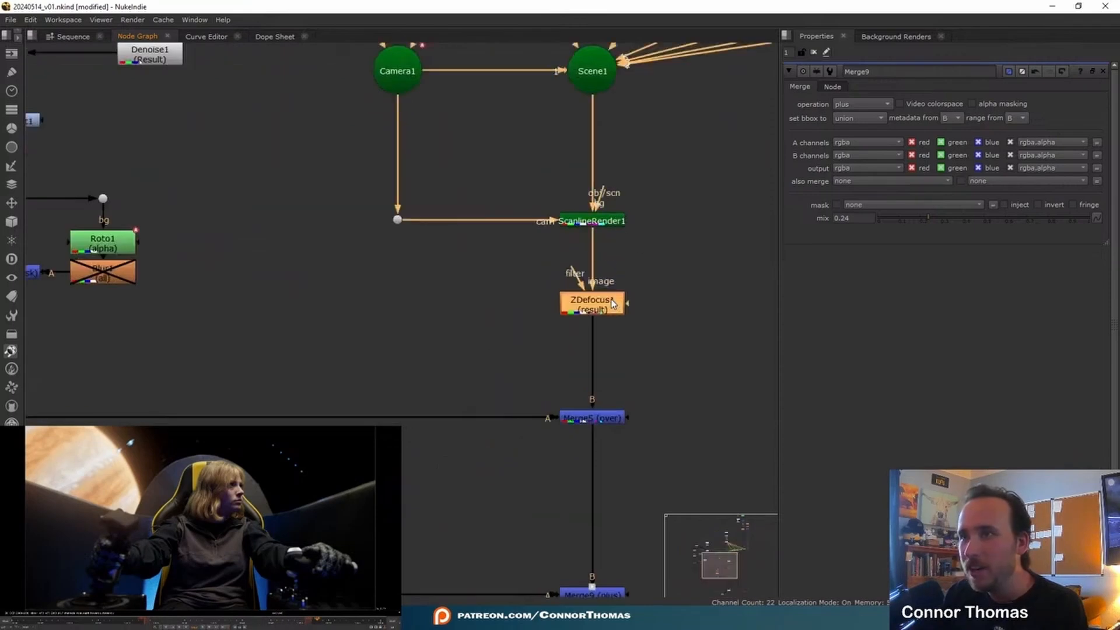
drag(618, 302, 619, 347)
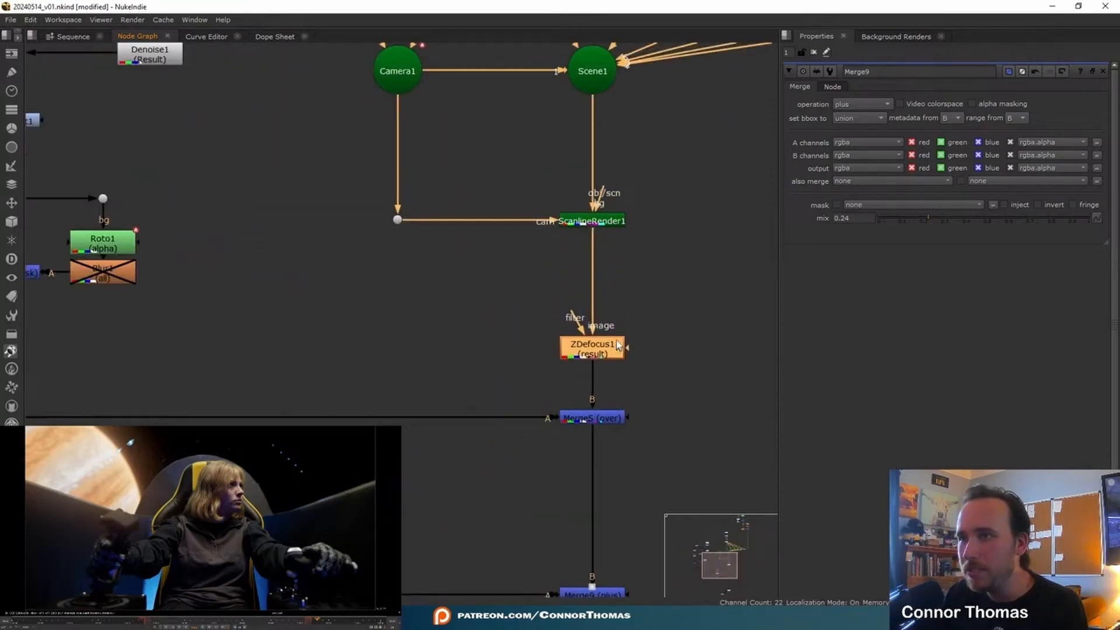
click(598, 223)
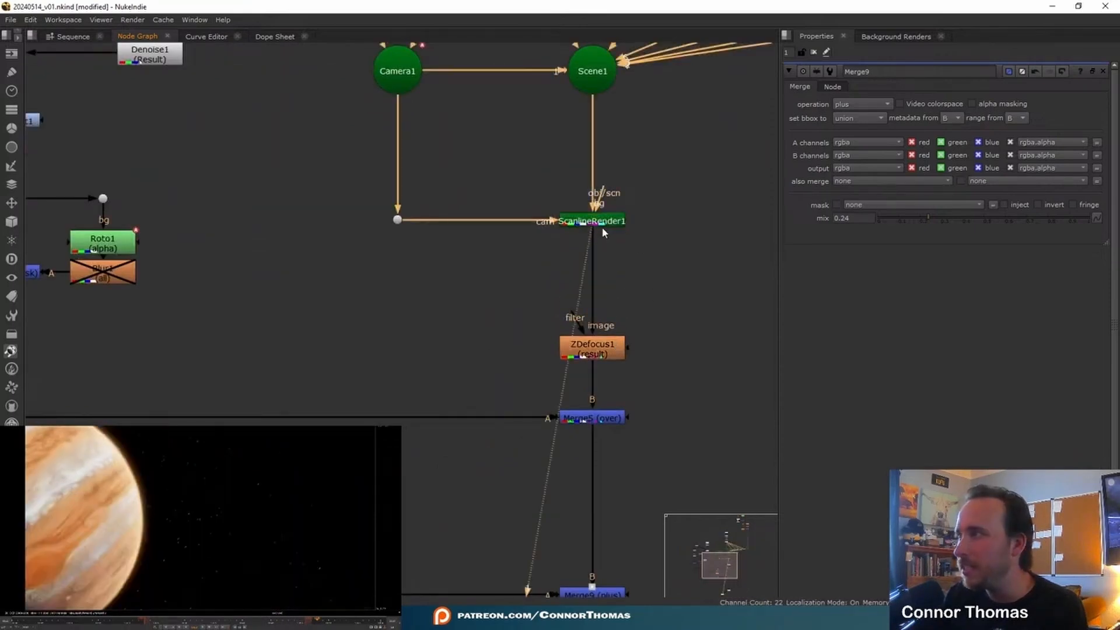
key(Tab)
text(lens)
key(Return)
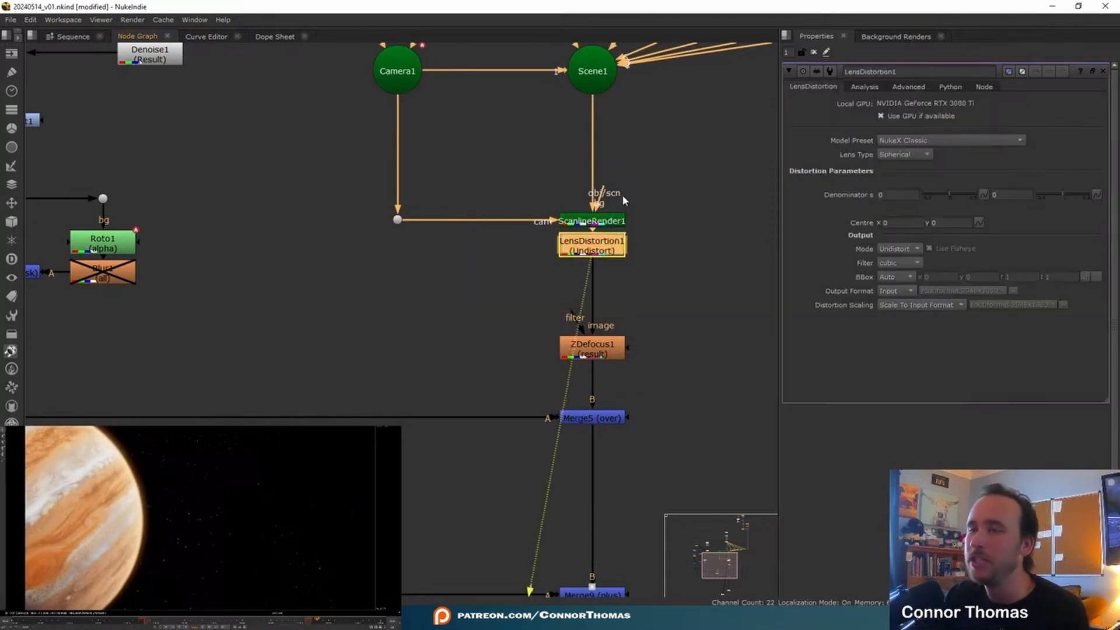
Set LensDistortion1's mode to Redistort and both denominator values to 0.04.
click(899, 248)
click(899, 260)
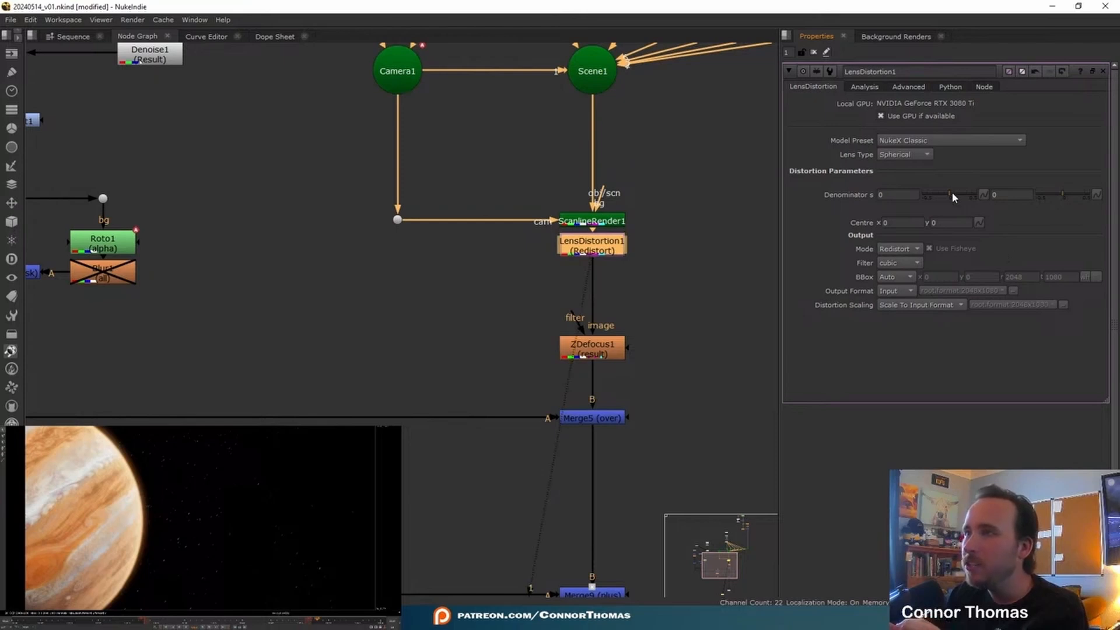
click(954, 198)
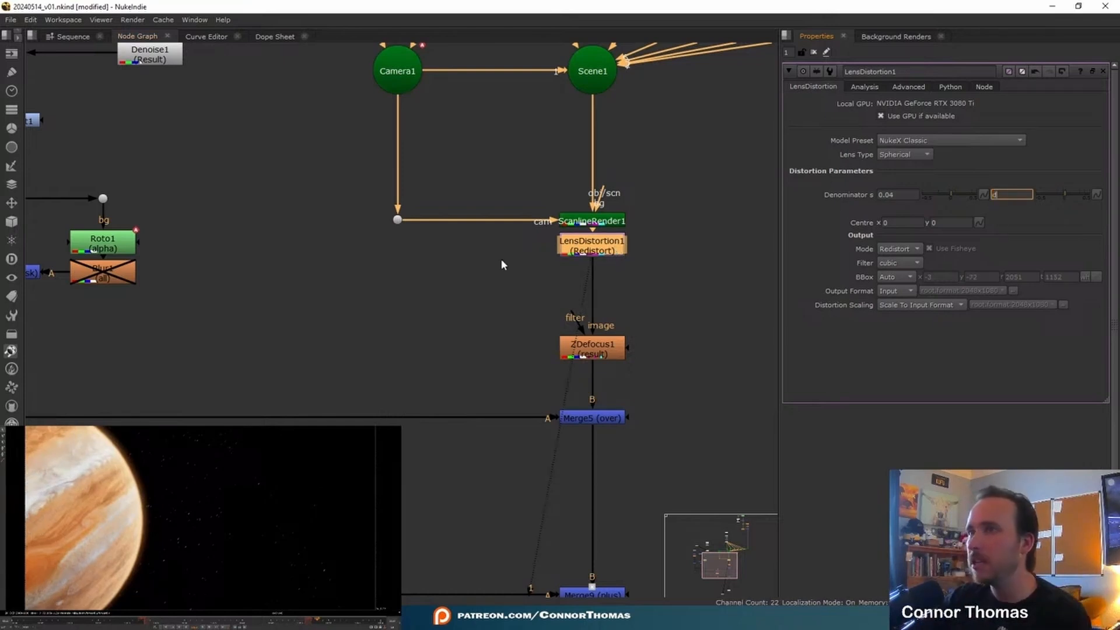
Disable and re-enable LensDistortion1 to compare the planet background with and without the redistortion.
click(580, 250)
key(d)
key(d)
key(d)
key(d)
key(d)
key(d)
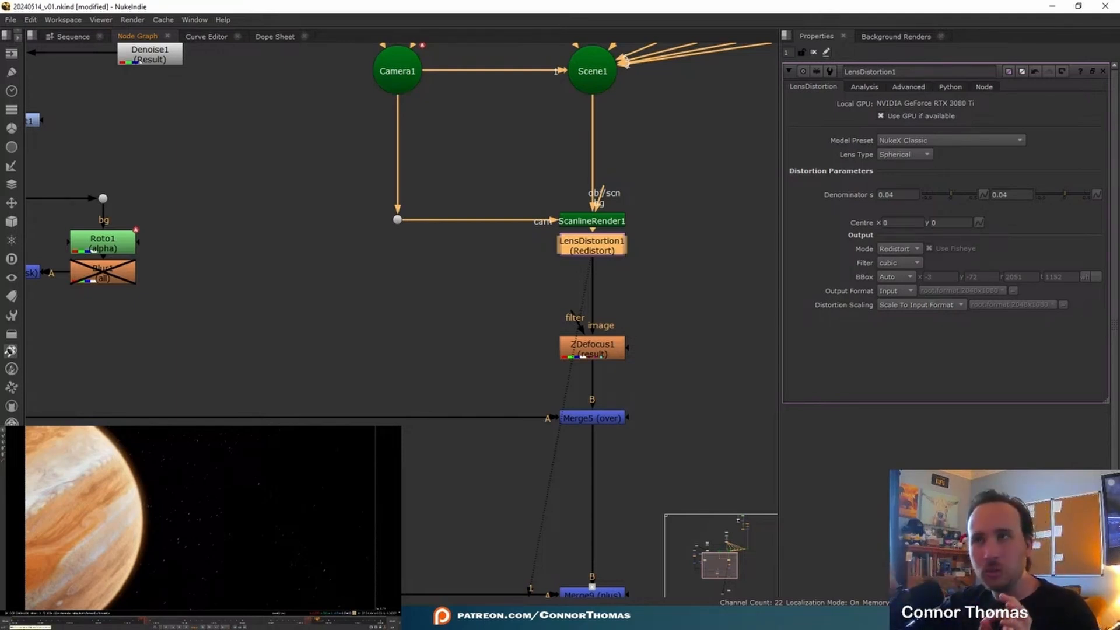
drag(607, 252, 607, 271)
click(607, 359)
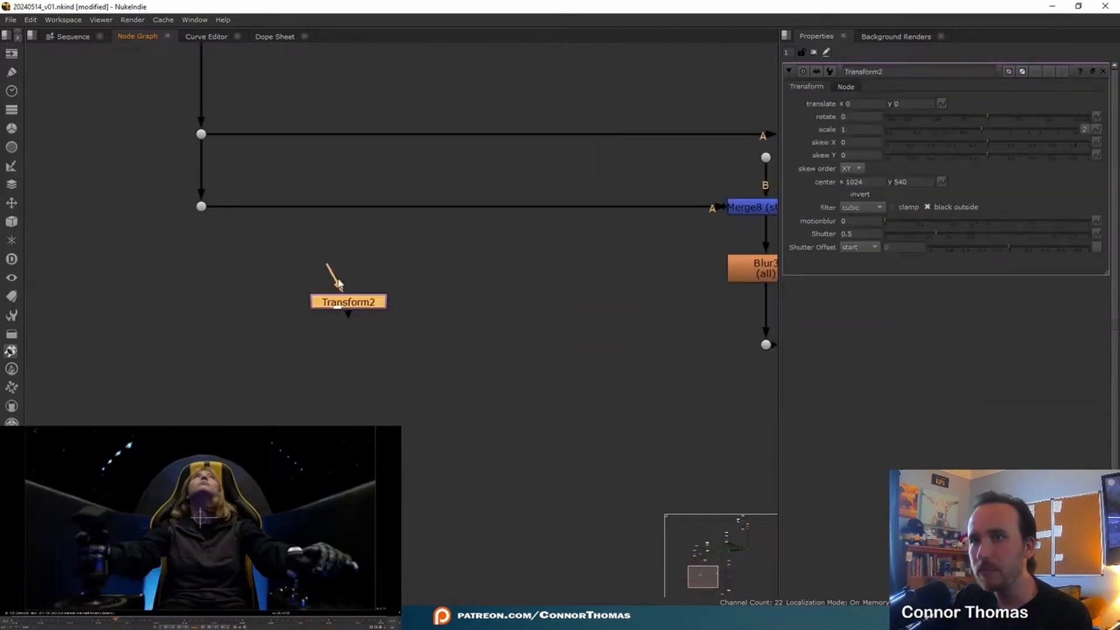
Feed Transform2 from the keyed plate's lower dot, set its height scale to -0.2 separately from the width, and view it.
drag(326, 277, 201, 206)
drag(325, 309, 441, 339)
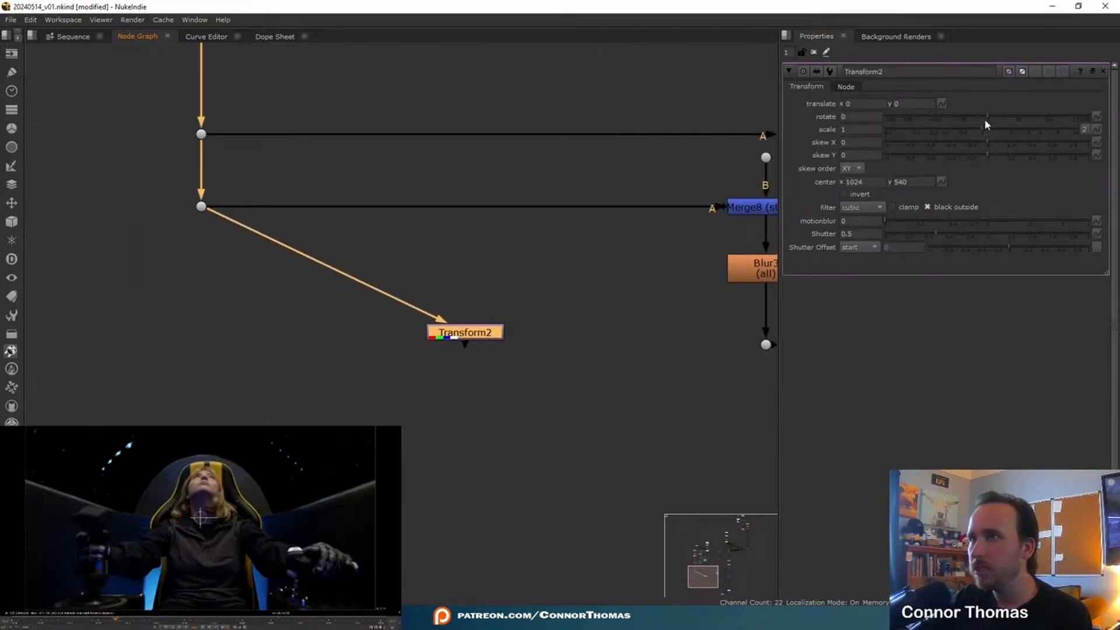
click(1086, 130)
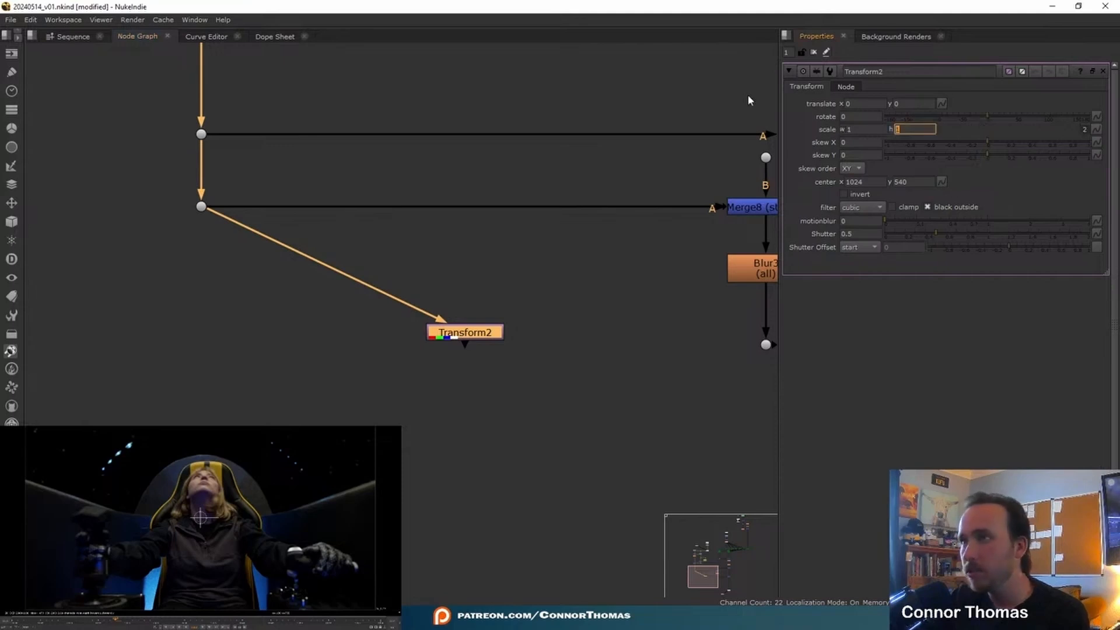
text(-0.2)
key(Return)
click(441, 337)
key(1)
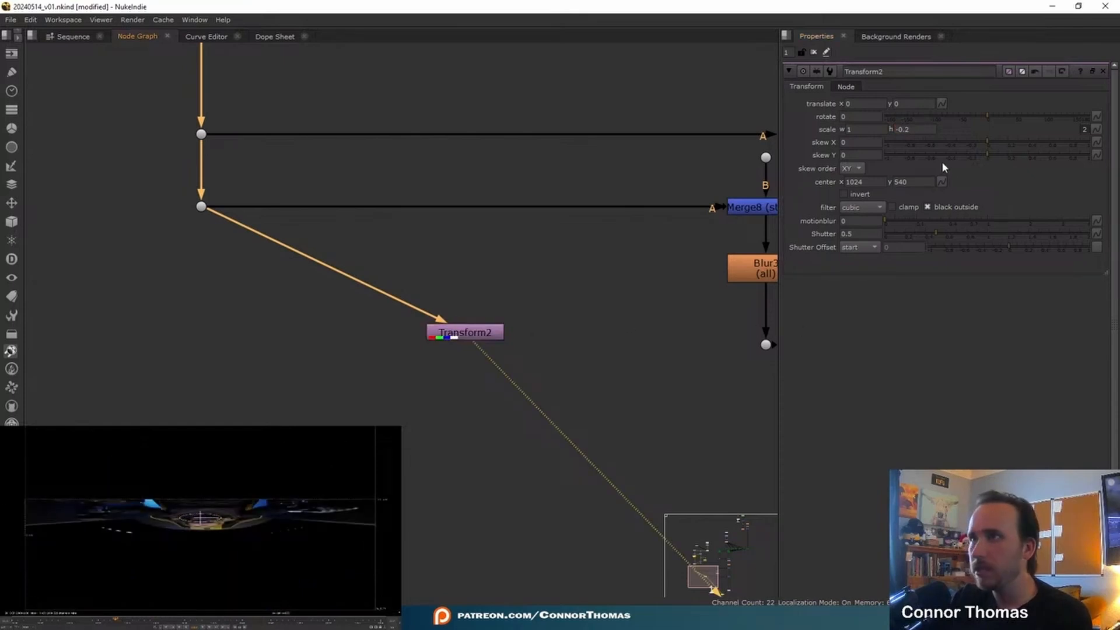
Set Transform2's height scale to -0.5 and raise the flipped plate to a y translation of 272.
click(905, 129)
scroll(905, 130, down, 3)
scroll(252, 496, down, 4)
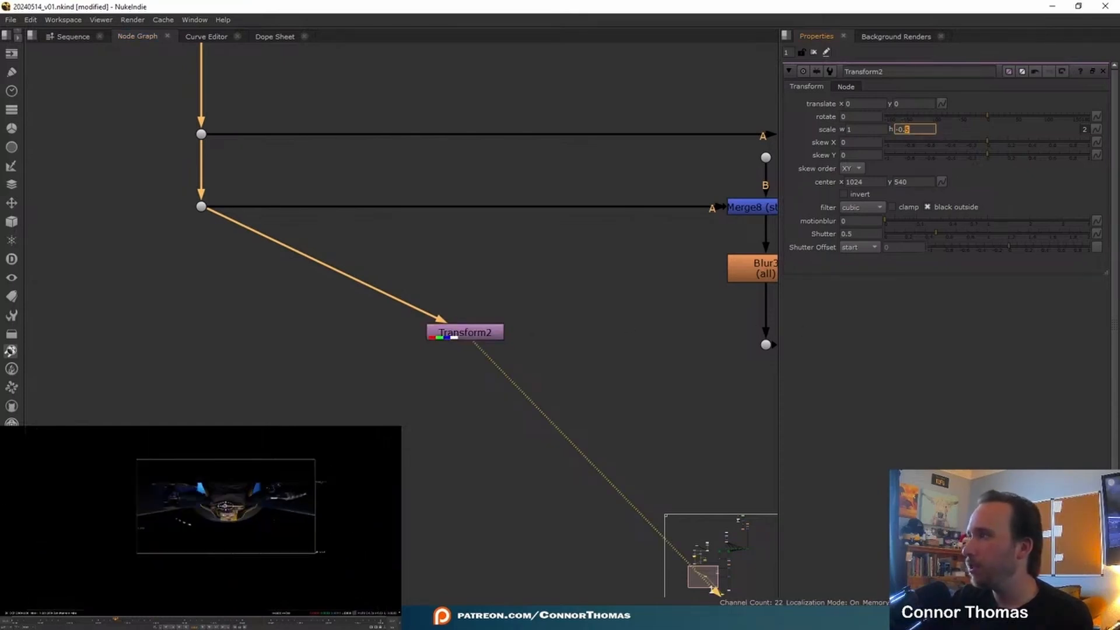
drag(226, 506, 226, 483)
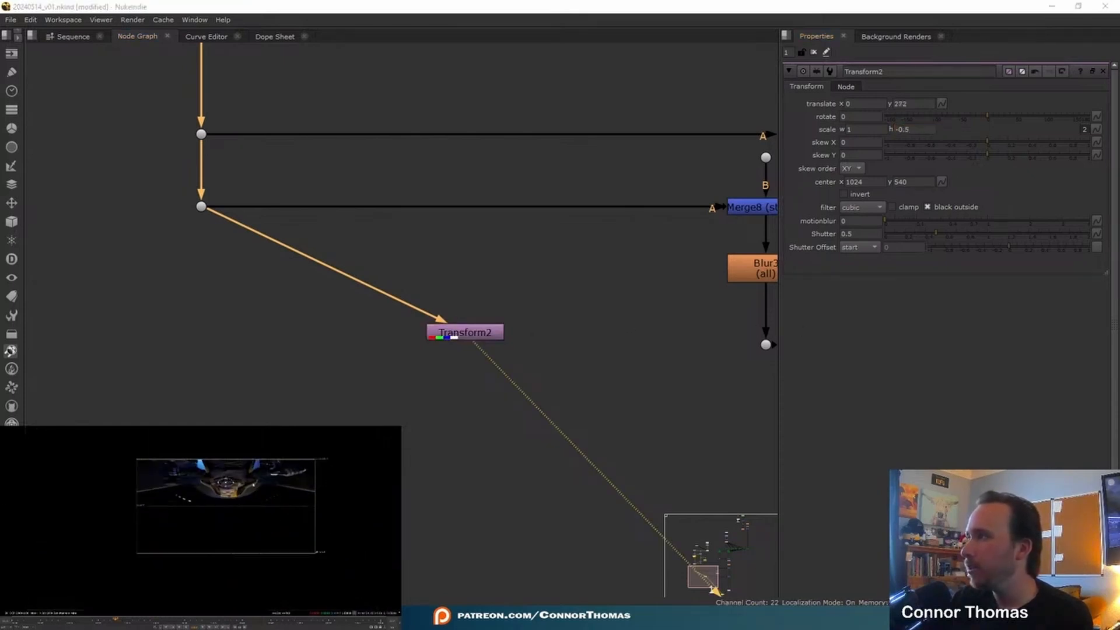
scroll(242, 478, up, 2)
scroll(718, 331, down, 1)
Add a GridWarp node below Transform2.
middle_drag(718, 330, 441, 310)
middle_drag(518, 294, 424, 281)
middle_drag(566, 355, 464, 283)
middle_drag(38, 226, 372, 238)
click(372, 237)
key(Tab)
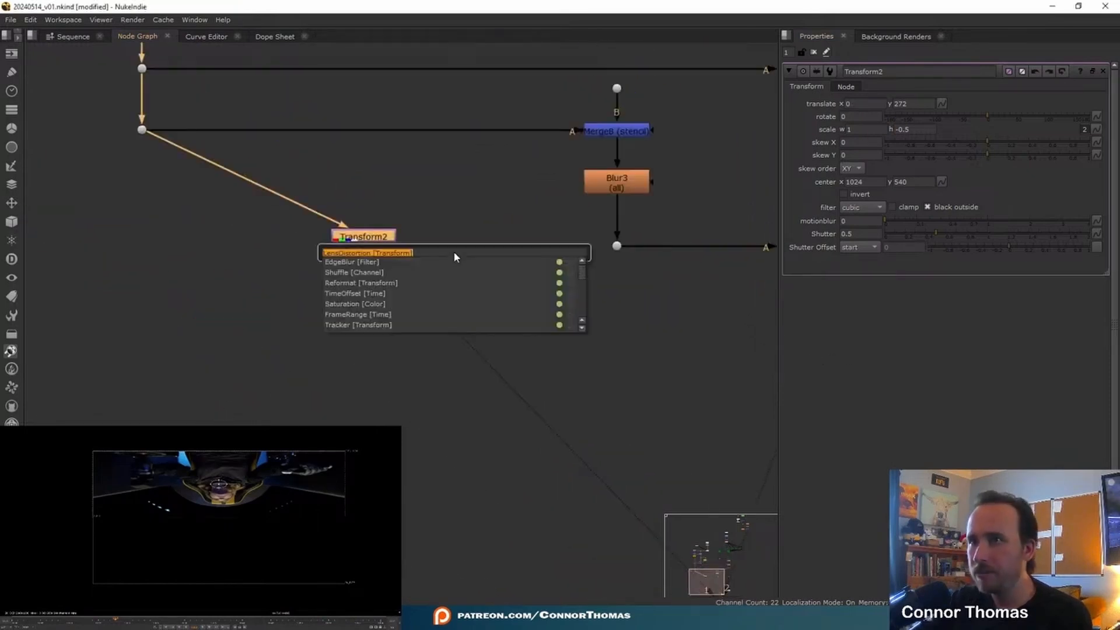
text(grid)
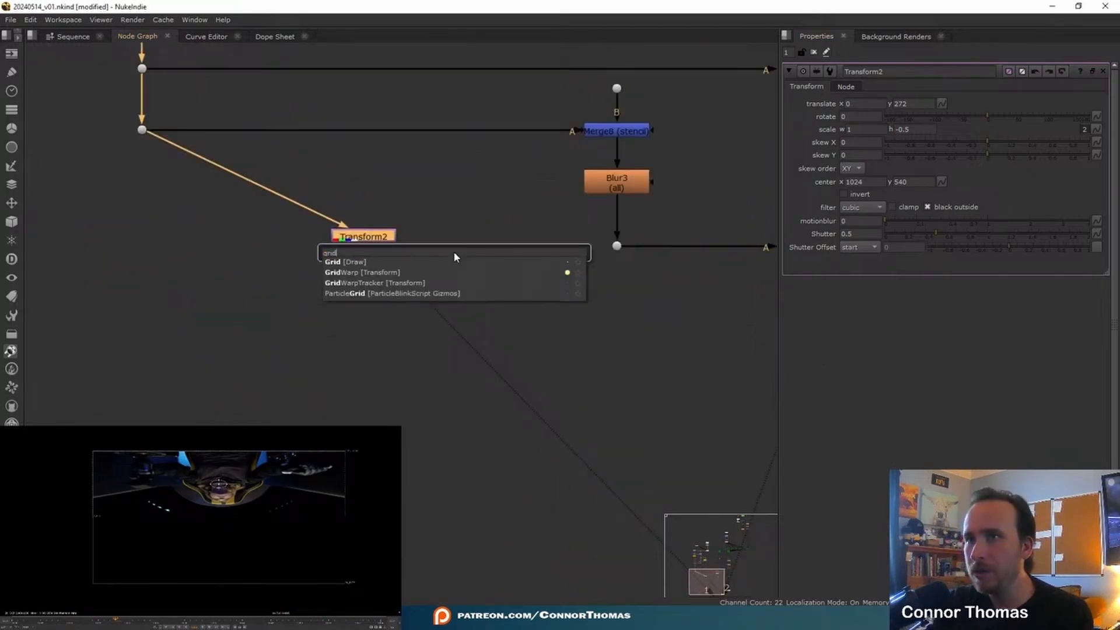
key(Return)
Pull the centre column of GridWarp3_1's destination grid upward to bend the flipped cockpit image into an arch.
drag(219, 491, 220, 486)
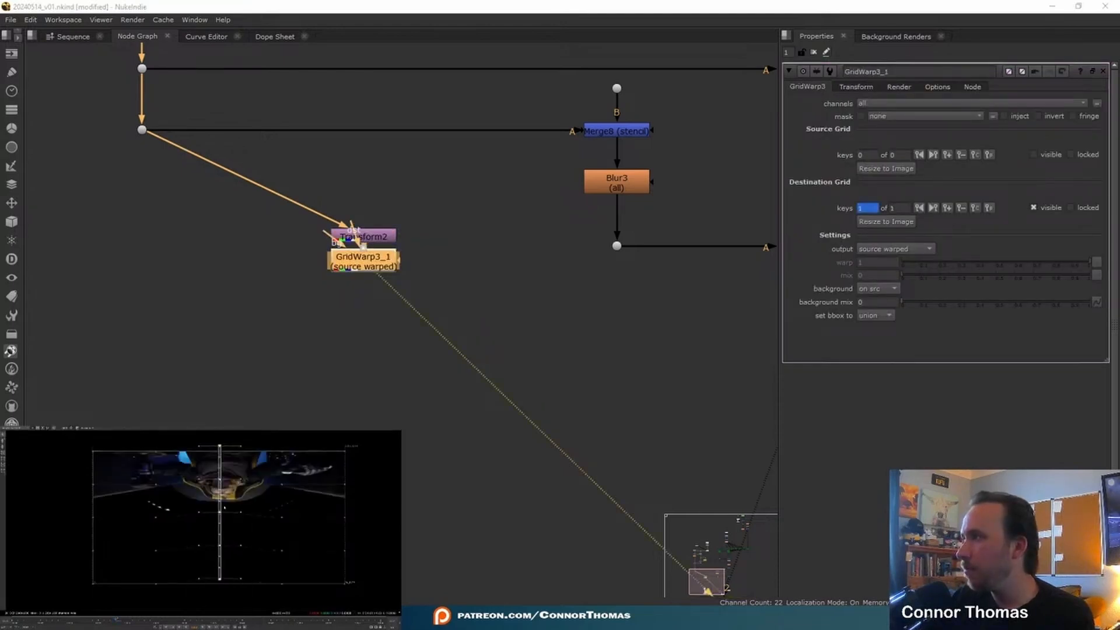
drag(219, 517, 218, 501)
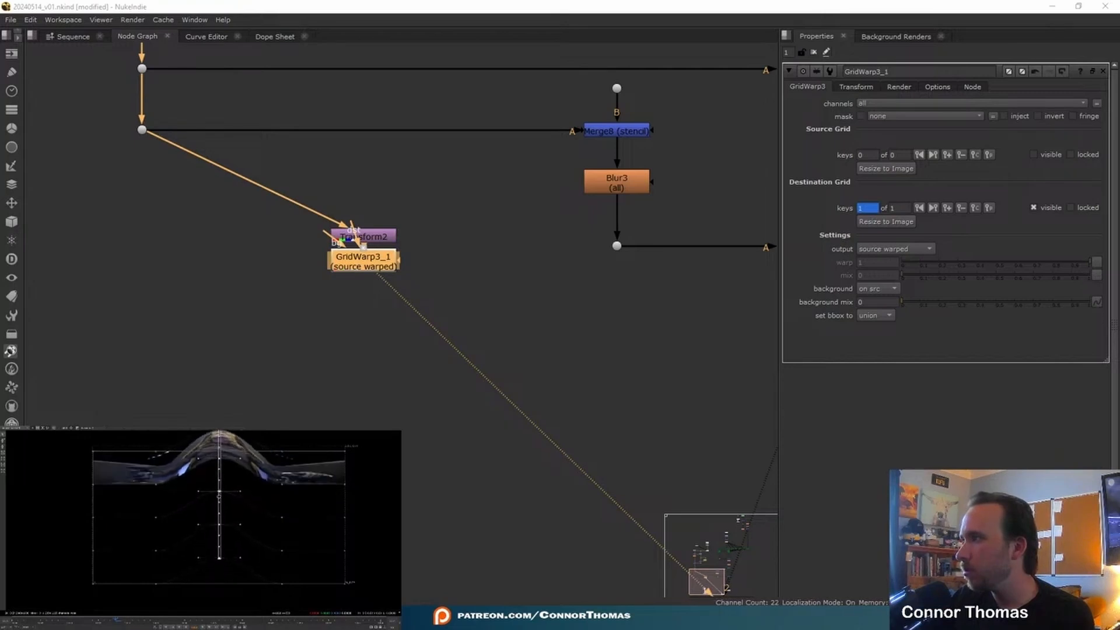
drag(219, 500, 219, 496)
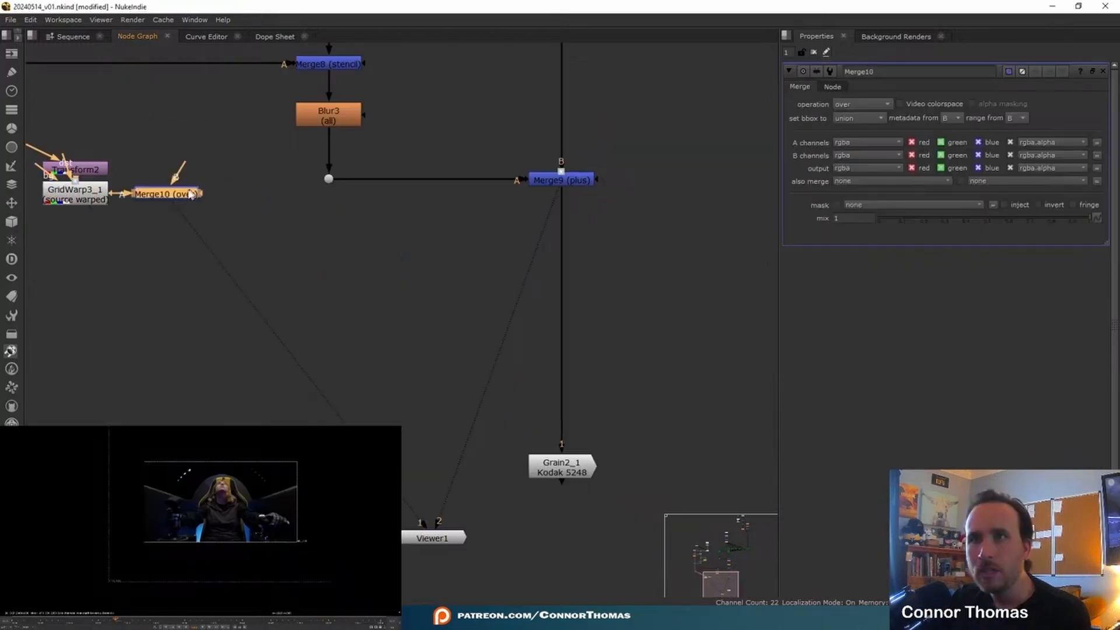
Insert Merge10 into the main pipe below Merge9 with the warped reflection as its A input, and view the composite.
drag(181, 195, 575, 289)
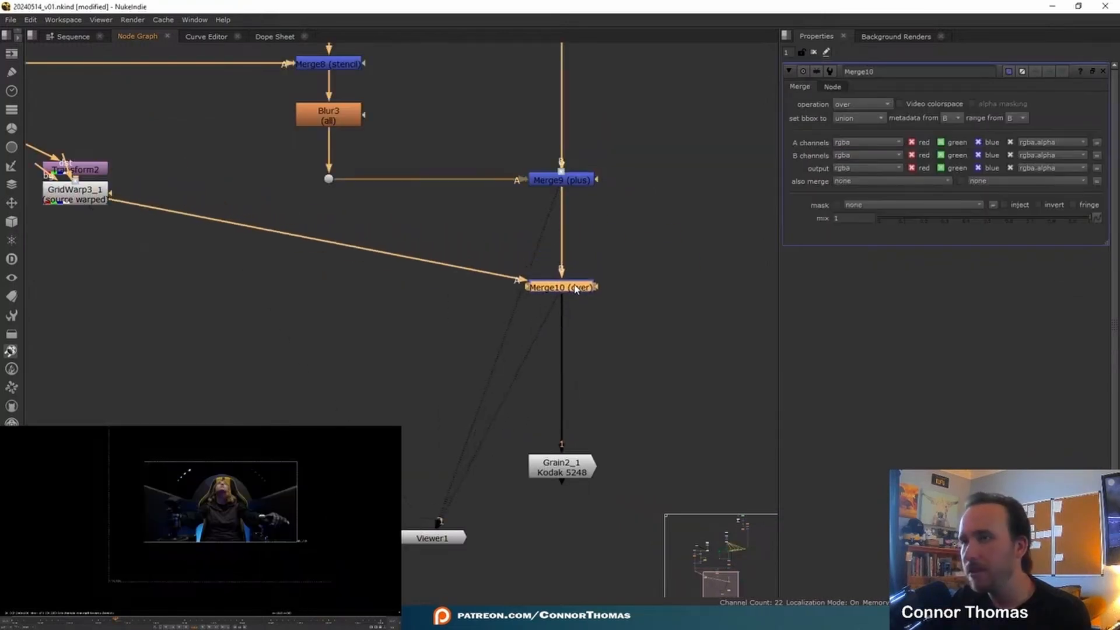
click(631, 344)
key(1)
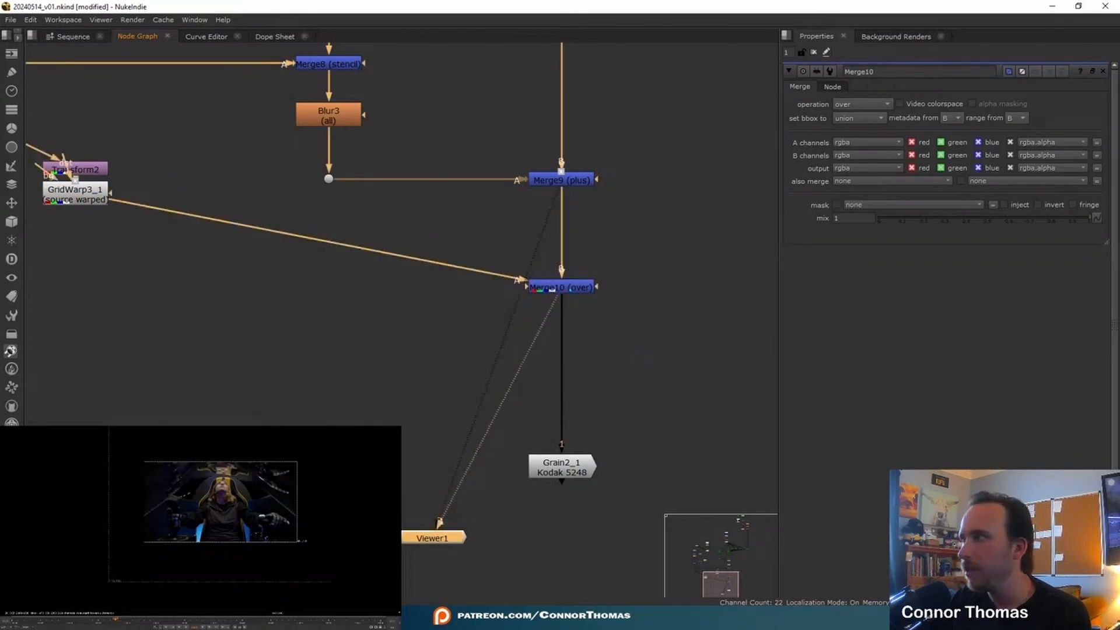
middle_drag(221, 491, 227, 516)
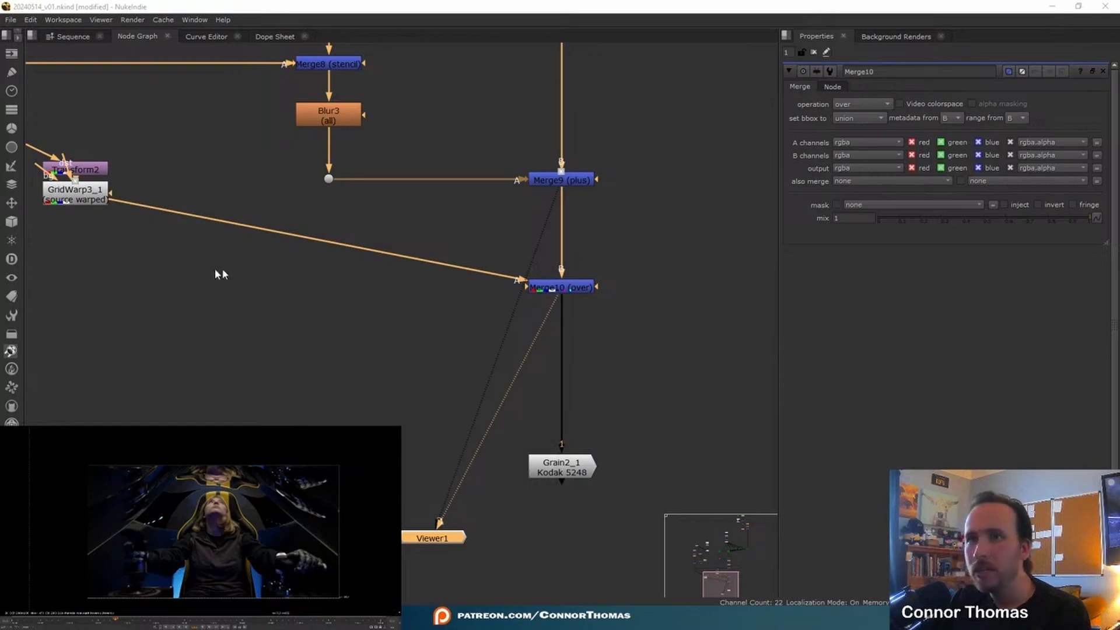
Shift the left column of GridWarp3_1's destination grid inward and downward to reshape the reflection's arch over the cockpit.
double_click(90, 201)
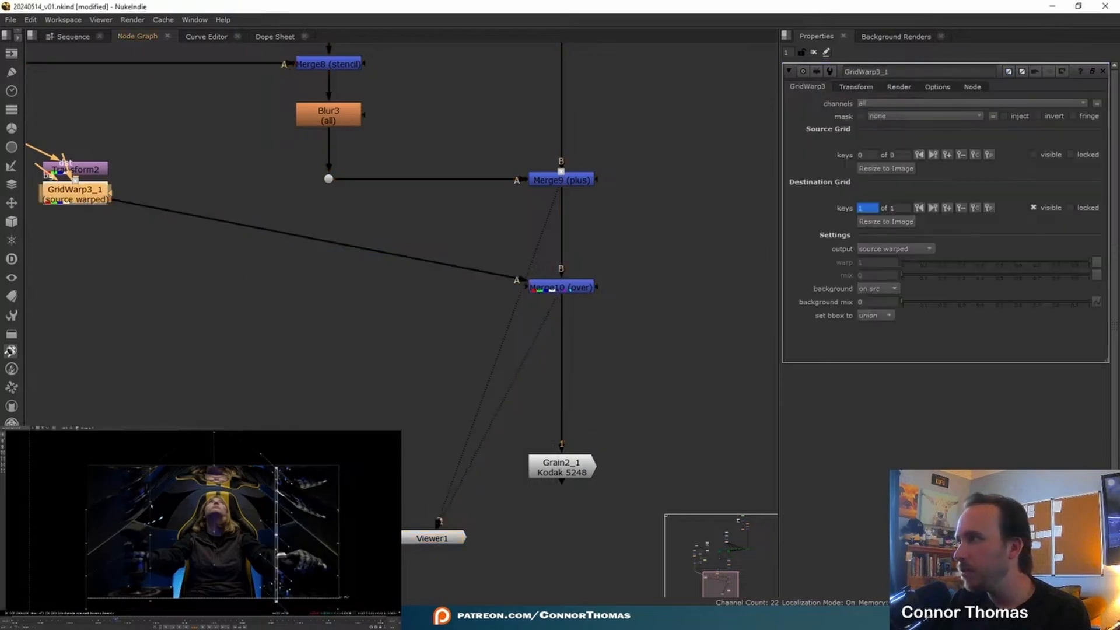
middle_drag(277, 537, 282, 509)
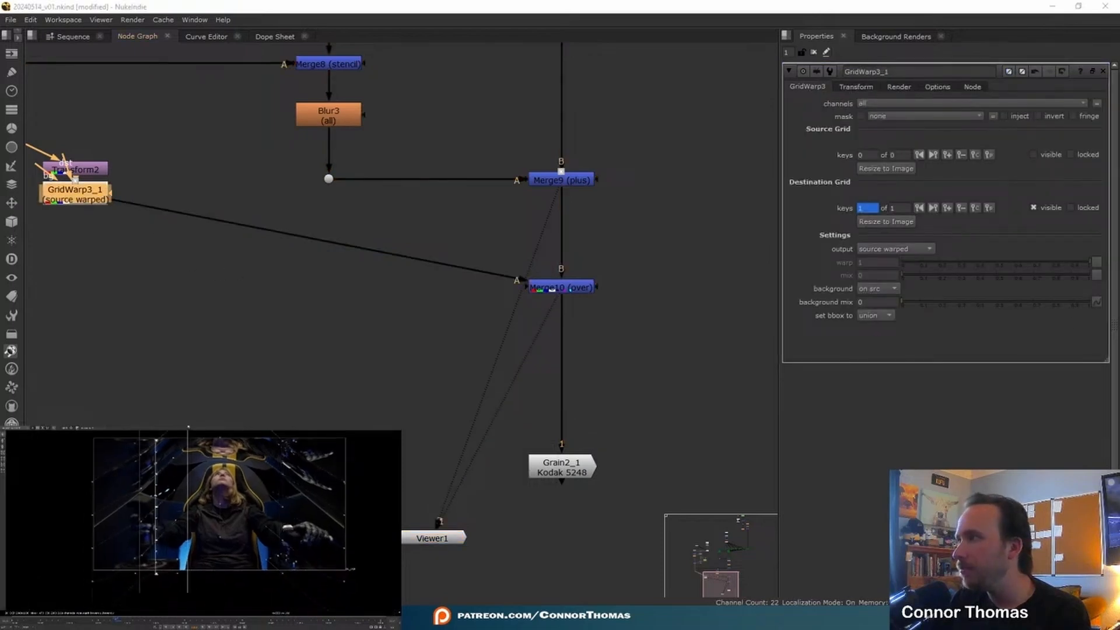
drag(156, 489, 173, 507)
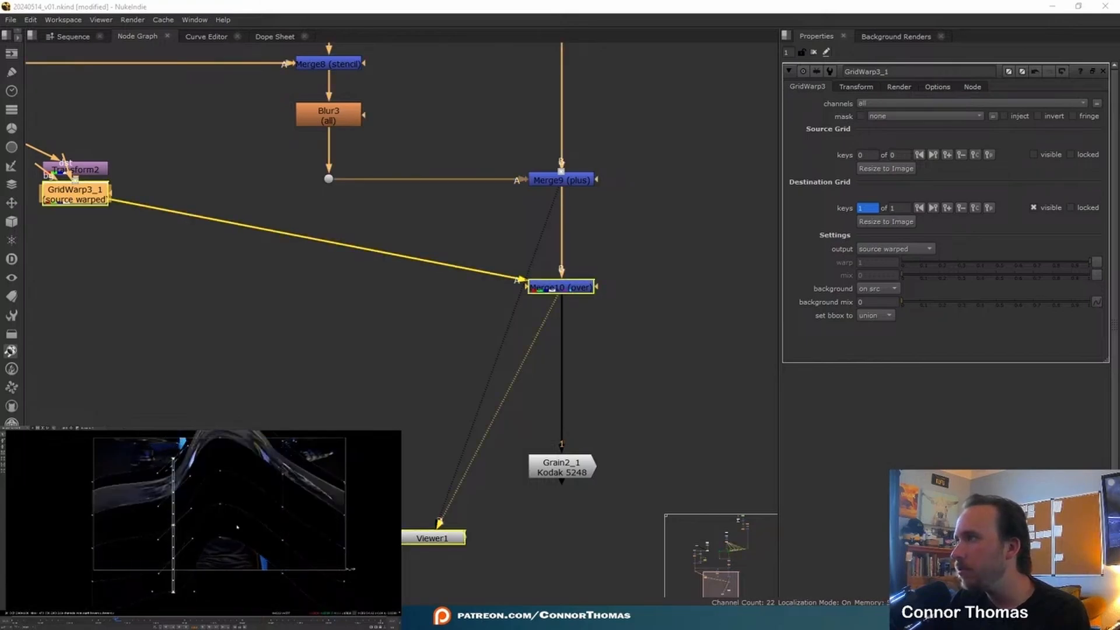
middle_drag(173, 507, 133, 516)
middle_drag(133, 516, 128, 523)
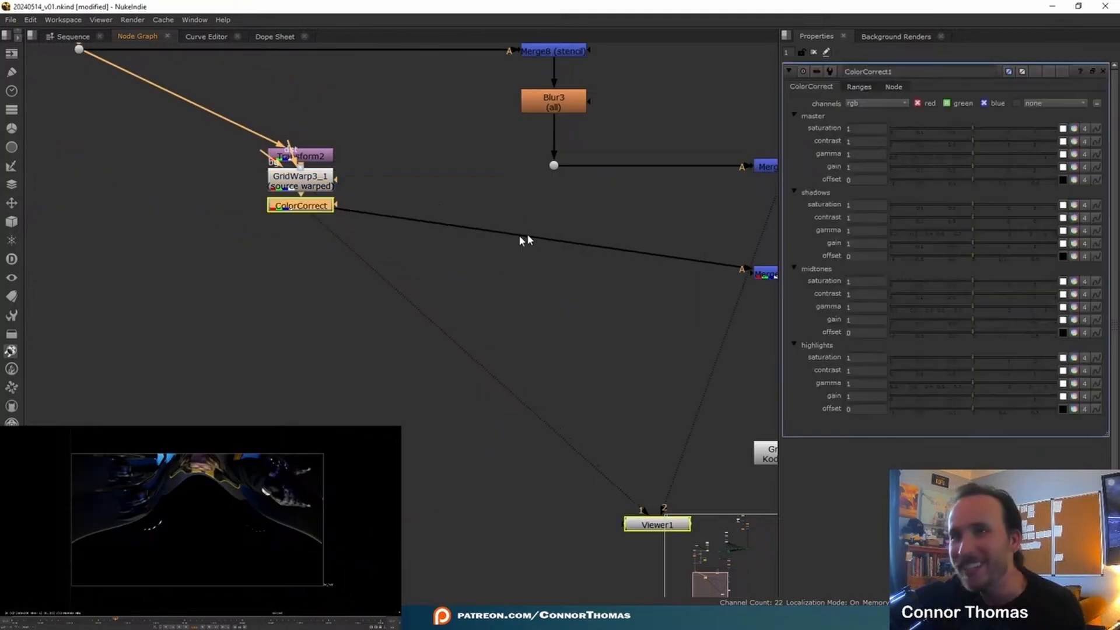
Set the master contrast of the ColorCorrect node below GridWarp3_1 to 4.
click(519, 234)
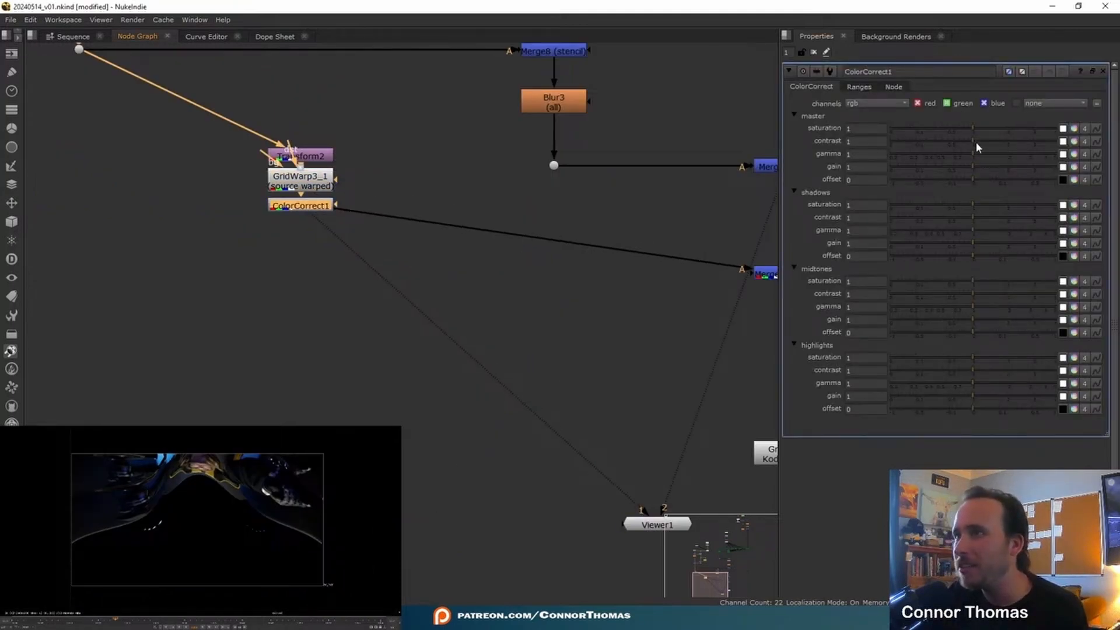
click(1030, 145)
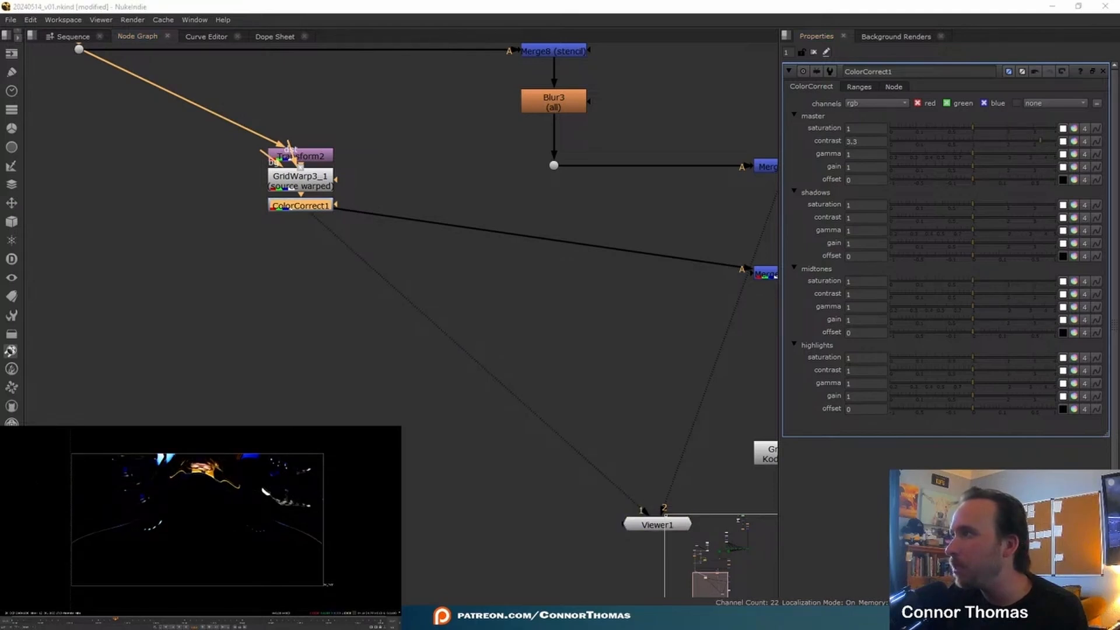
click(1054, 142)
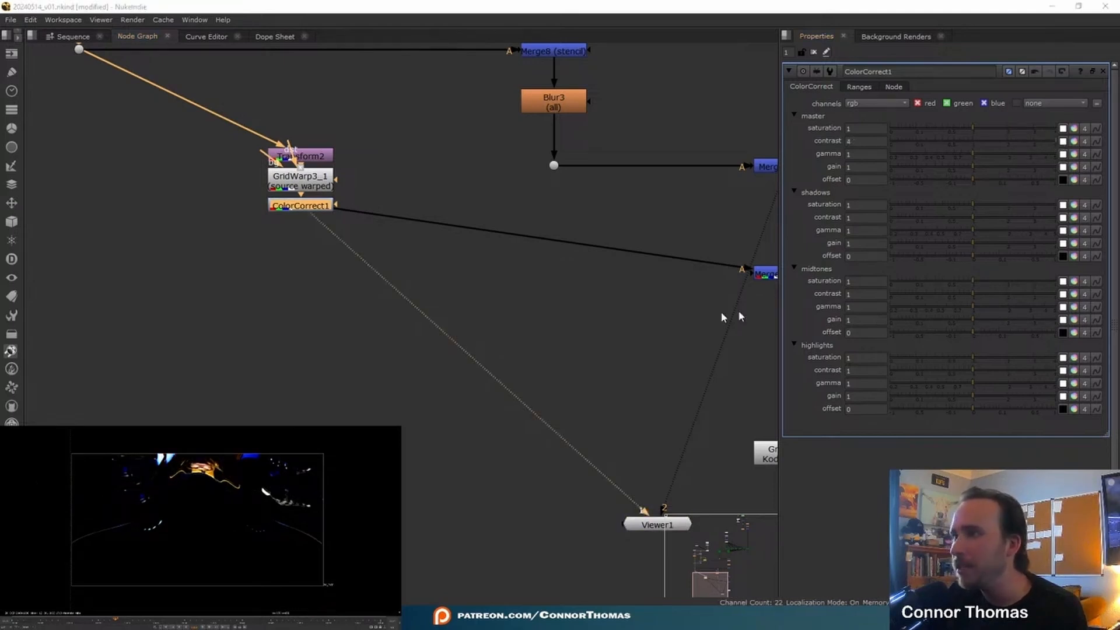
Blur the colour-corrected reflection with a Blur node at size 4.8 and screen it through Merge10 at a mix of 0.395.
middle_drag(592, 326, 477, 289)
key(b)
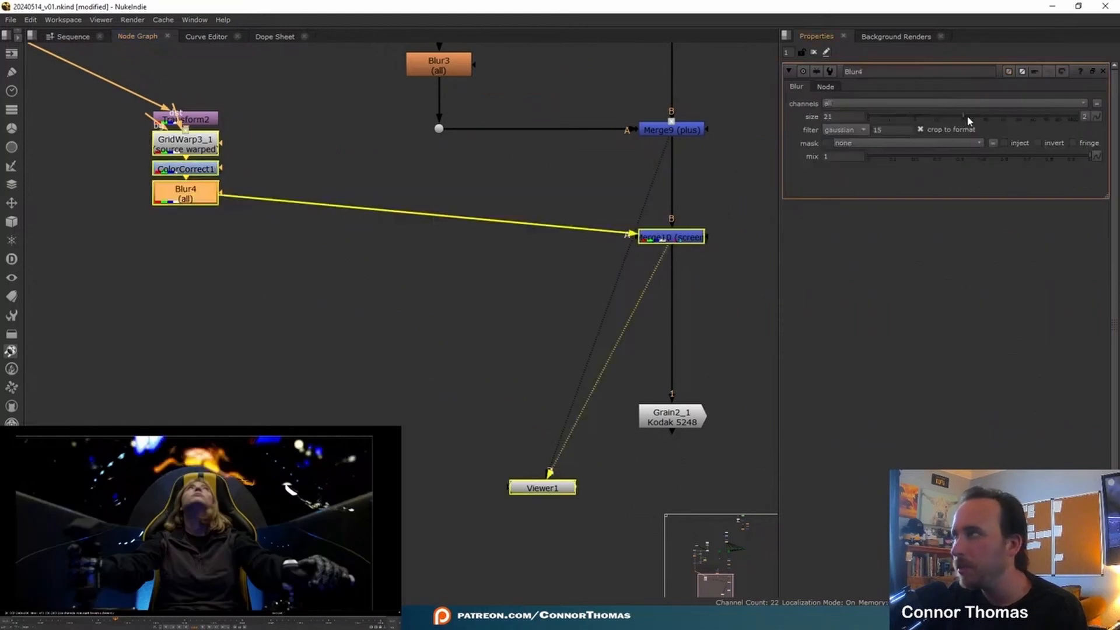
drag(950, 119, 914, 124)
middle_drag(692, 239, 551, 293)
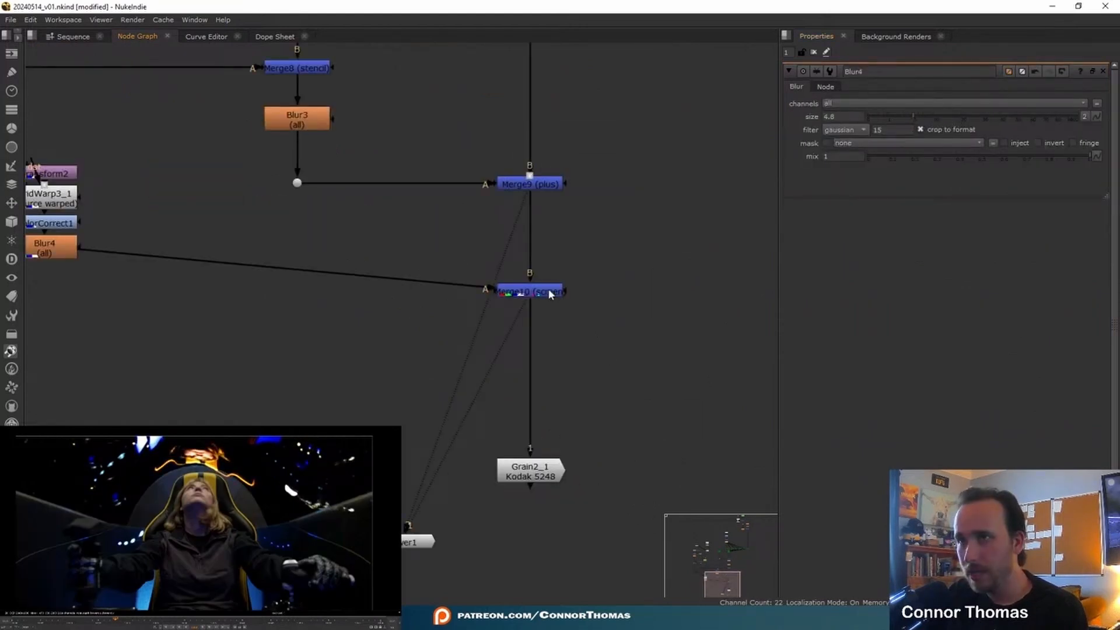
double_click(551, 293)
drag(946, 221, 1067, 193)
Insert a Merge node between Blur4 and Merge10 and feed its A input from Blur4 through a dot.
middle_drag(424, 298, 659, 327)
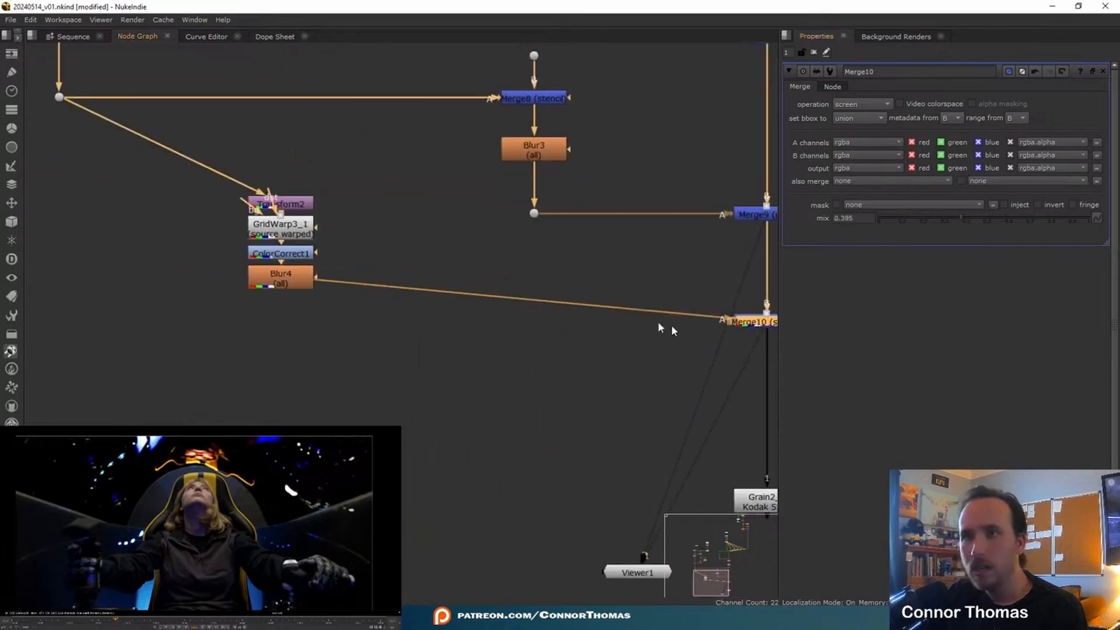
click(269, 282)
key(m)
drag(354, 280, 416, 371)
scroll(475, 294, up, 2)
ctrl+drag(320, 322, 244, 364)
Add a Roto node above Merge11, take its background from Blur4 and connect it to the merge's B input.
click(421, 257)
key(o)
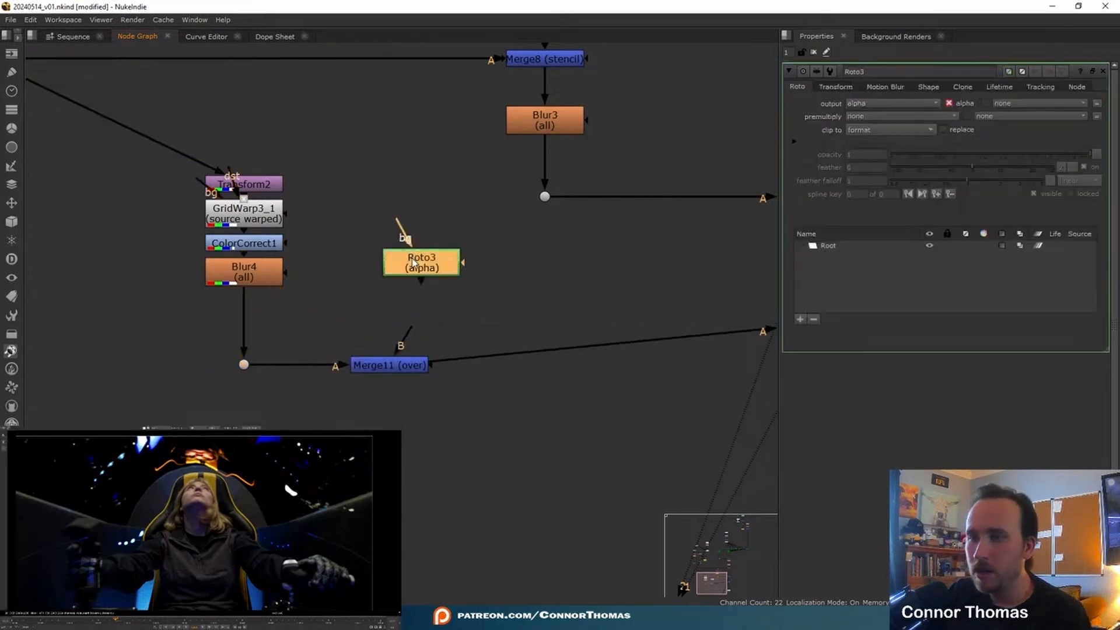
drag(399, 224, 245, 272)
drag(411, 332, 415, 265)
drag(415, 266, 382, 274)
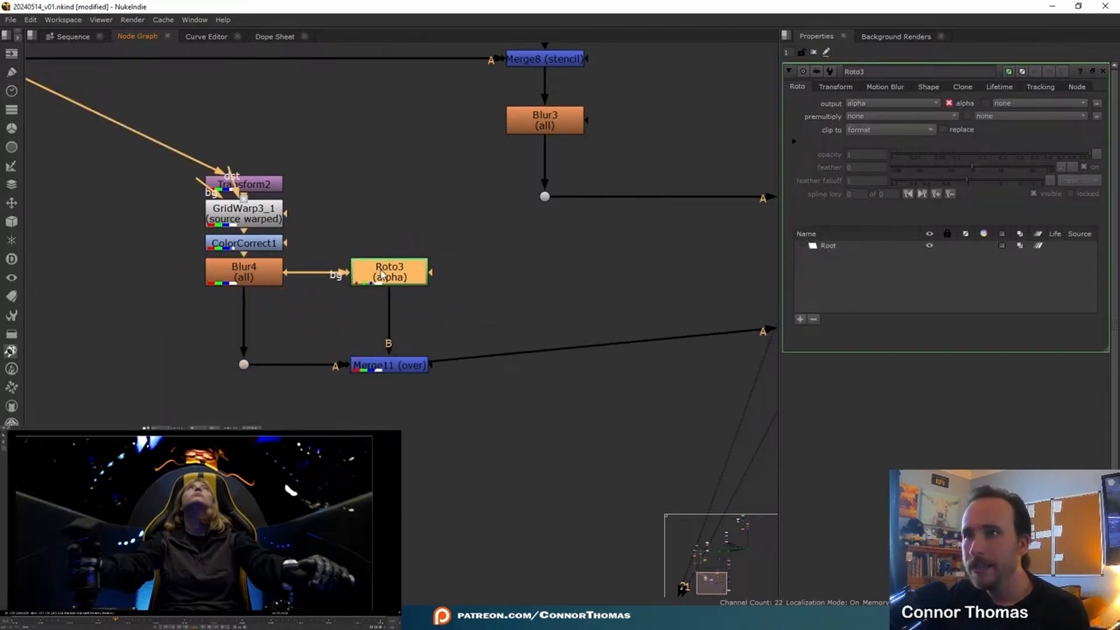
Stencil the reflection in Merge11 using an inverted Roto3 shape drawn over the upper window area.
click(389, 366)
key(1)
middle_drag(198, 486, 200, 507)
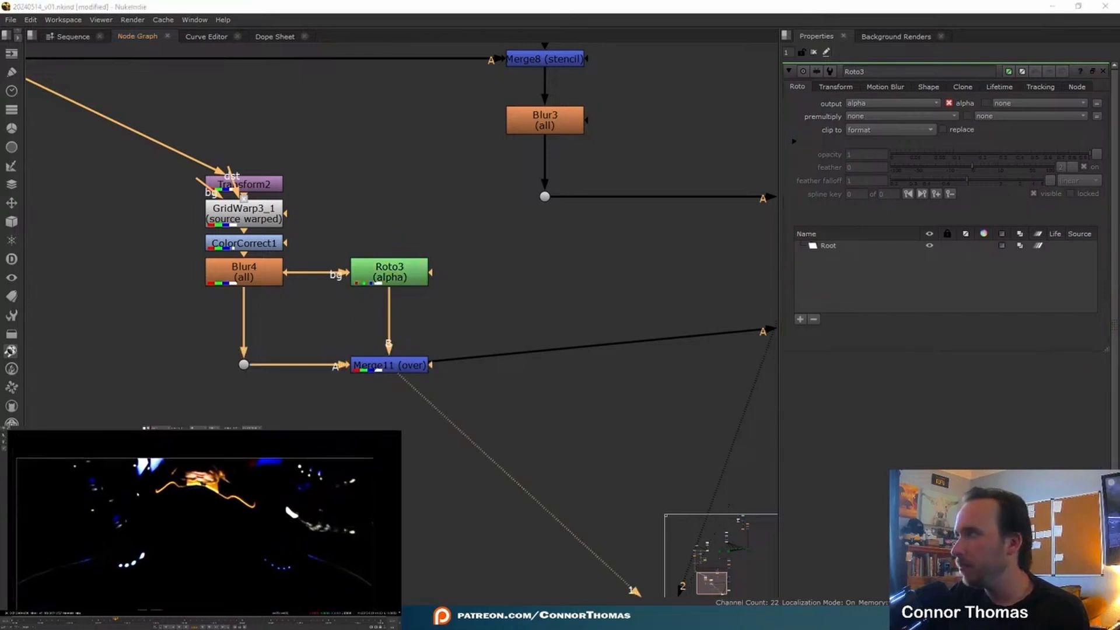
click(137, 492)
drag(185, 508, 205, 512)
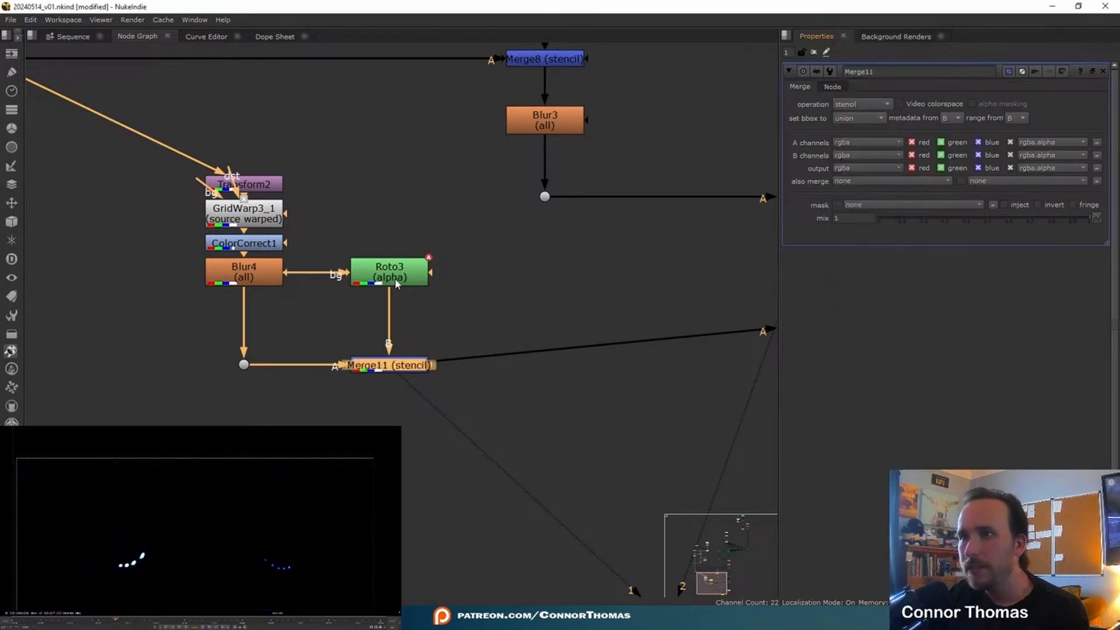
double_click(396, 284)
click(1007, 259)
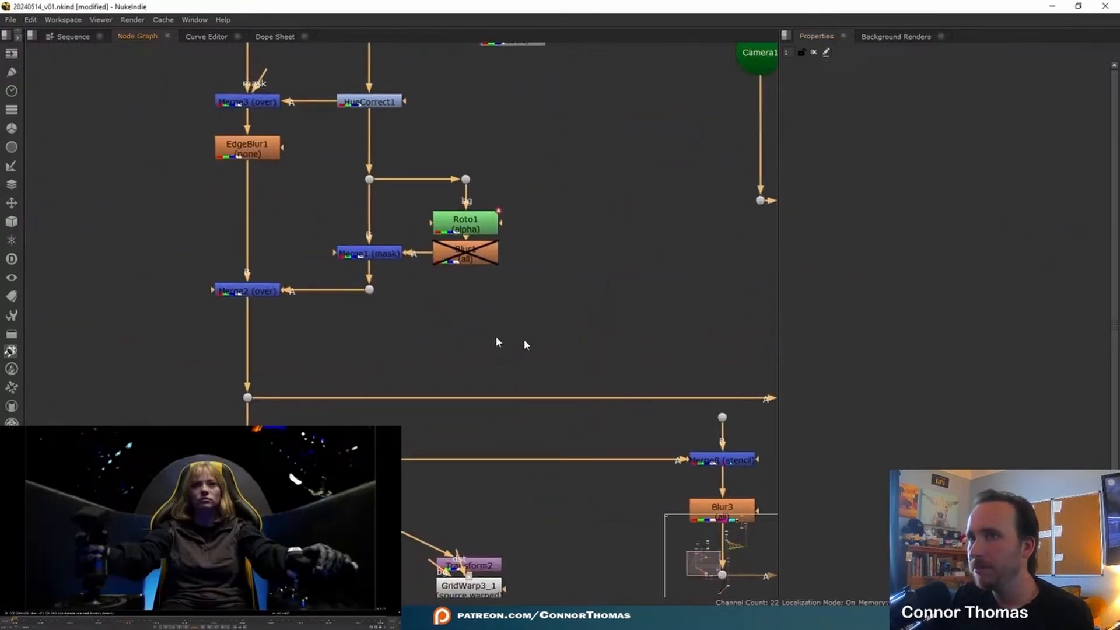
Align the reflection nodes from Transform2 to Merge11 beneath the keyed plate's lower dot.
middle_drag(524, 339, 312, 406)
scroll(380, 416, down, 2)
middle_drag(379, 415, 409, 277)
scroll(310, 293, up, 3)
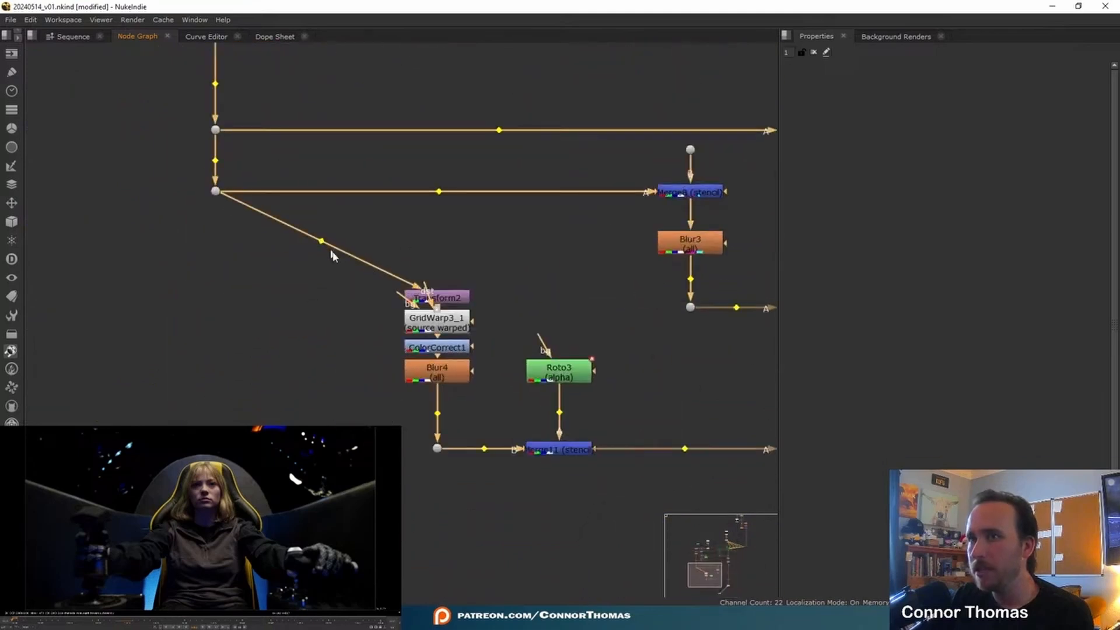
middle_drag(331, 255, 300, 210)
drag(236, 212, 586, 497)
drag(416, 250, 203, 252)
click(372, 245)
Add an unconnected RotoPaint node beside the pipe below Merge2.
scroll(372, 245, down, 1)
middle_drag(373, 245, 421, 460)
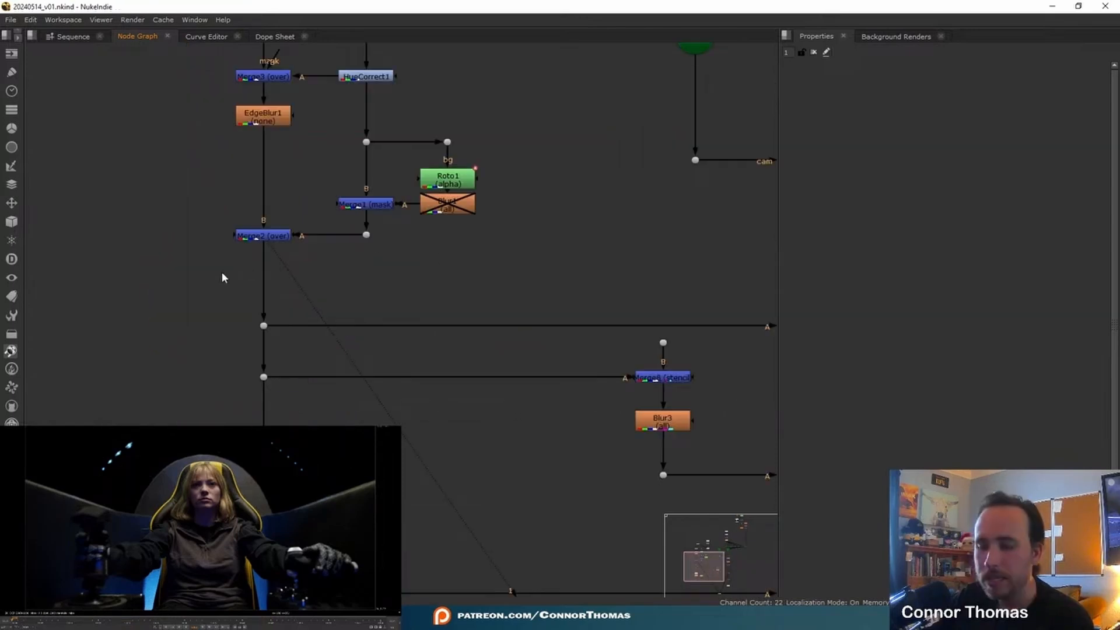
key(p)
drag(206, 285, 180, 279)
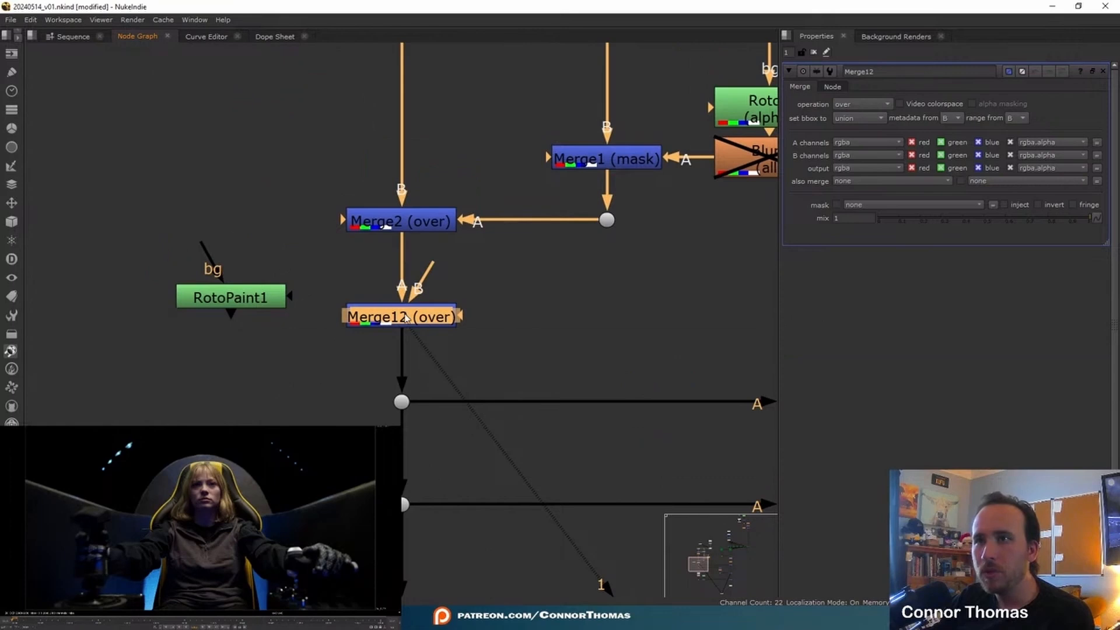
Place Merge12 directly below Merge2 and swap its A and B inputs.
drag(404, 313, 405, 292)
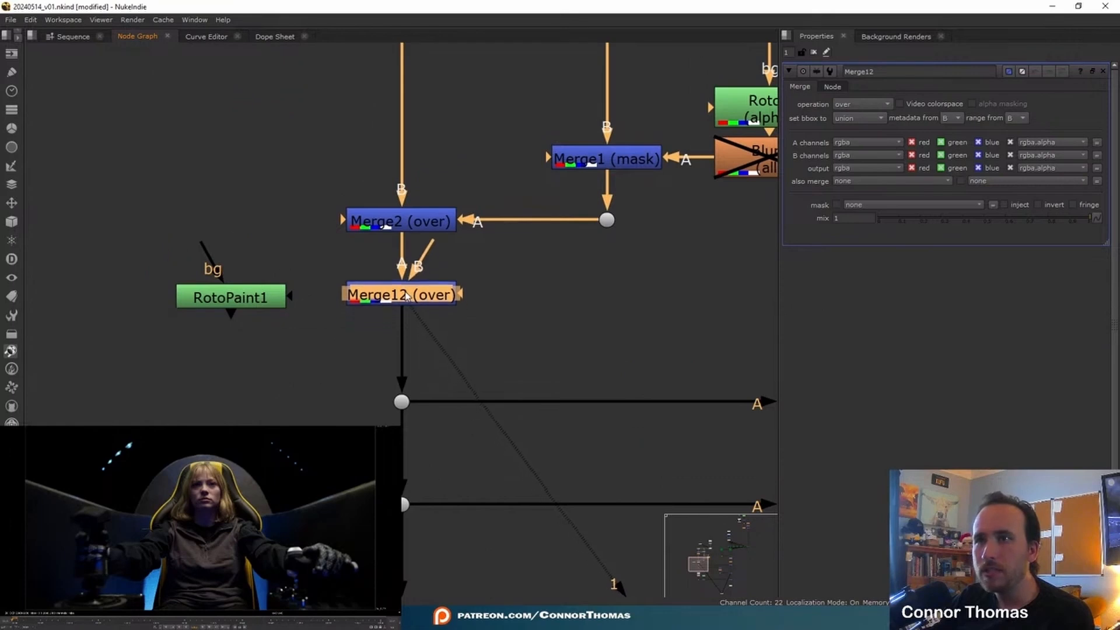
key(shift+x)
middle_drag(405, 292, 447, 333)
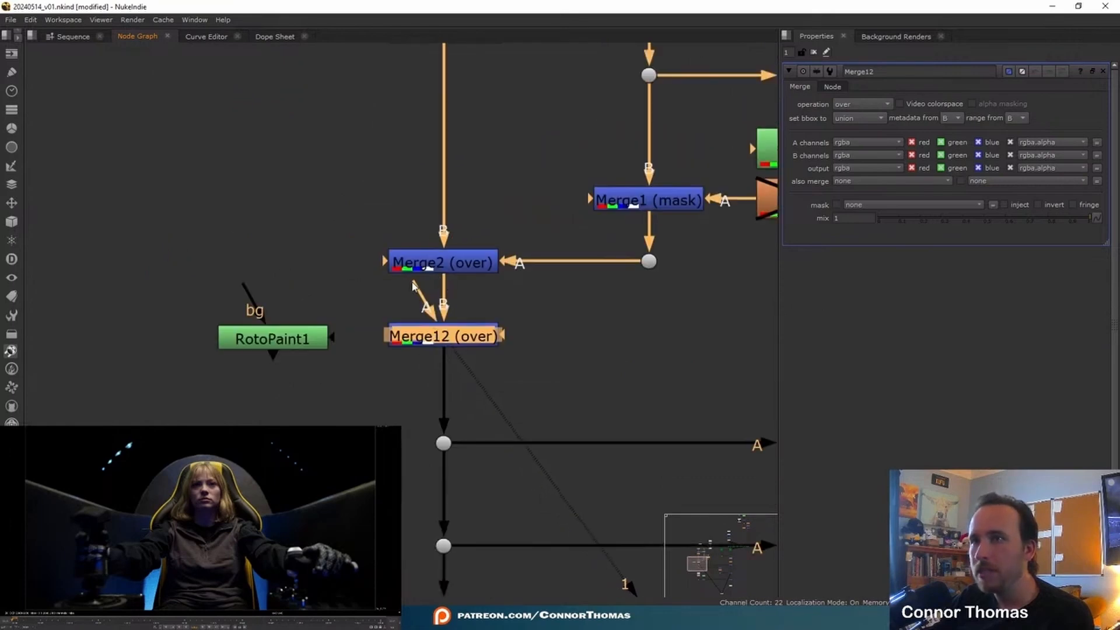
Move the keying nodes aside, with Merge2 feeding Merge12's A input and RotoPaint1 feeding its B input.
scroll(413, 285, down, 6)
drag(330, 187, 659, 464)
drag(552, 432, 324, 442)
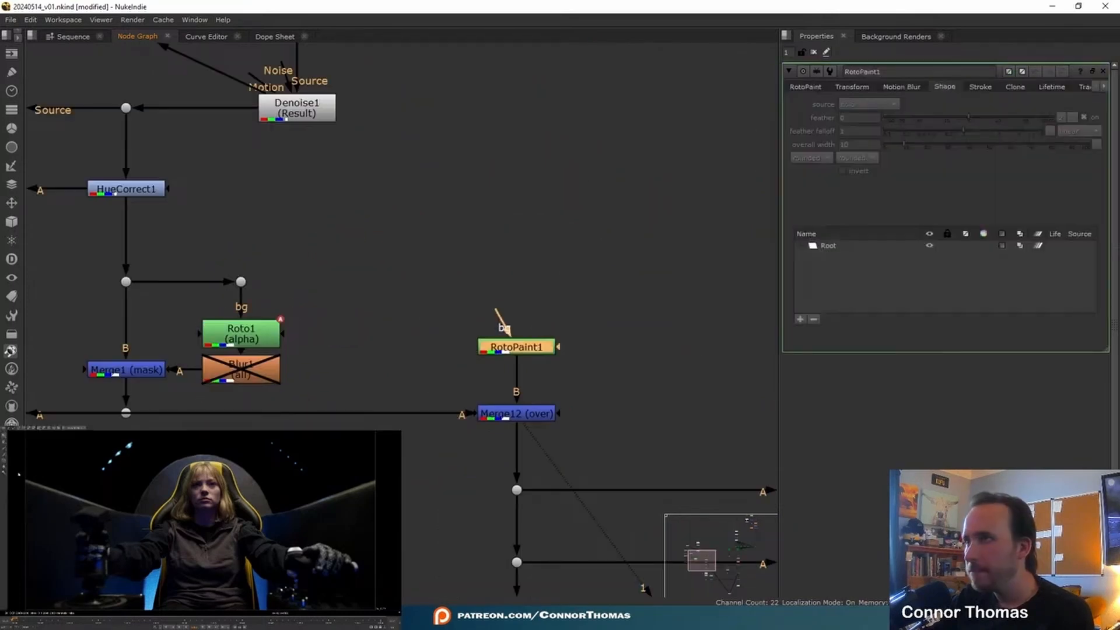
Paint enlarged brush strokes in RotoPaint1 across the dark window area behind the pilot.
click(5, 457)
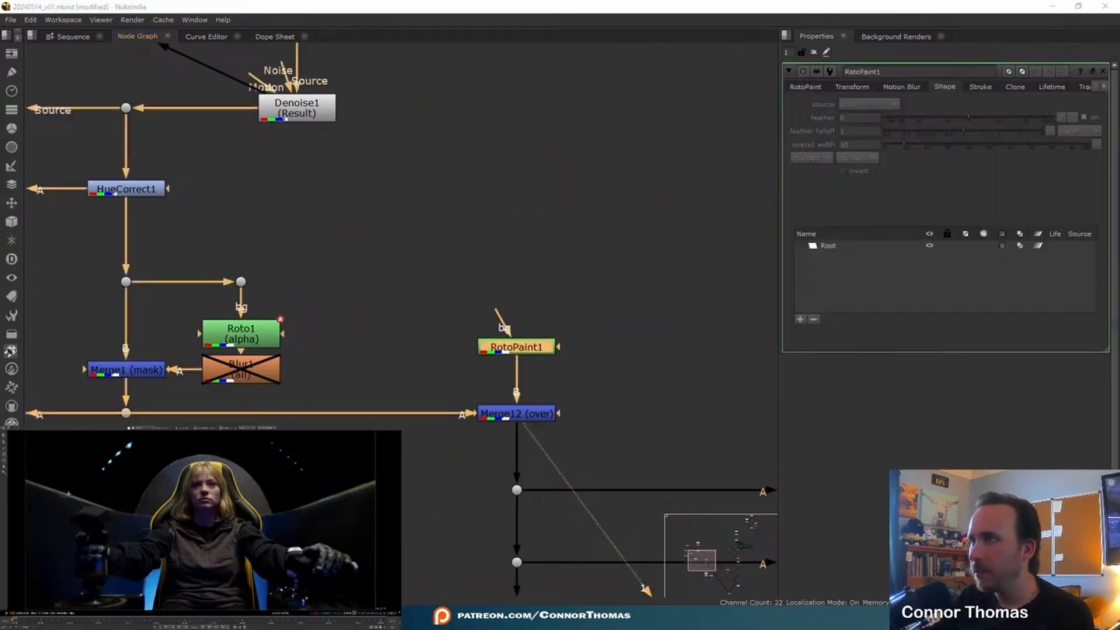
drag(26, 479, 119, 520)
key(ctrl+z)
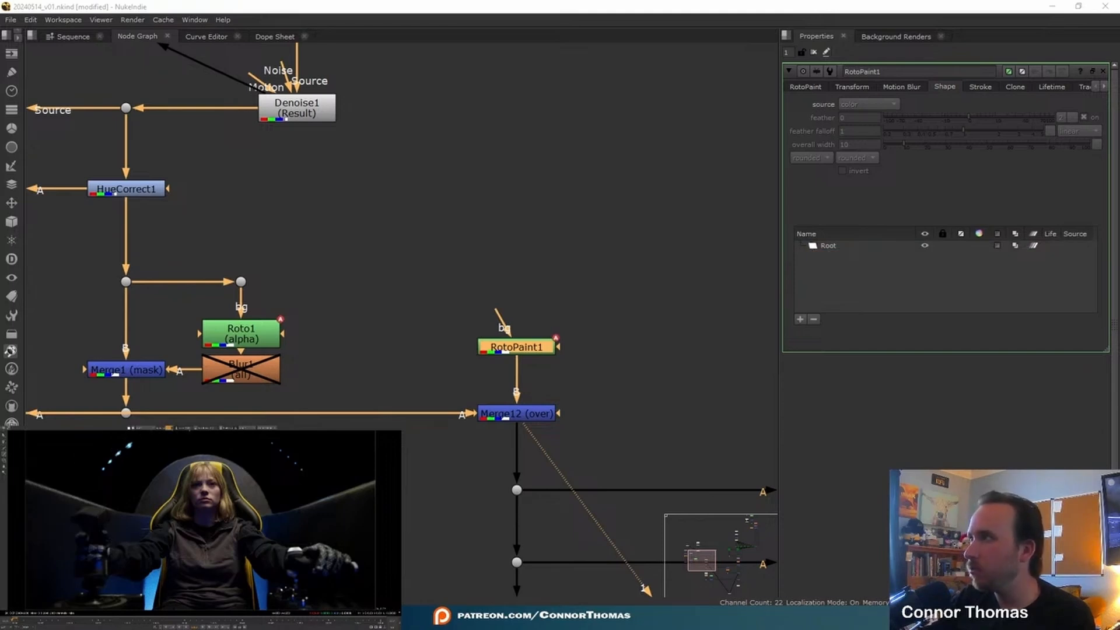
shift+drag(90, 526, 153, 527)
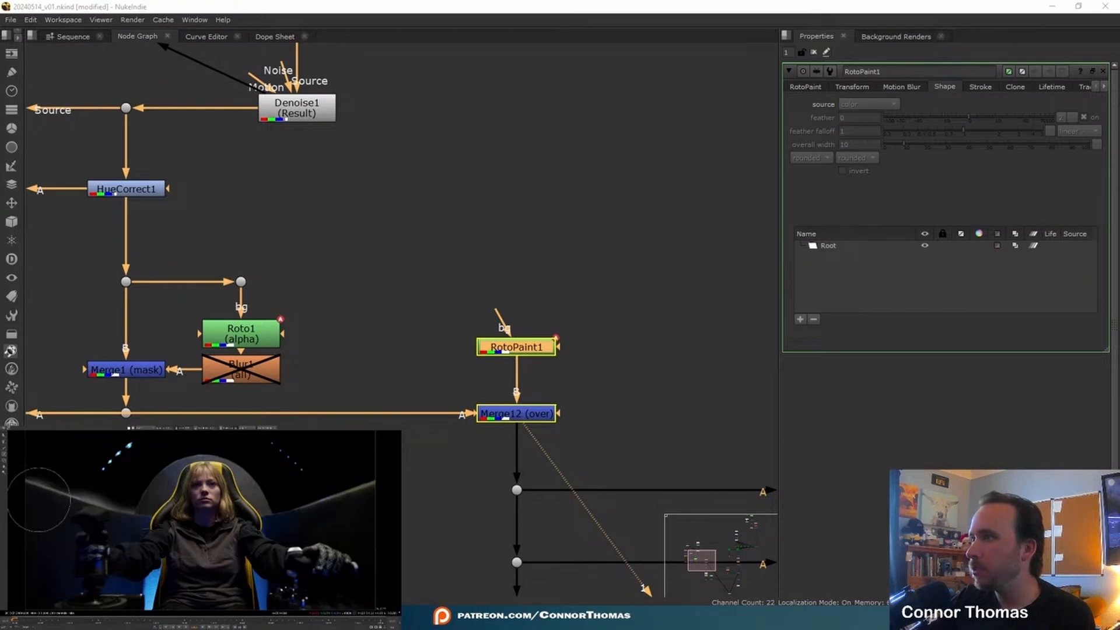
drag(33, 496, 144, 550)
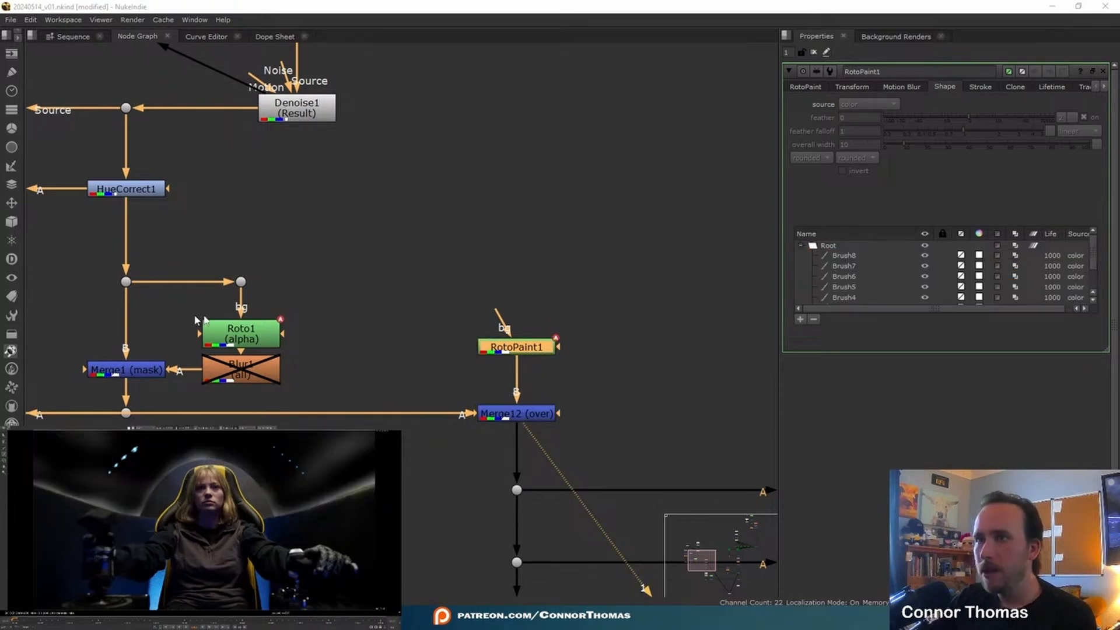
Add a FrameHold node below RotoPaint1, held at frame 1000.
key(Tab)
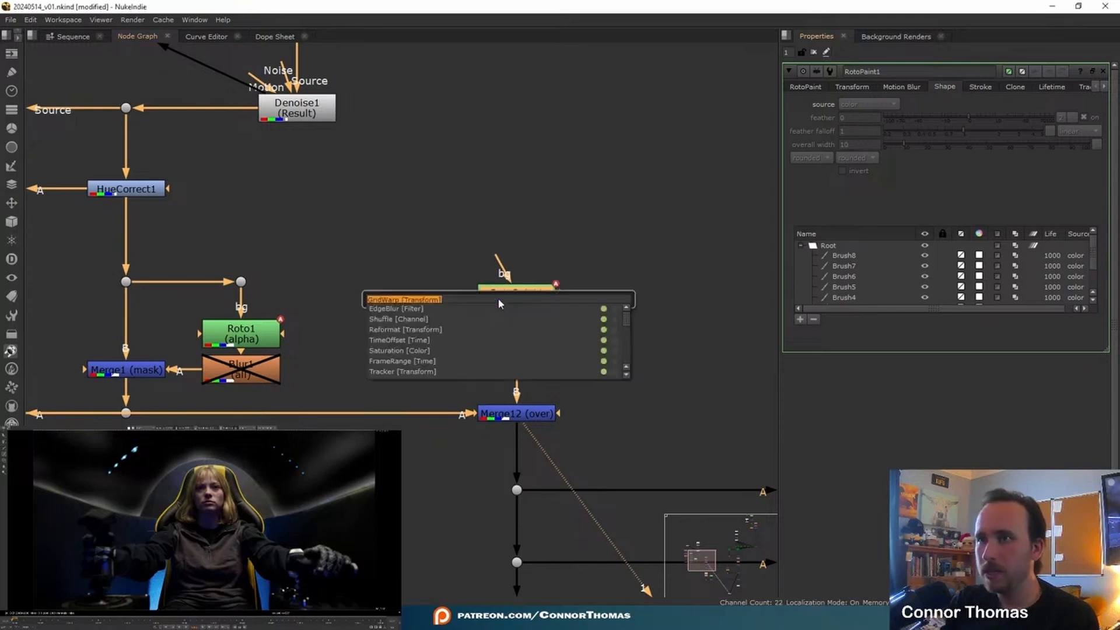
text(frame)
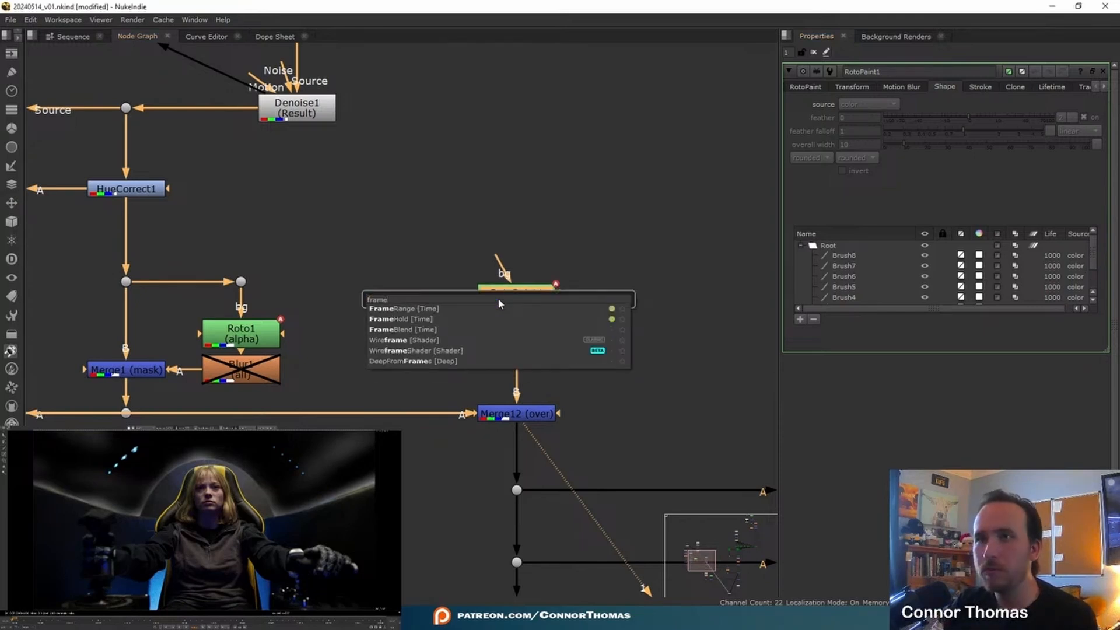
key(Down)
key(Return)
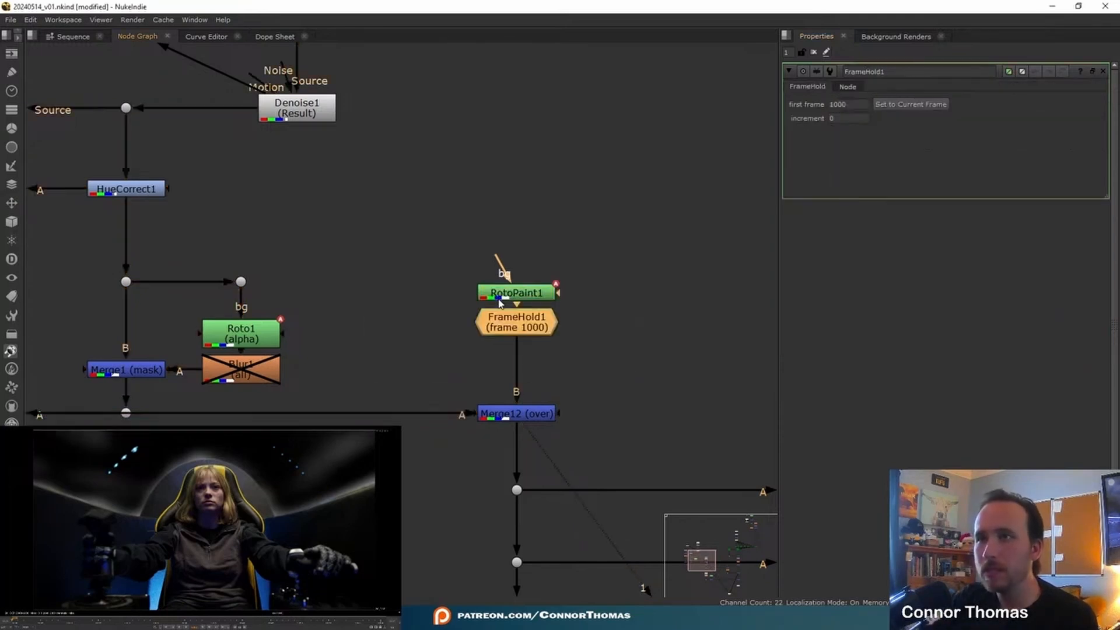
Add a Grade node below FrameHold1 and shift its whitepoint colour toward red.
scroll(607, 412, down, 2)
scroll(532, 324, up, 3)
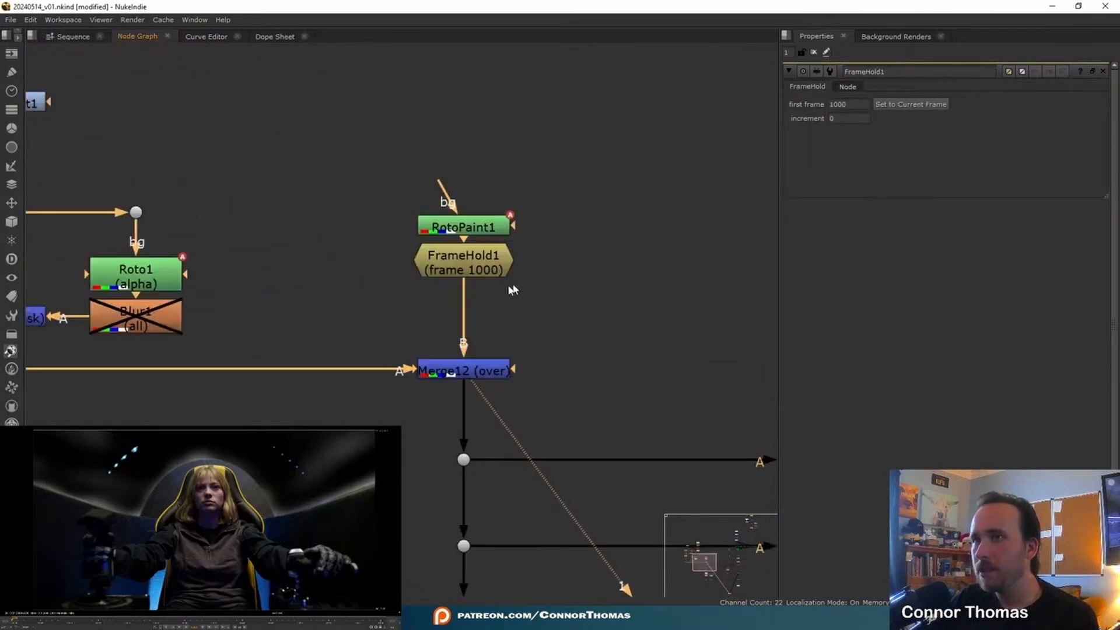
click(466, 271)
key(g)
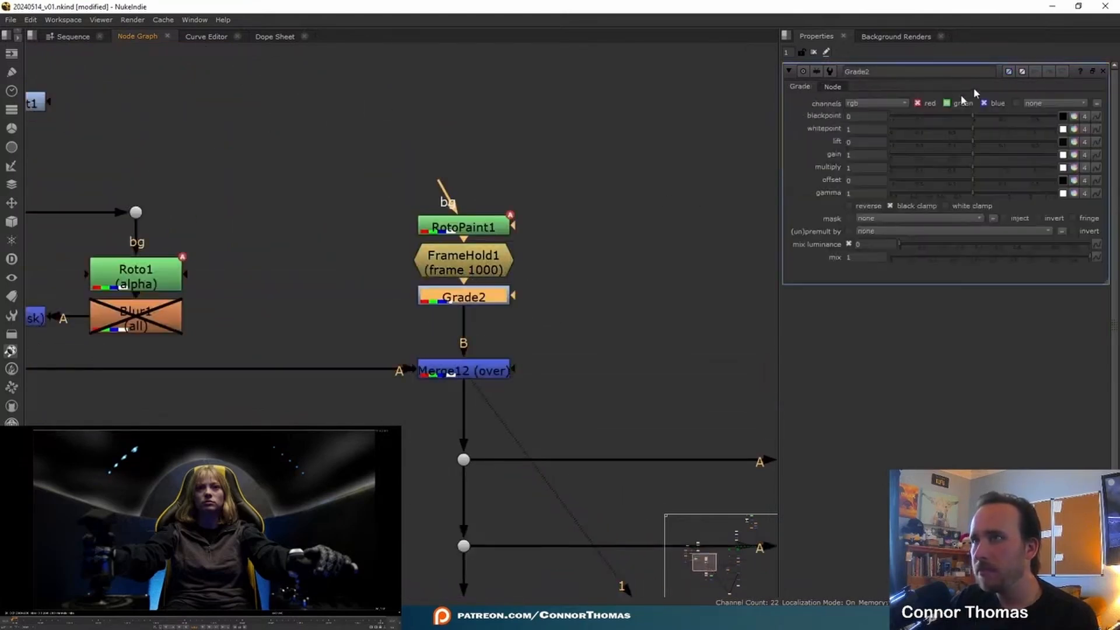
click(1072, 129)
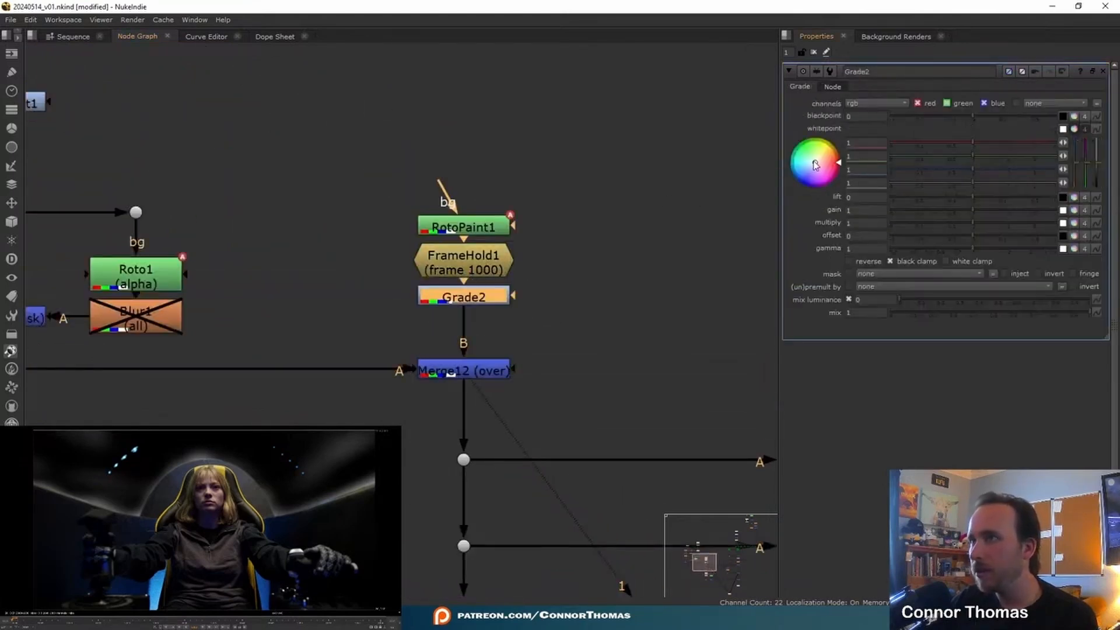
drag(815, 165, 842, 169)
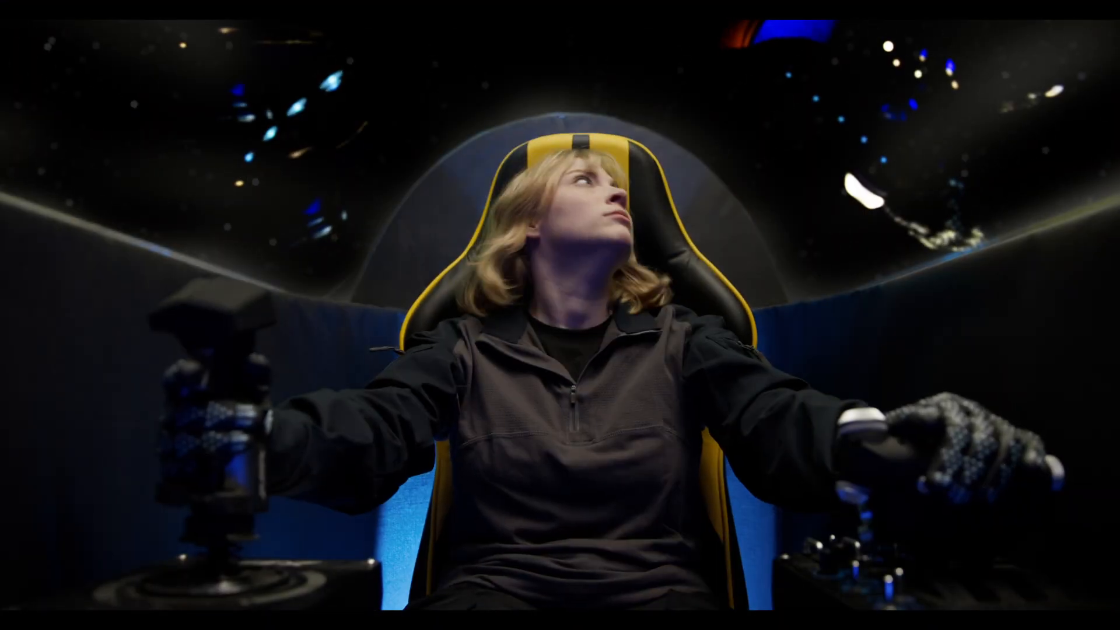